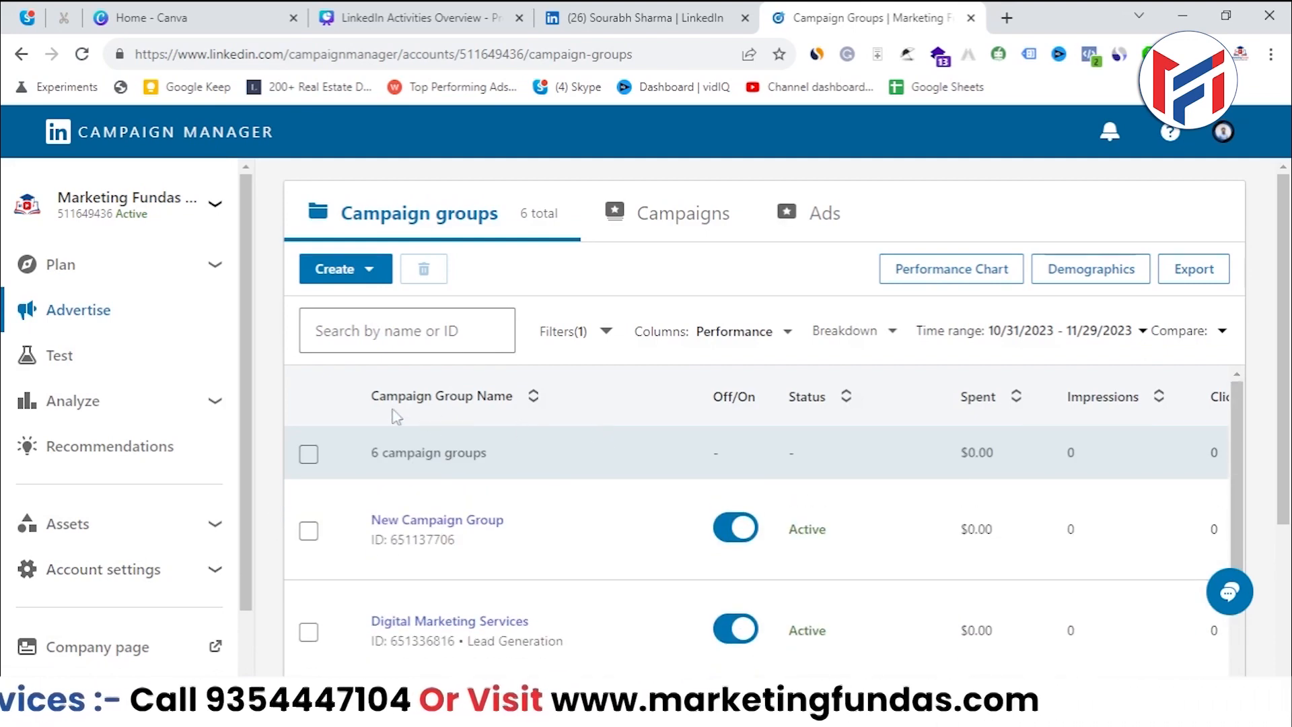
Open the Audiences page in the Plan section and view the matched audiences.
{"action": "left_click", "coordinate": [199, 262]}
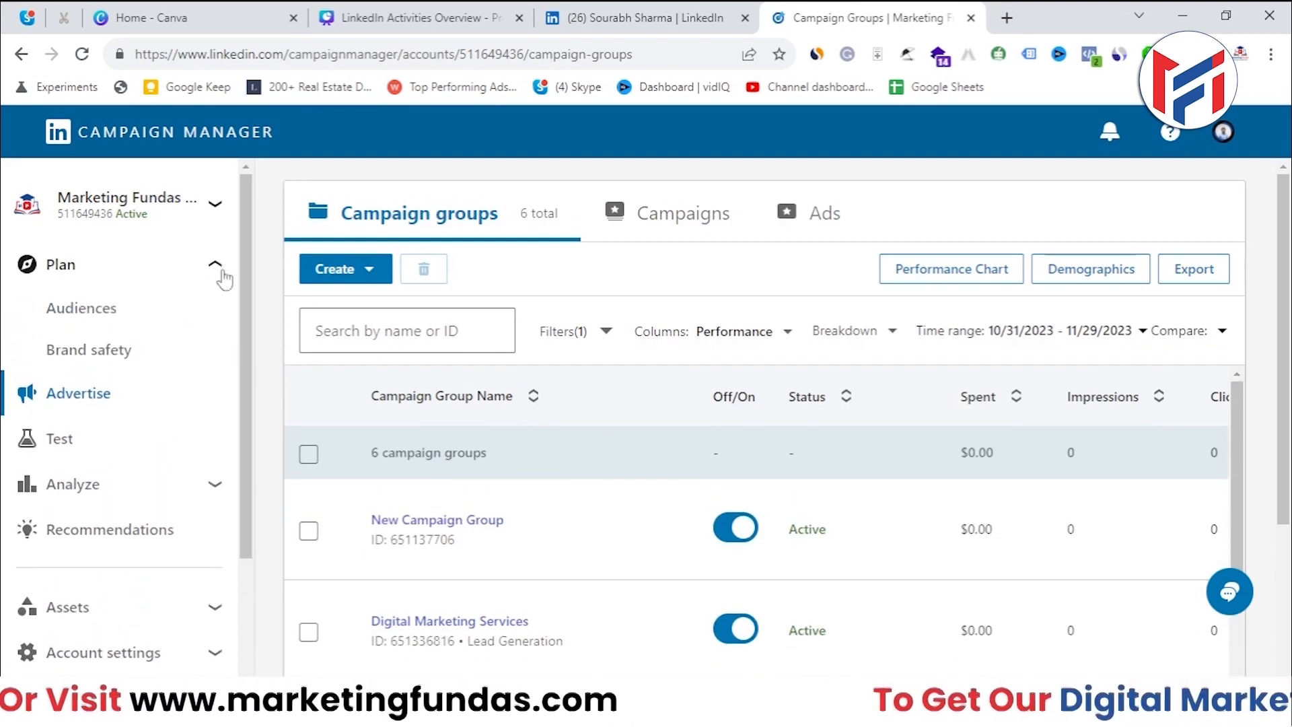
{"action": "left_click", "coordinate": [106, 321]}
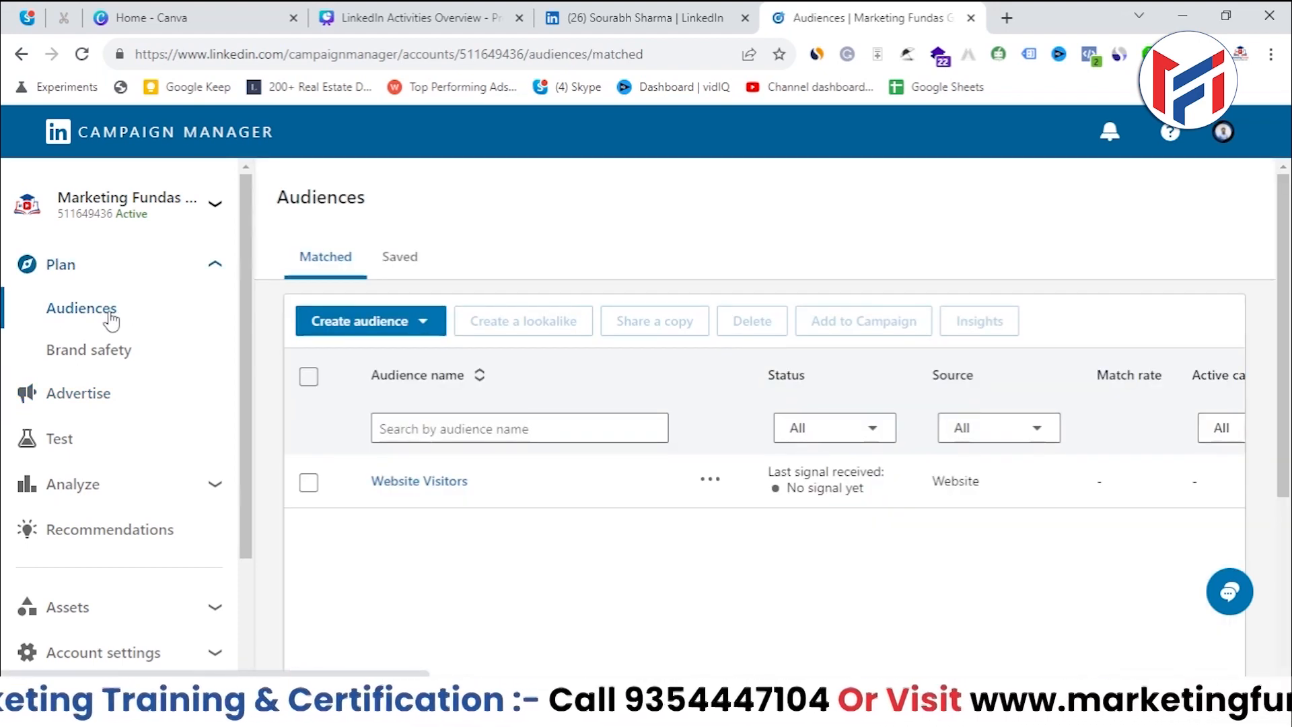
{"action": "left_click_drag", "start_coordinate": [399, 202], "coordinate": [278, 207]}
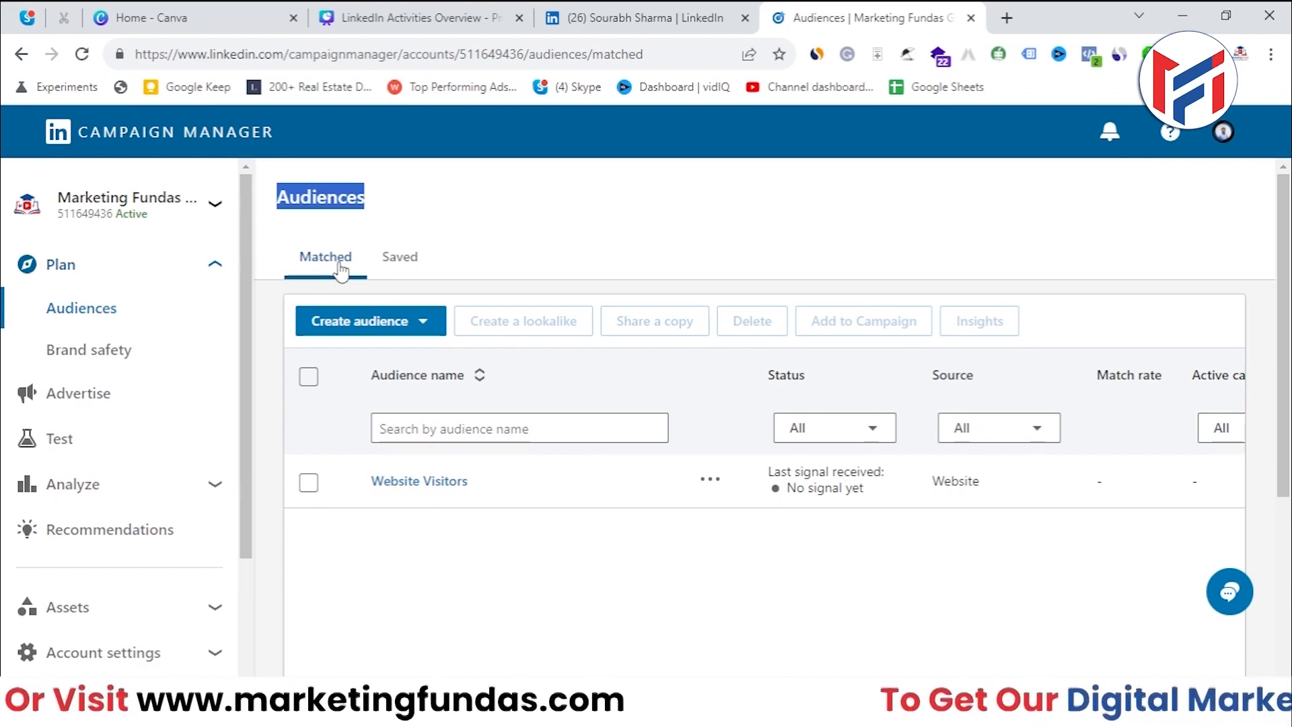
{"action": "left_click", "coordinate": [473, 268]}
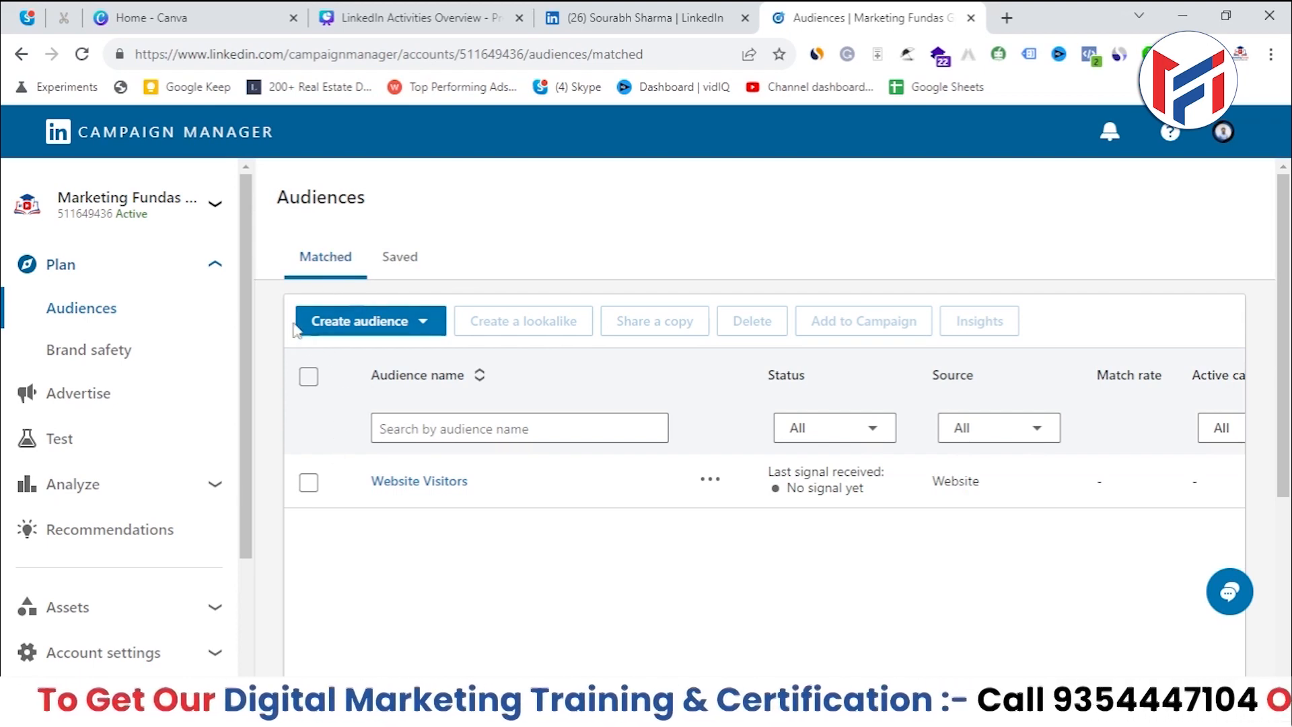
Examine the audience creation options, covering both the list uploads and the retargeting sources.
{"action": "left_click", "coordinate": [431, 326]}
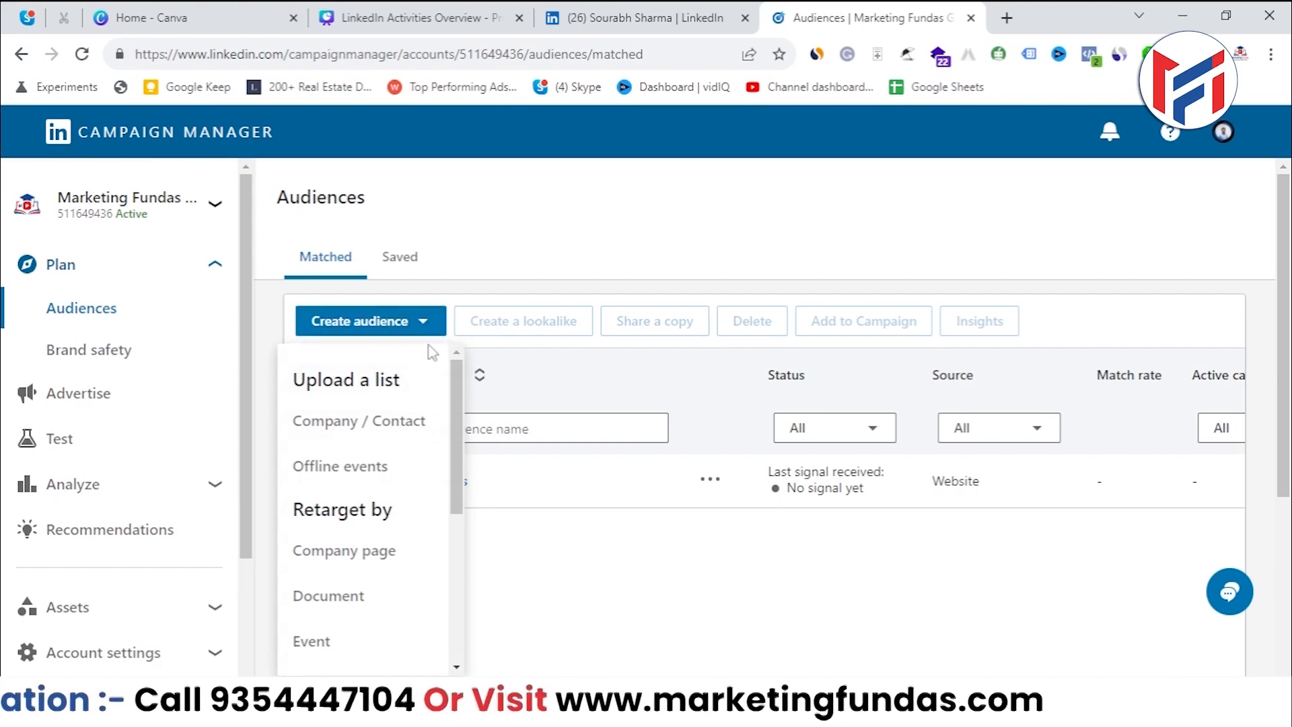
{"action": "mouse_move", "coordinate": [454, 376]}
{"action": "left_mouse_down"}
{"action": "mouse_move", "coordinate": [463, 538]}
{"action": "mouse_move", "coordinate": [444, 374]}
{"action": "left_mouse_up"}
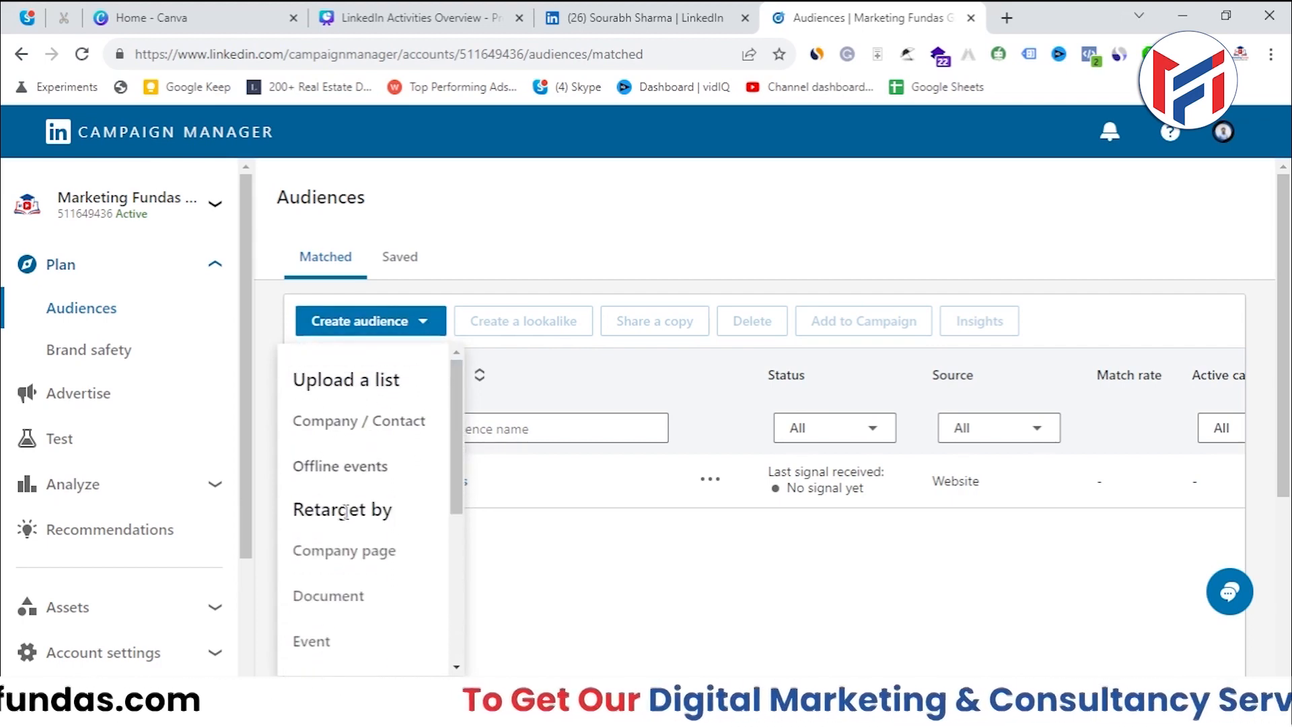
{"action": "scroll", "coordinate": [344, 513], "scroll_direction": "down", "scroll_amount": 3}
{"action": "scroll", "coordinate": [361, 597], "scroll_direction": "up", "scroll_amount": 3}
{"action": "scroll", "coordinate": [355, 591], "scroll_direction": "down", "scroll_amount": 1}
{"action": "scroll", "coordinate": [360, 596], "scroll_direction": "up", "scroll_amount": 1}
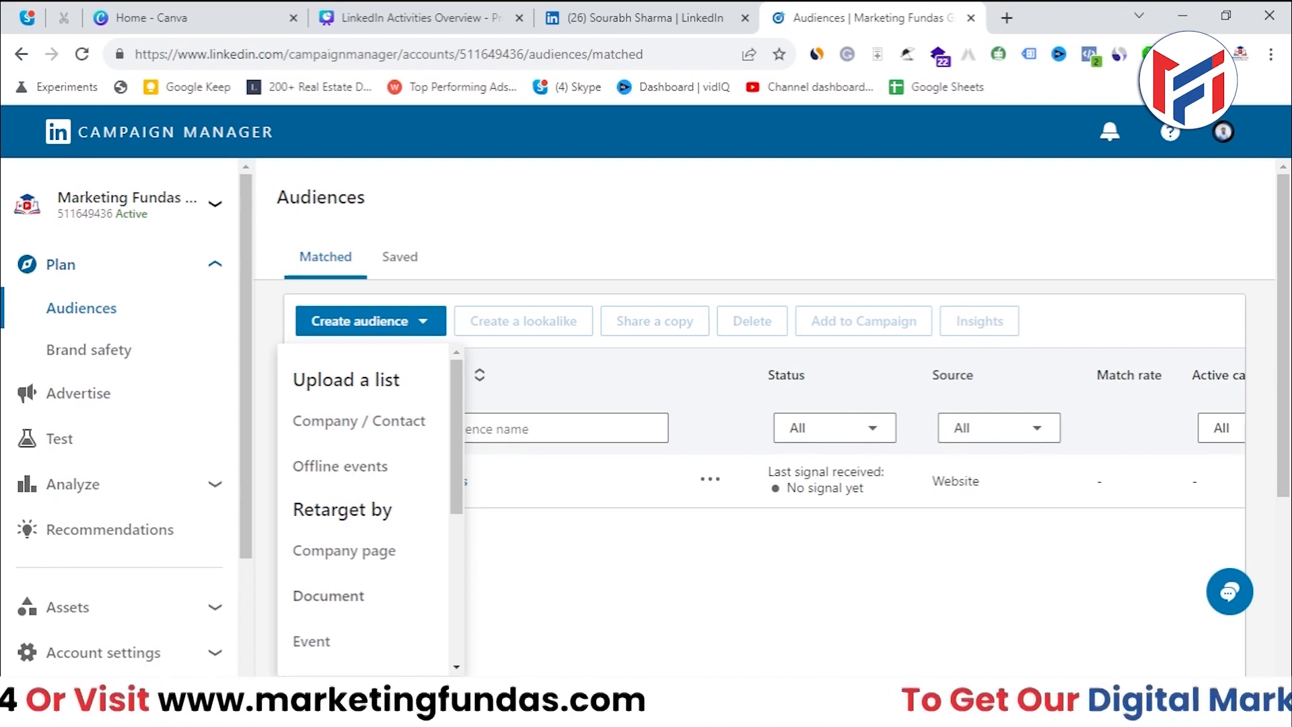
{"action": "scroll", "coordinate": [333, 431], "scroll_direction": "down", "scroll_amount": 2}
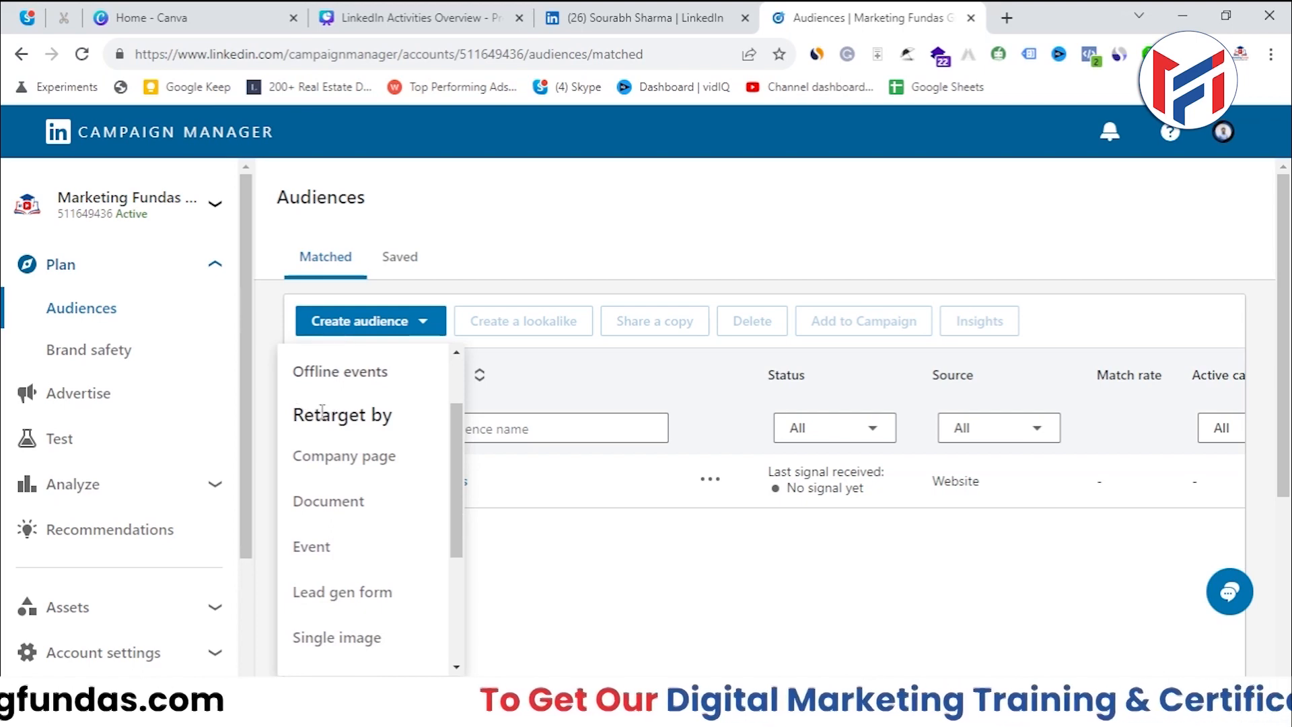
{"action": "scroll", "coordinate": [377, 457], "scroll_direction": "down", "scroll_amount": 2}
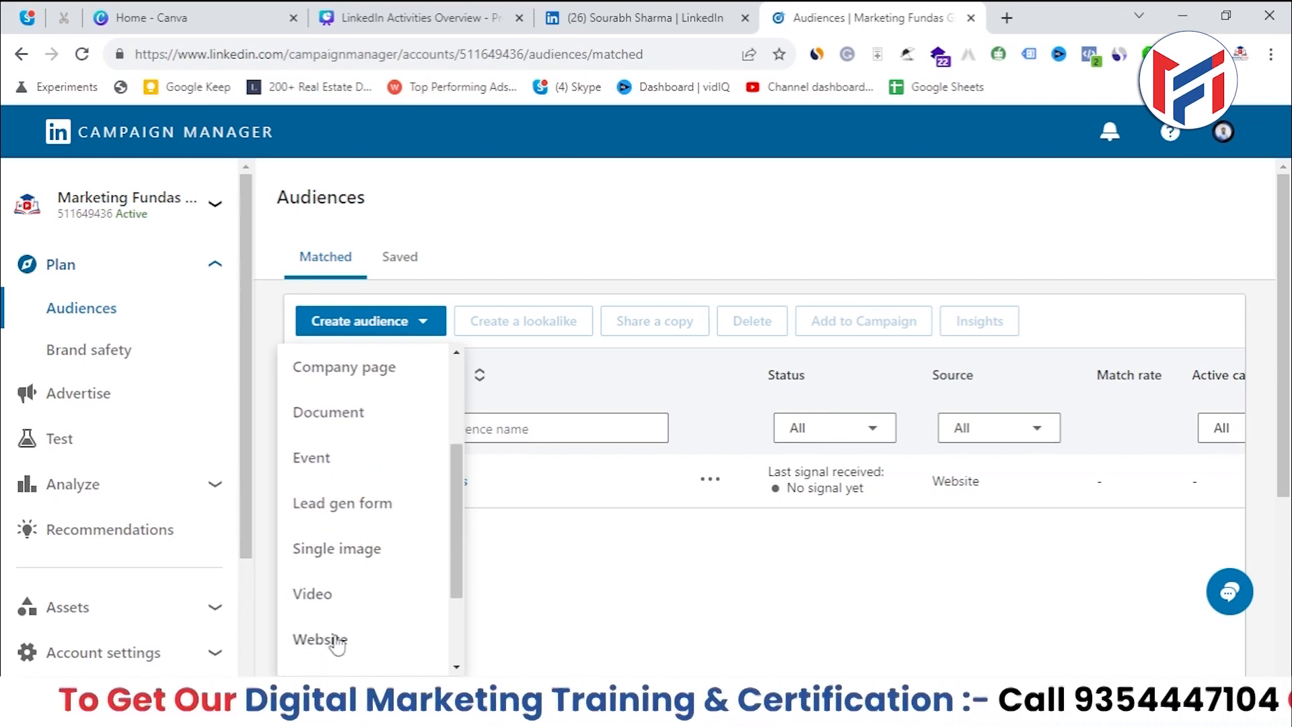
{"action": "scroll", "coordinate": [337, 629], "scroll_direction": "up", "scroll_amount": 2}
{"action": "scroll", "coordinate": [340, 605], "scroll_direction": "down", "scroll_amount": 6}
{"action": "scroll", "coordinate": [366, 558], "scroll_direction": "up", "scroll_amount": 2}
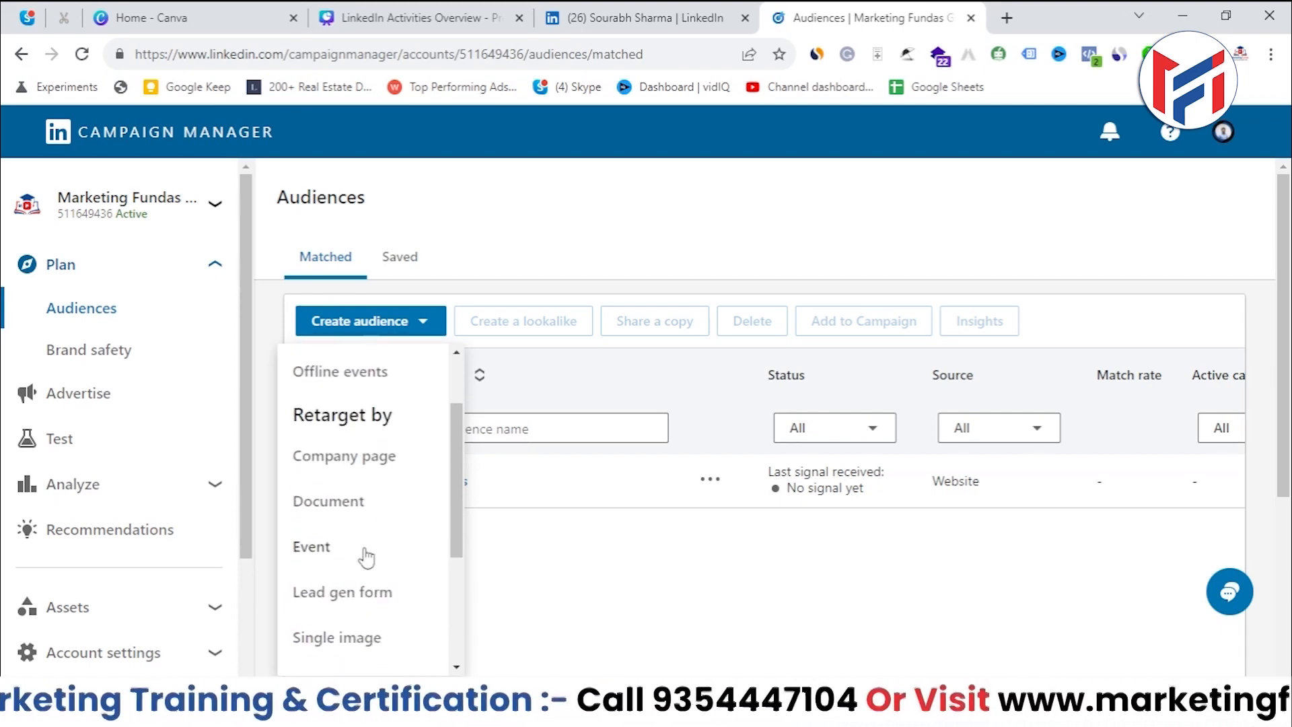
{"action": "scroll", "coordinate": [366, 555], "scroll_direction": "down", "scroll_amount": 2}
{"action": "scroll", "coordinate": [313, 545], "scroll_direction": "up", "scroll_amount": 3}
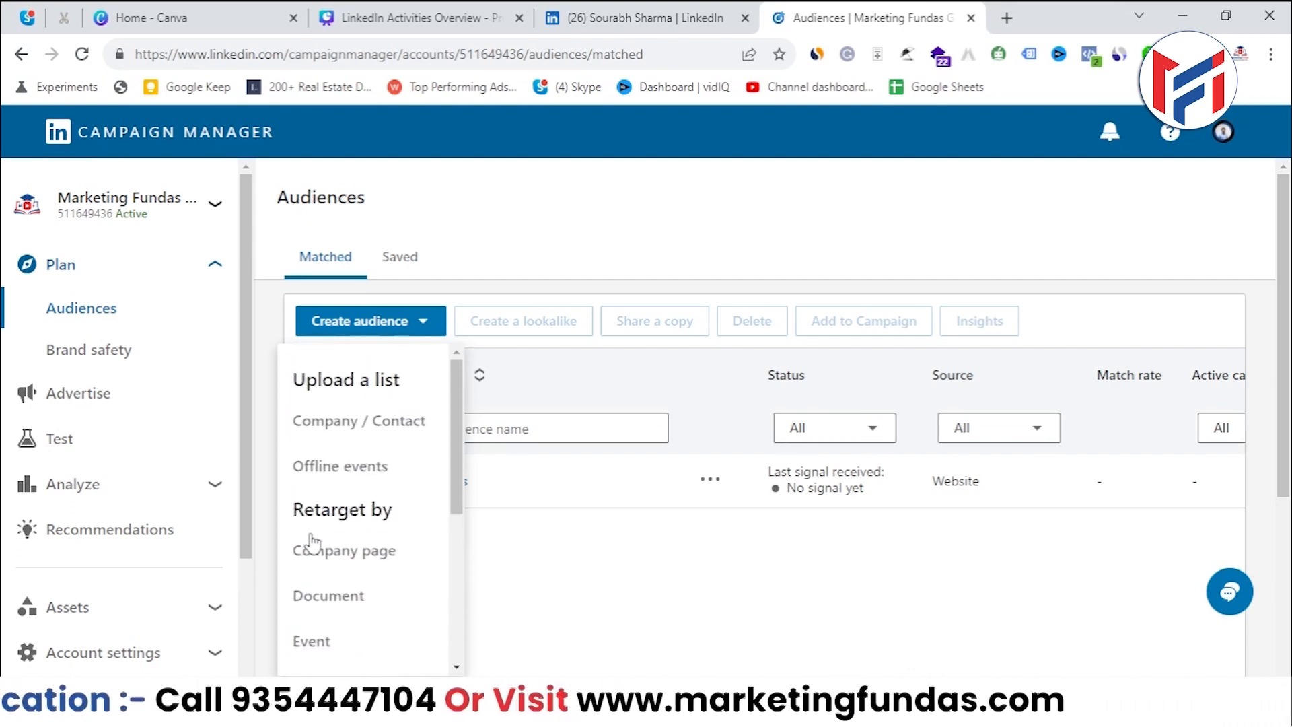
Start a Company / Contact list audience and name it "MF Company Data".
{"action": "left_click", "coordinate": [319, 432]}
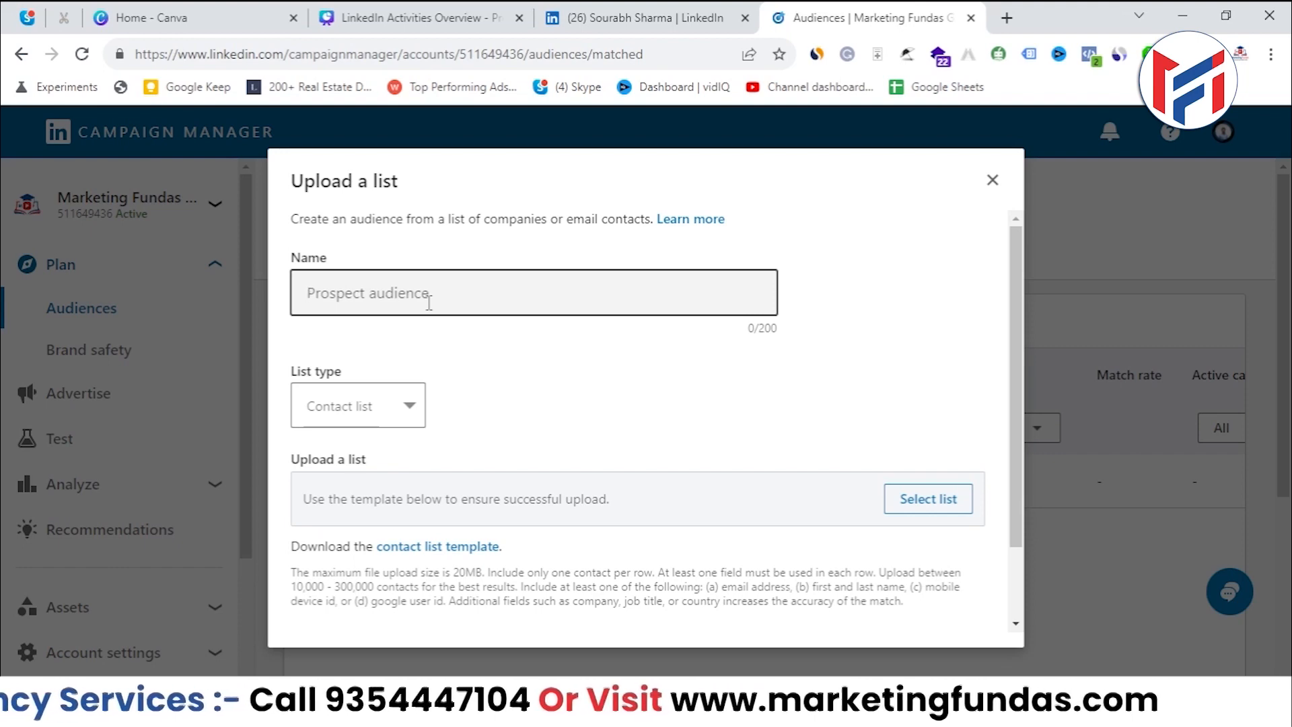
{"action": "type", "text": "Company"}
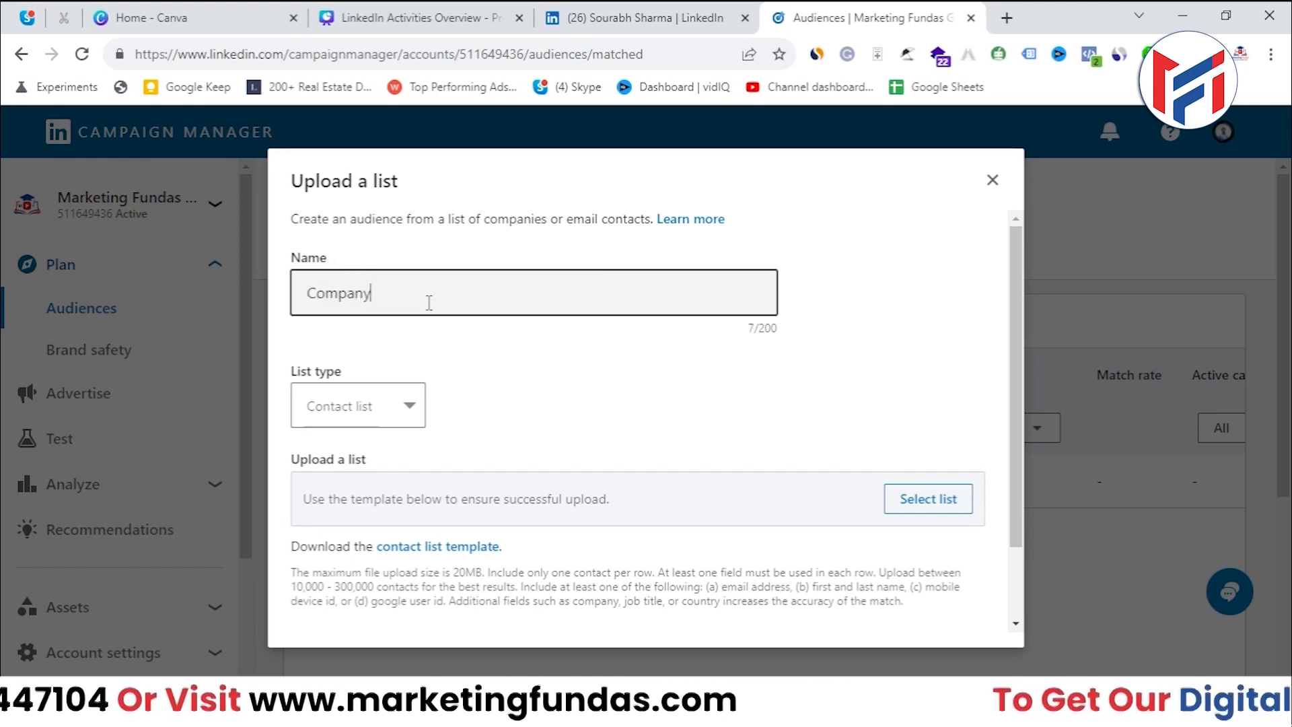
{"action": "type", "text": " Data"}
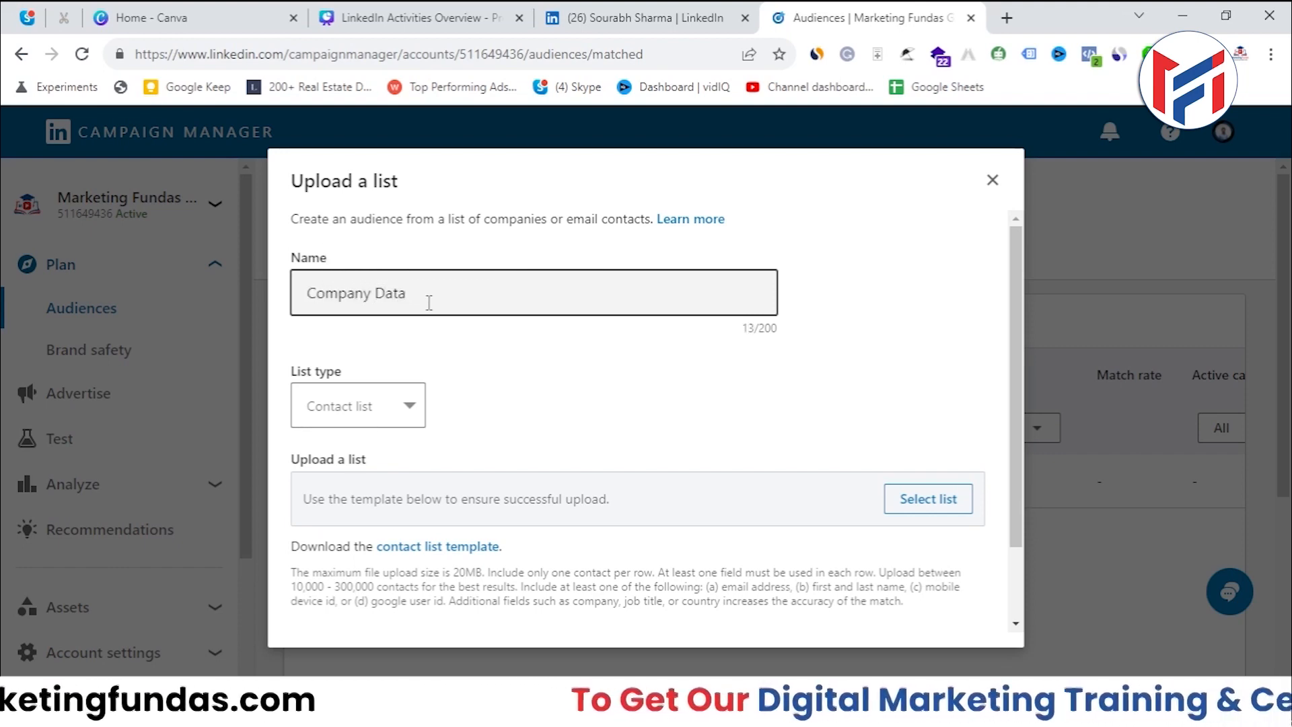
{"action": "key", "text": "Left"}
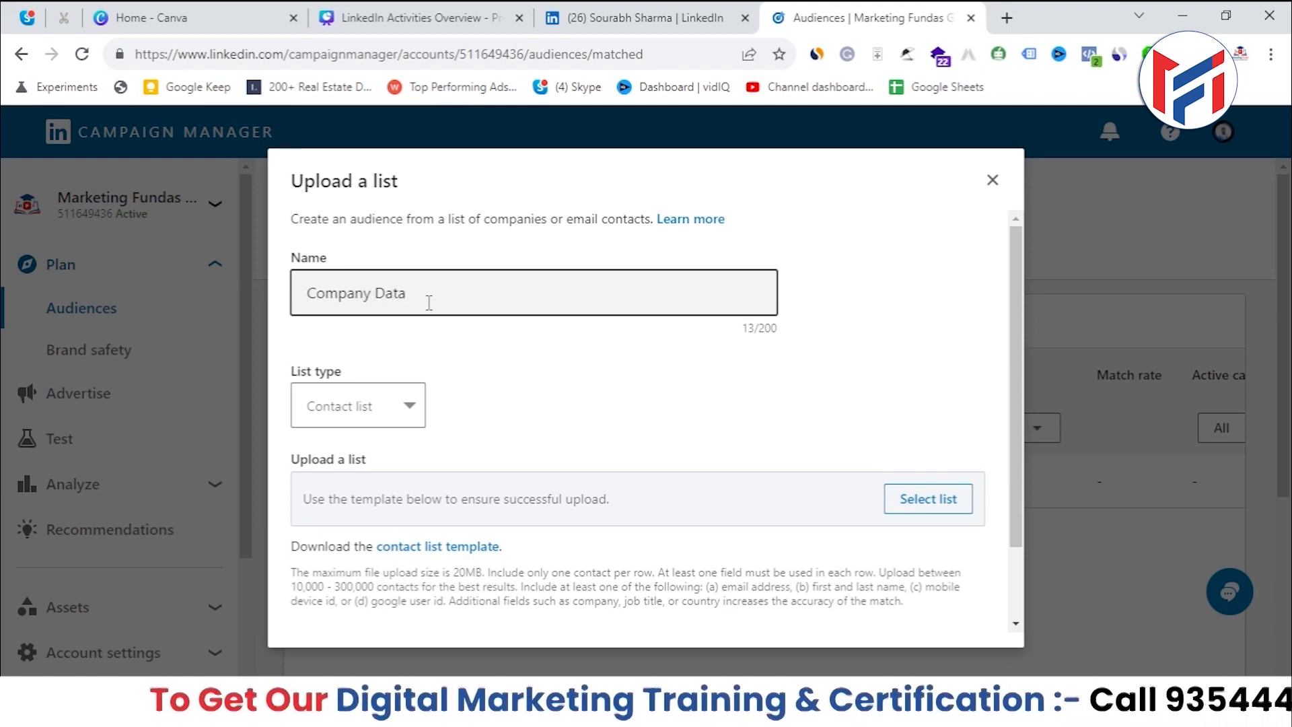
{"action": "key", "text": "Home"}
{"action": "type", "text": "MF"}
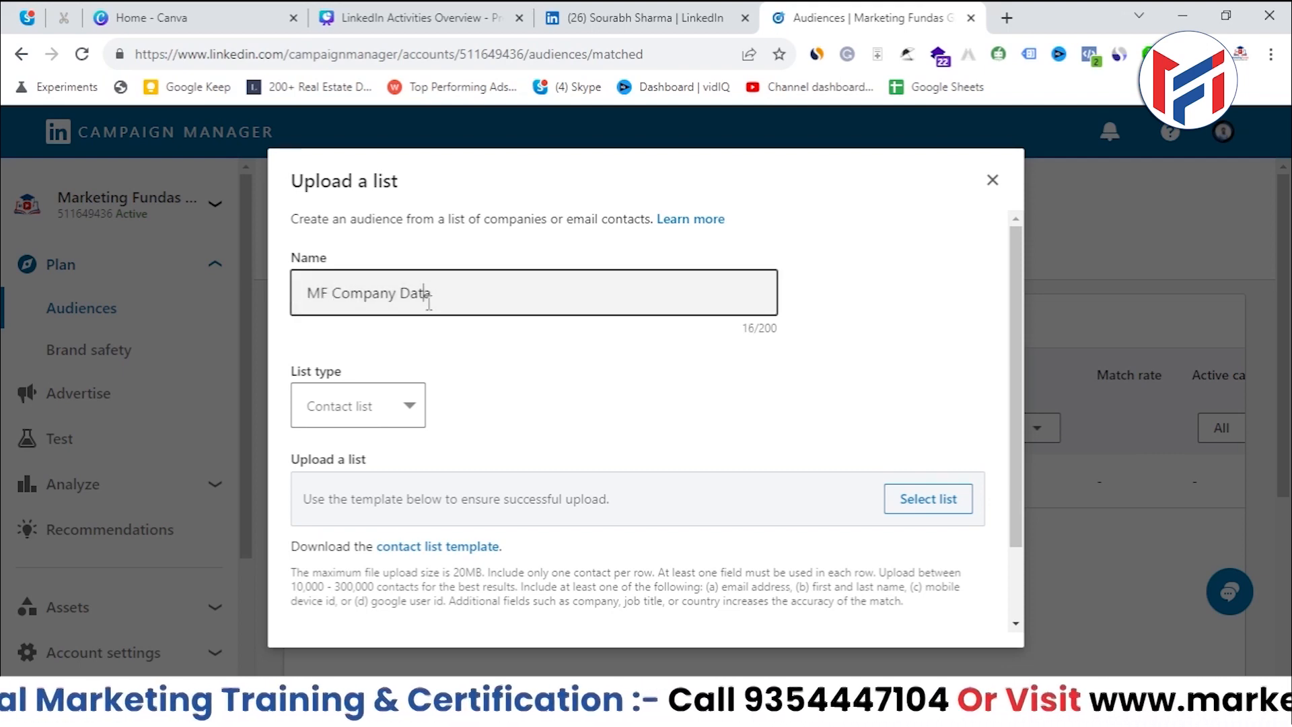
{"action": "left_click", "coordinate": [456, 303]}
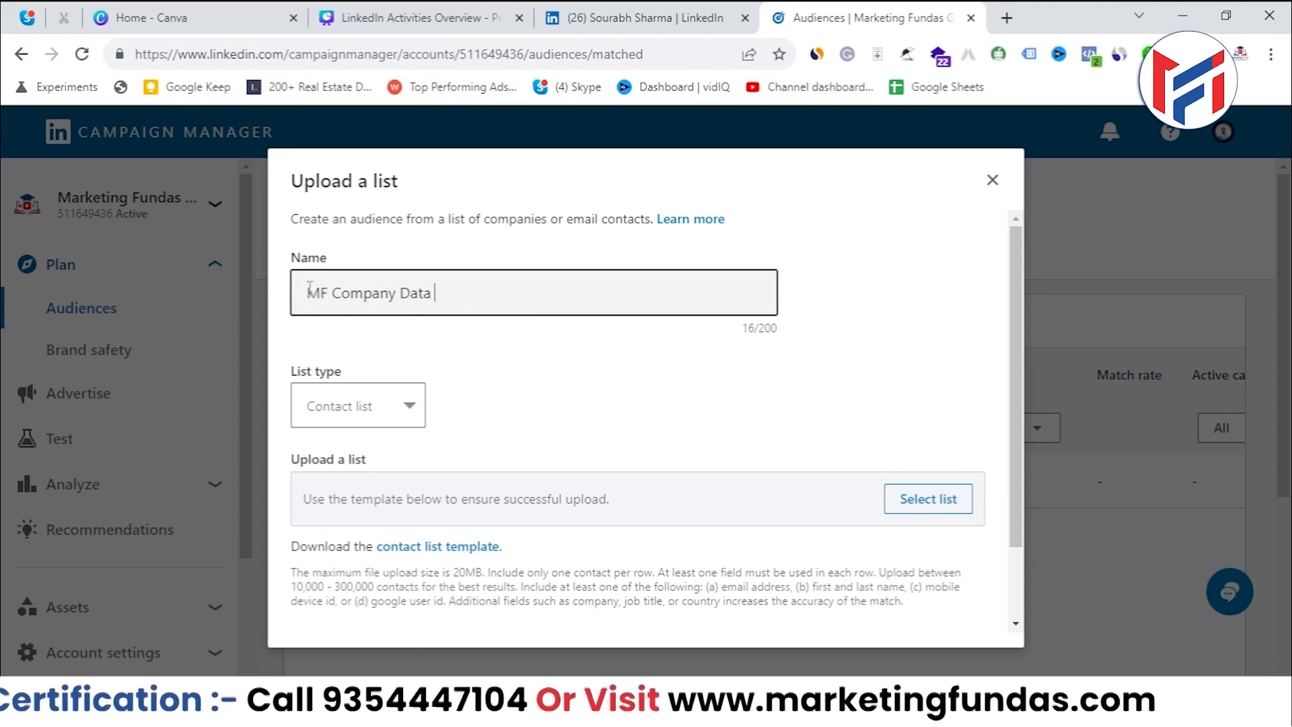
{"action": "left_click_drag", "start_coordinate": [332, 293], "coordinate": [484, 332]}
{"action": "left_click", "coordinate": [485, 331]}
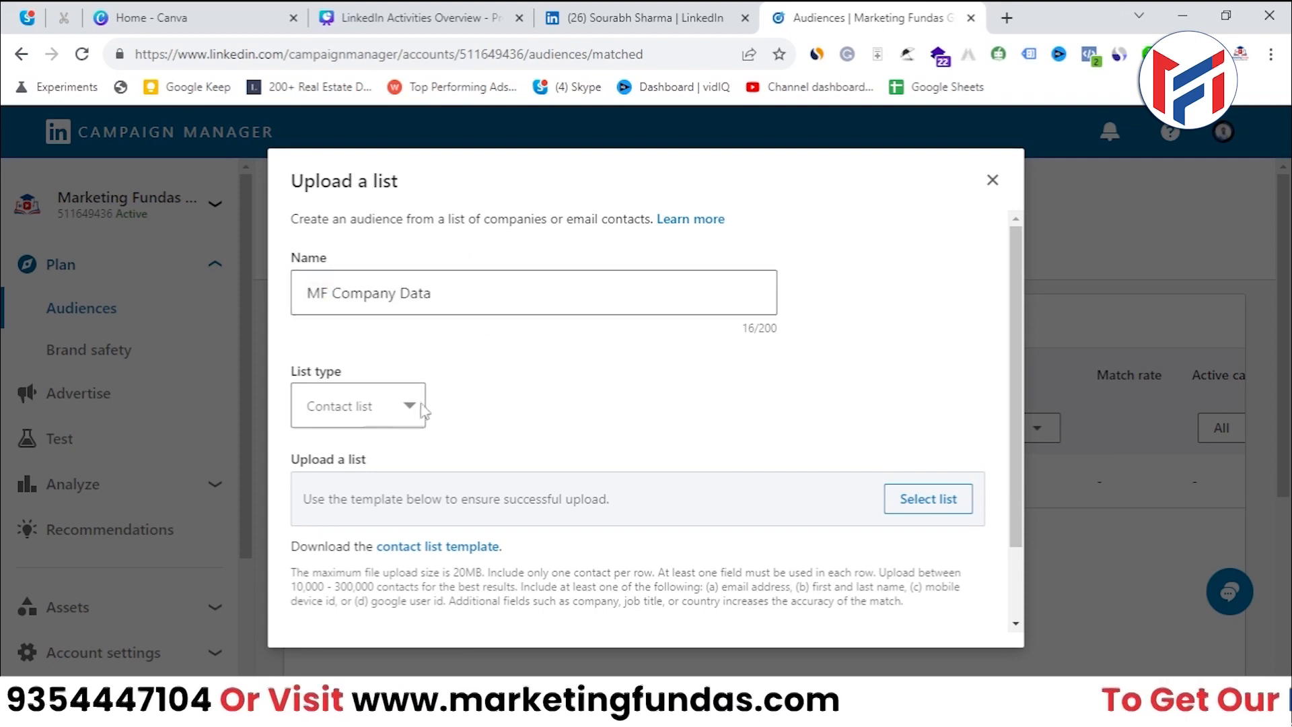
Set the list type of the uploaded audience to Company list.
{"action": "left_click", "coordinate": [348, 411]}
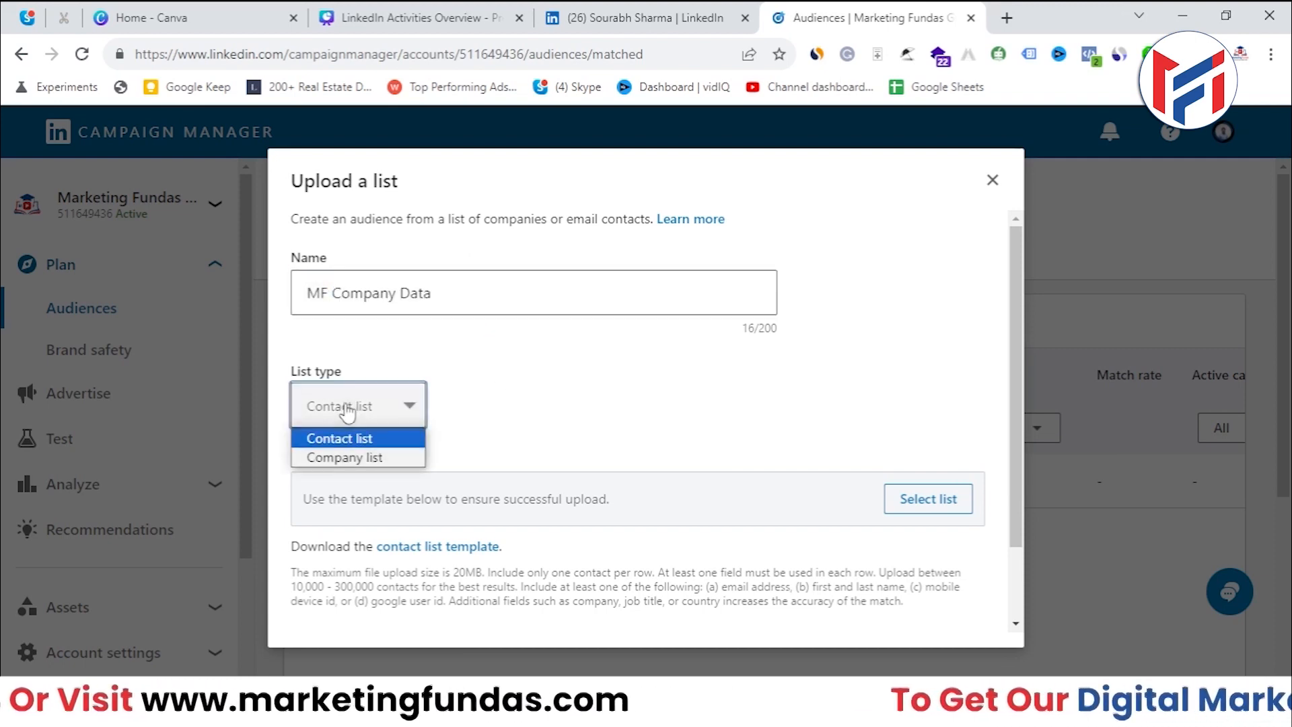
{"action": "left_click", "coordinate": [344, 470]}
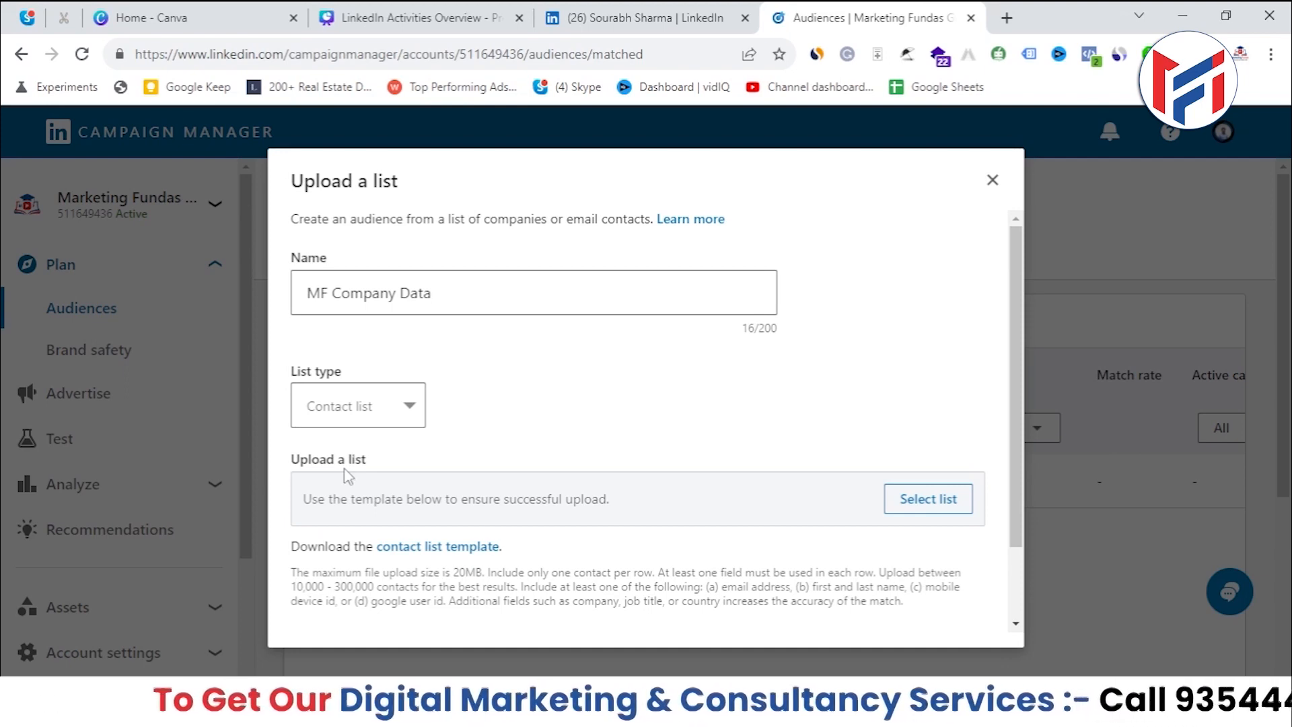
{"action": "left_click", "coordinate": [365, 406]}
{"action": "left_click", "coordinate": [369, 478]}
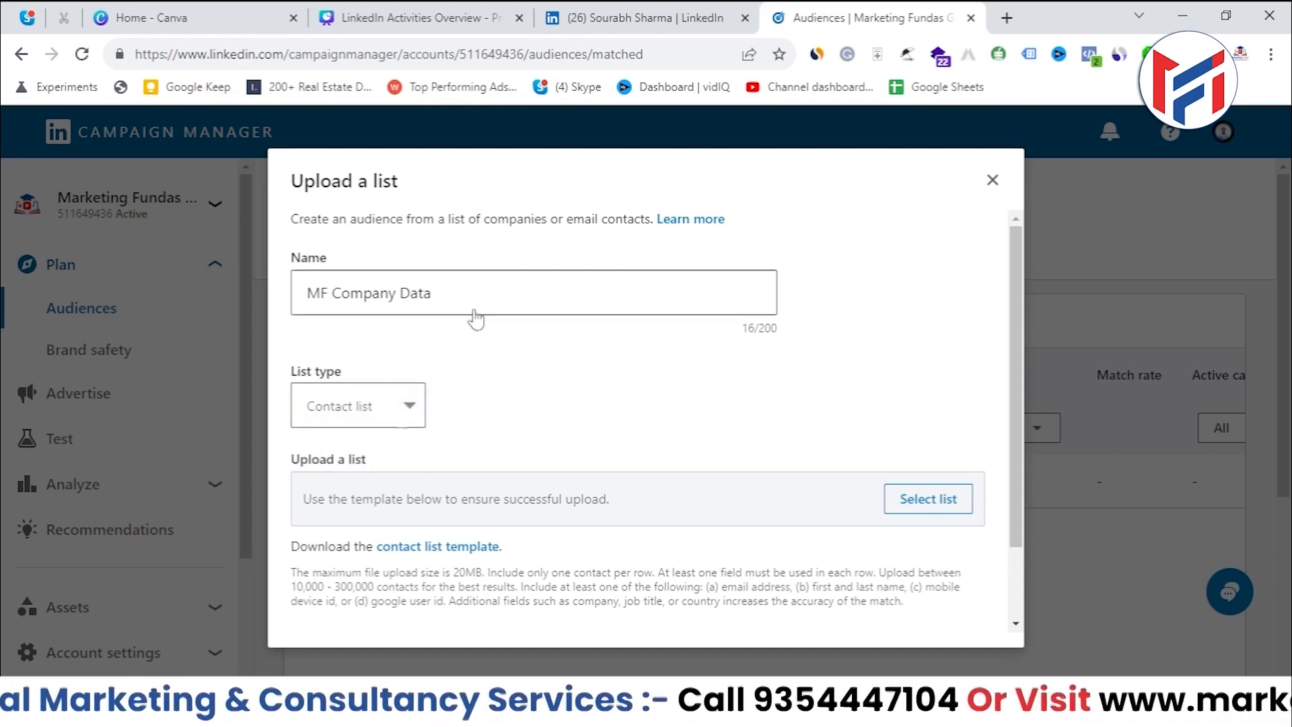
{"action": "left_click", "coordinate": [403, 411]}
{"action": "left_click", "coordinate": [354, 463]}
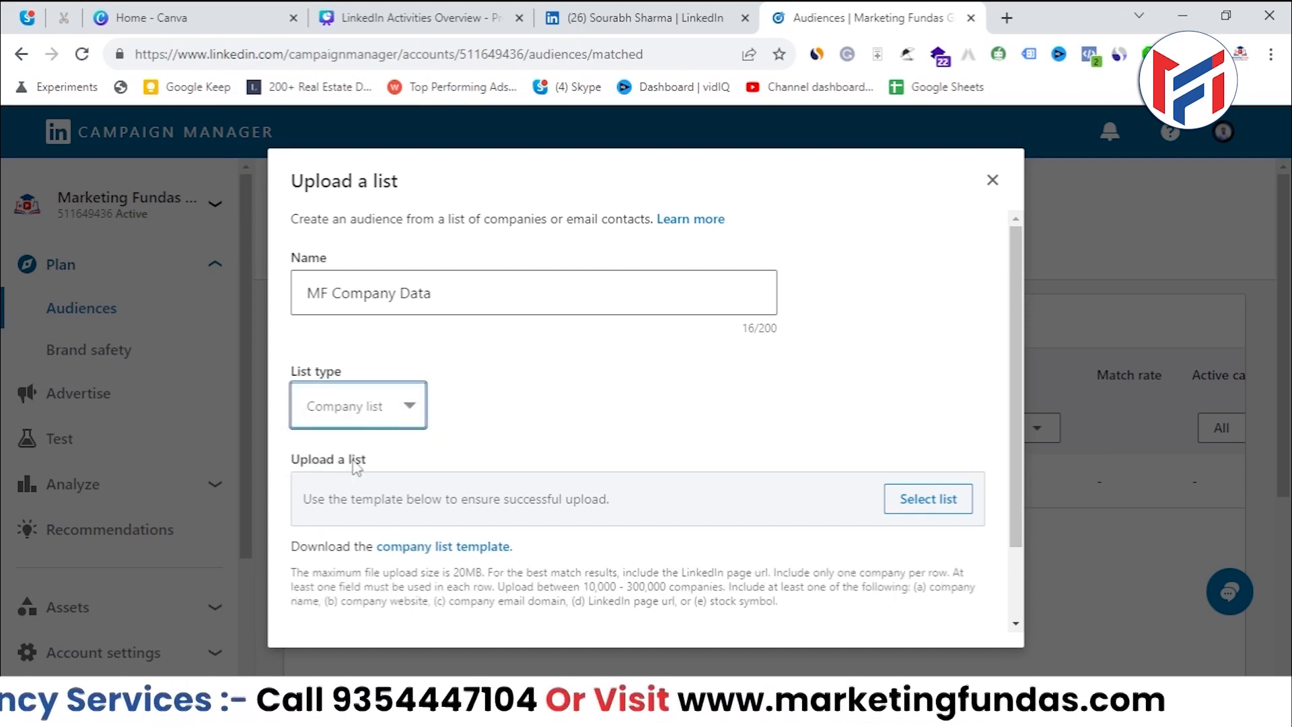
Review the company list upload requirements and check the file chooser without selecting a file.
{"action": "scroll", "coordinate": [286, 430], "scroll_direction": "down", "scroll_amount": 2}
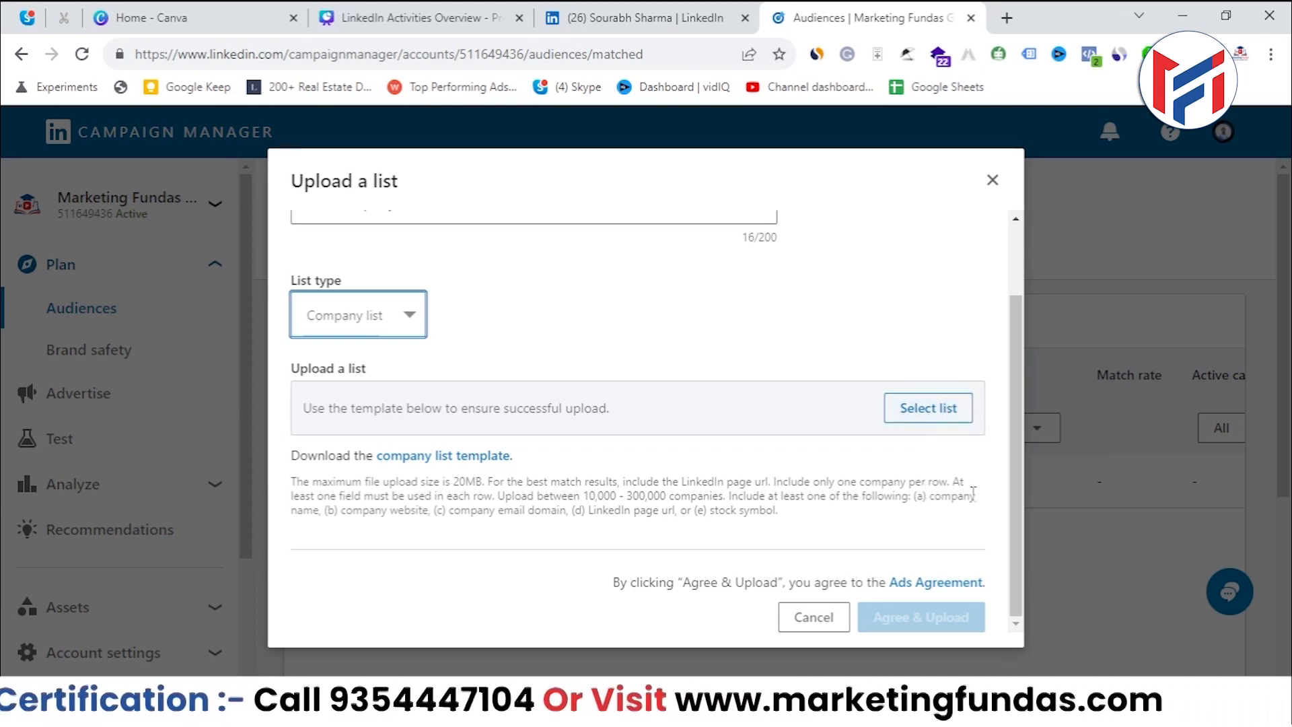
{"action": "left_click", "coordinate": [1008, 493]}
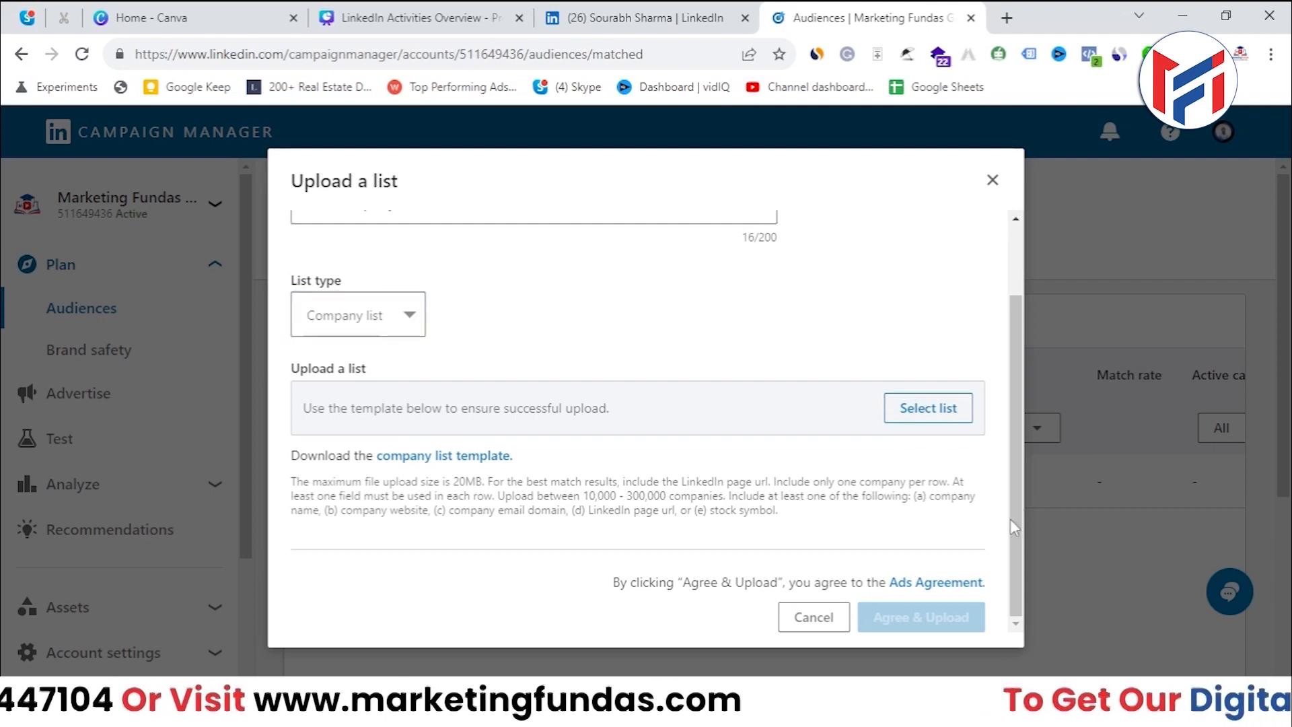
{"action": "left_click_drag", "start_coordinate": [293, 482], "coordinate": [633, 483]}
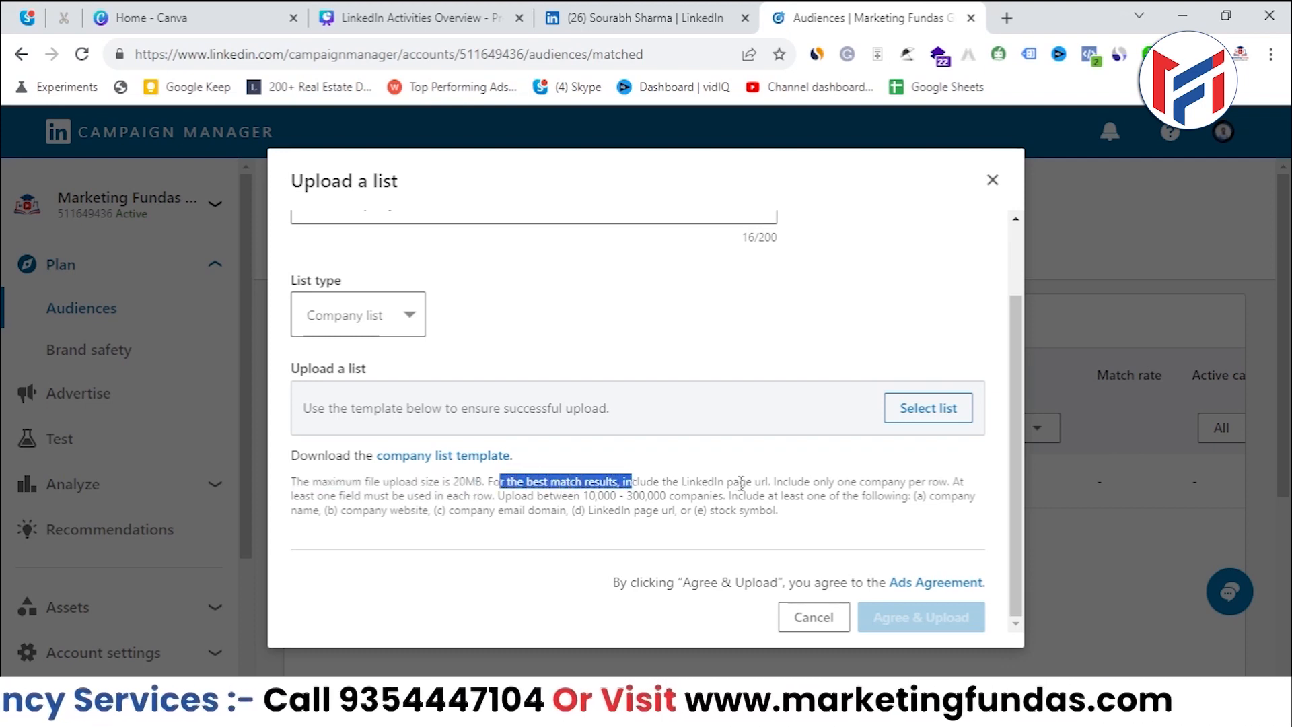
{"action": "left_click_drag", "start_coordinate": [776, 483], "coordinate": [956, 482]}
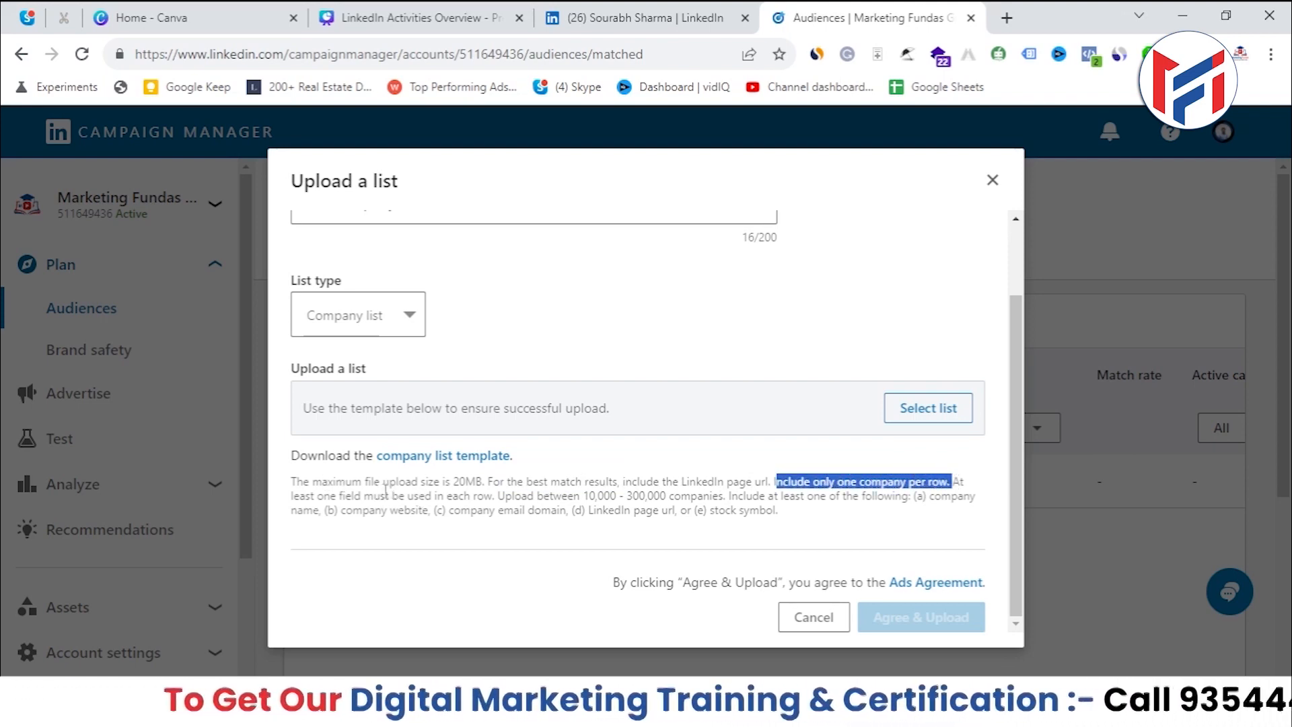
{"action": "double_click", "coordinate": [449, 494]}
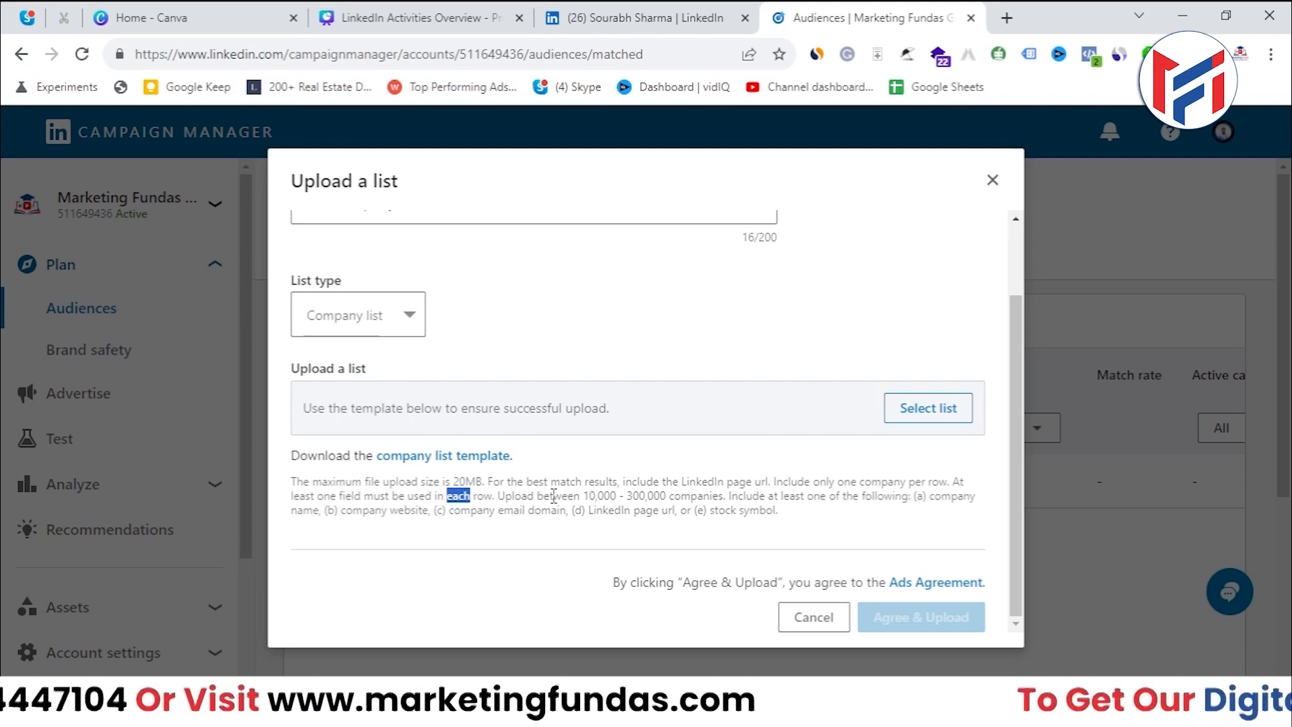
{"action": "scroll", "coordinate": [553, 496], "scroll_direction": "up", "scroll_amount": 2}
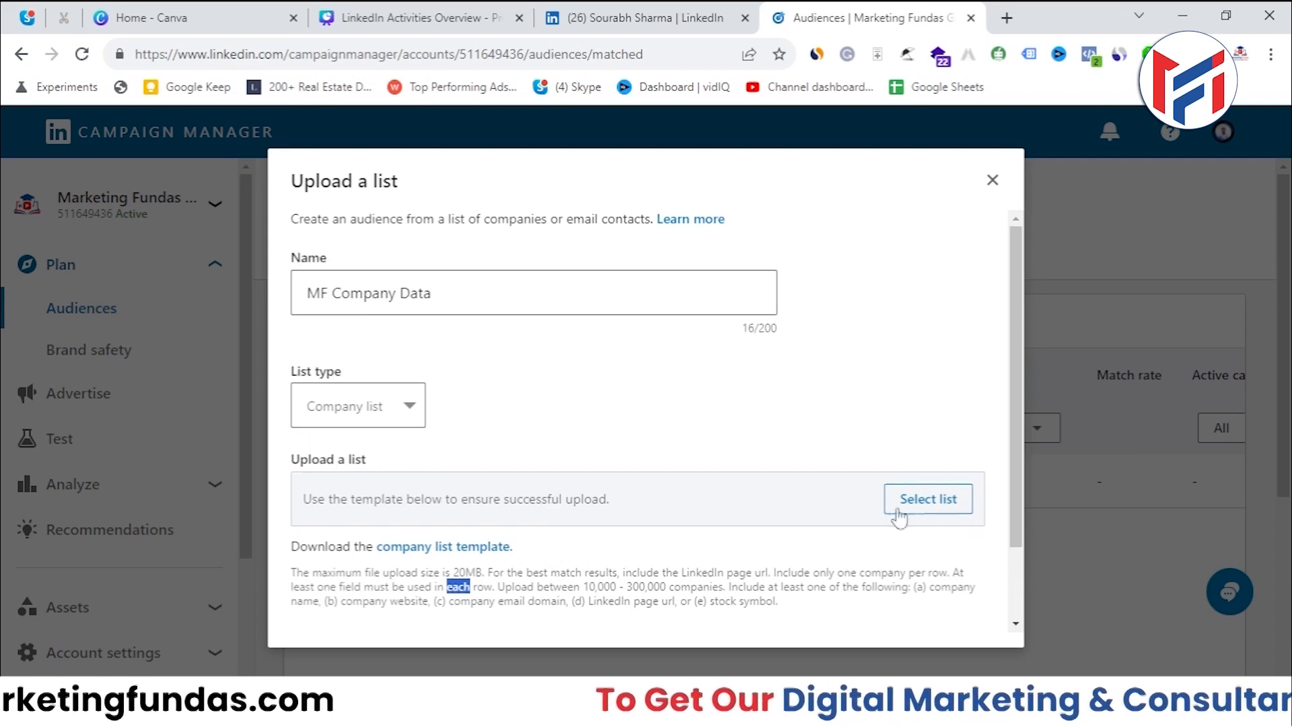
{"action": "left_click", "coordinate": [916, 506]}
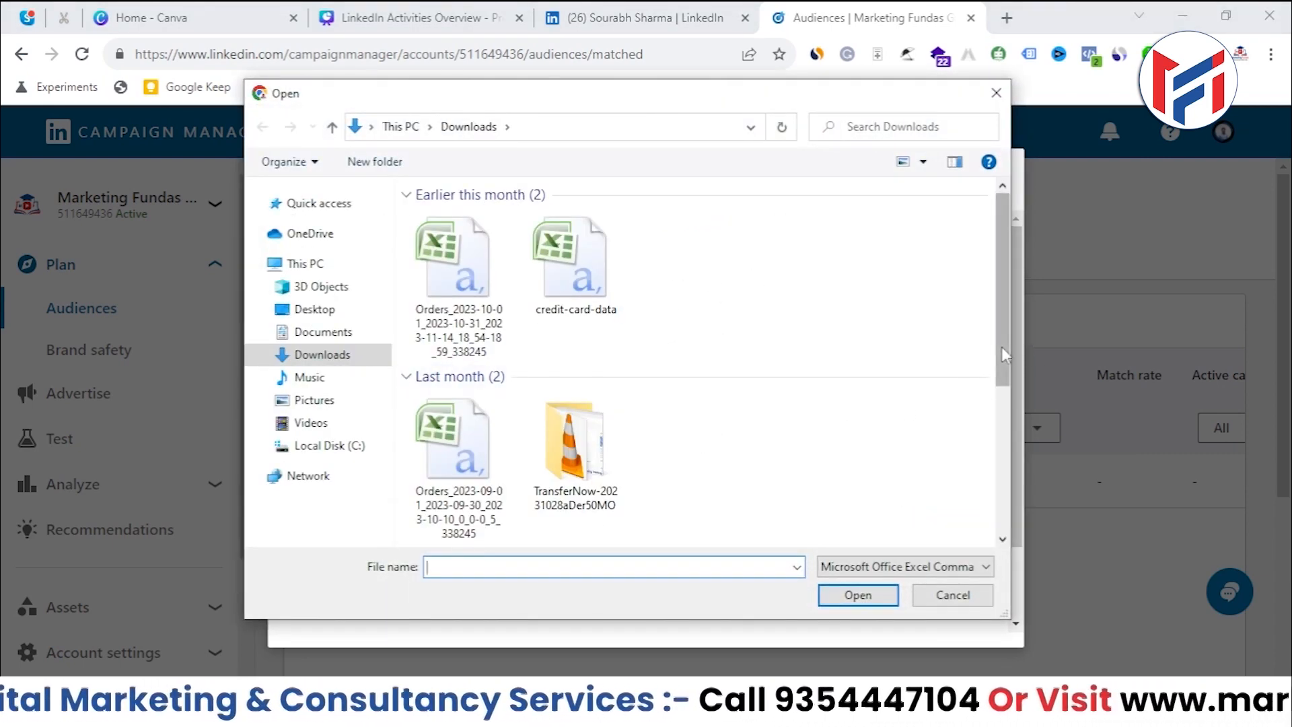
{"action": "left_click", "coordinate": [946, 596]}
Switch the list type to Contact list and close the Upload a list dialog without uploading.
{"action": "left_click", "coordinate": [408, 417]}
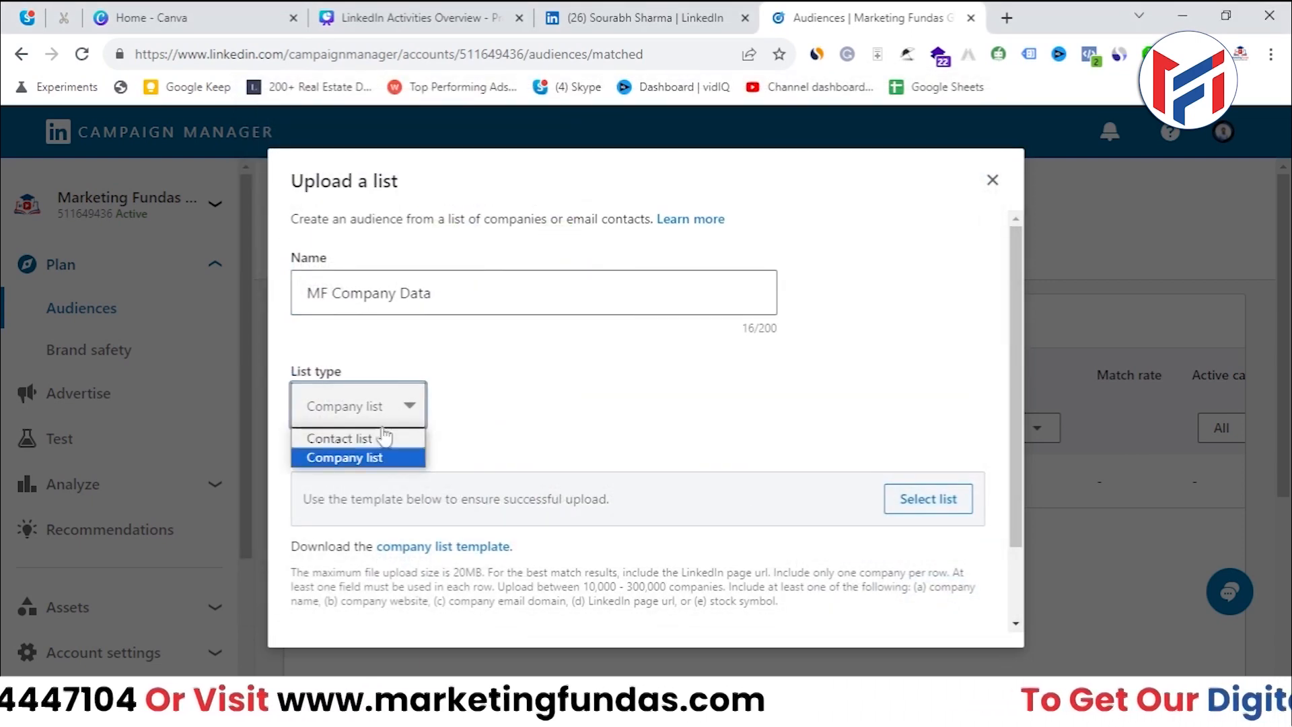
{"action": "left_click", "coordinate": [357, 440]}
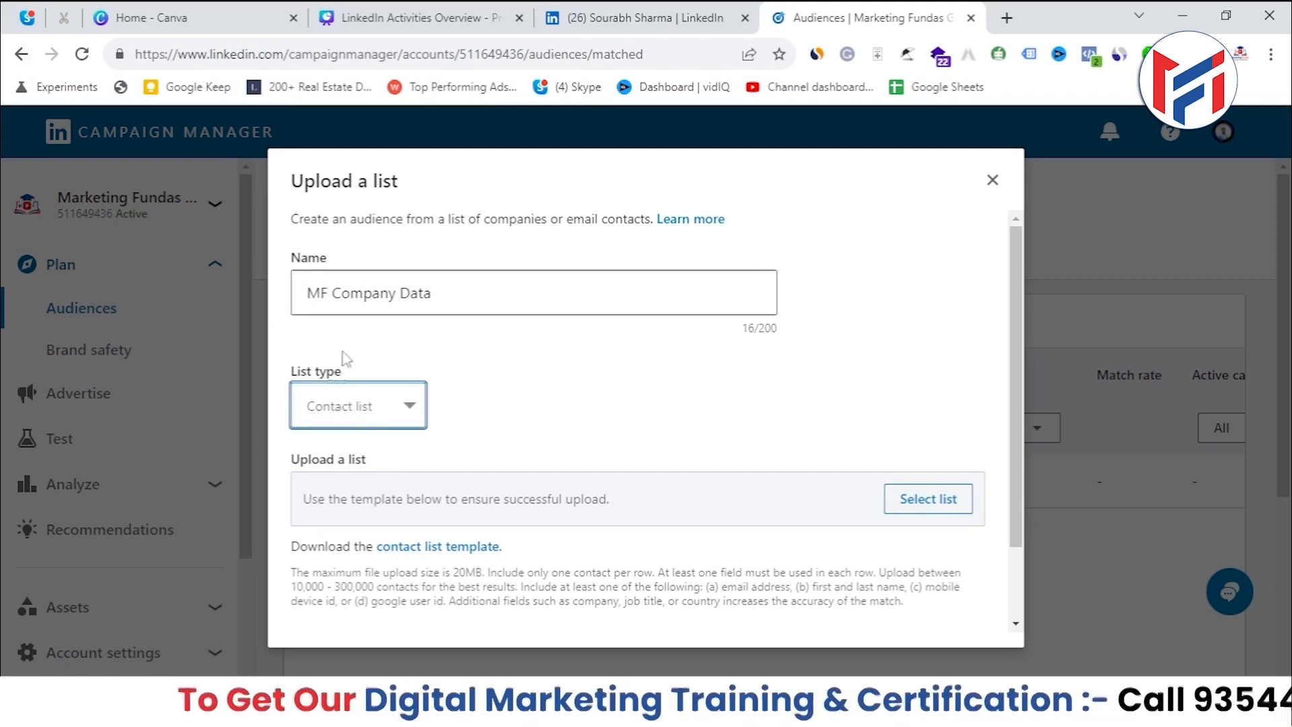
{"action": "left_click", "coordinate": [468, 288]}
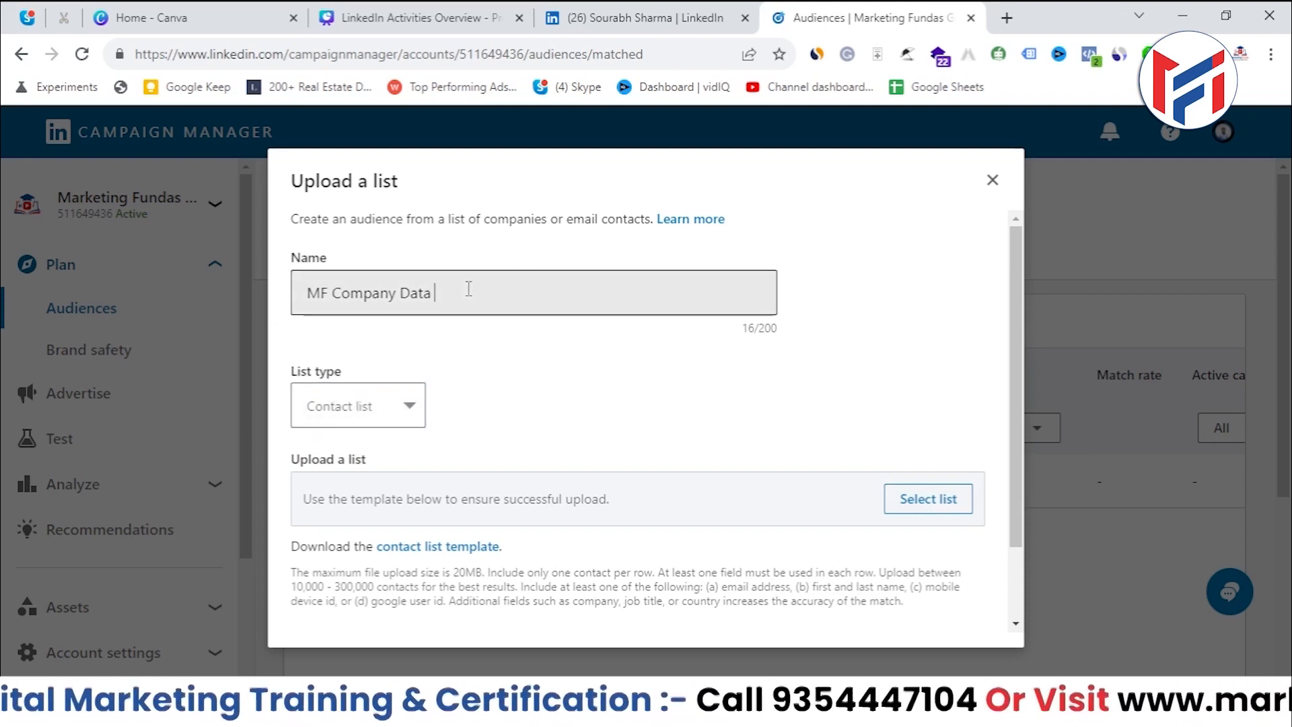
{"action": "scroll", "coordinate": [586, 399], "scroll_direction": "down", "scroll_amount": 1}
{"action": "scroll", "coordinate": [586, 399], "scroll_direction": "down", "scroll_amount": 1}
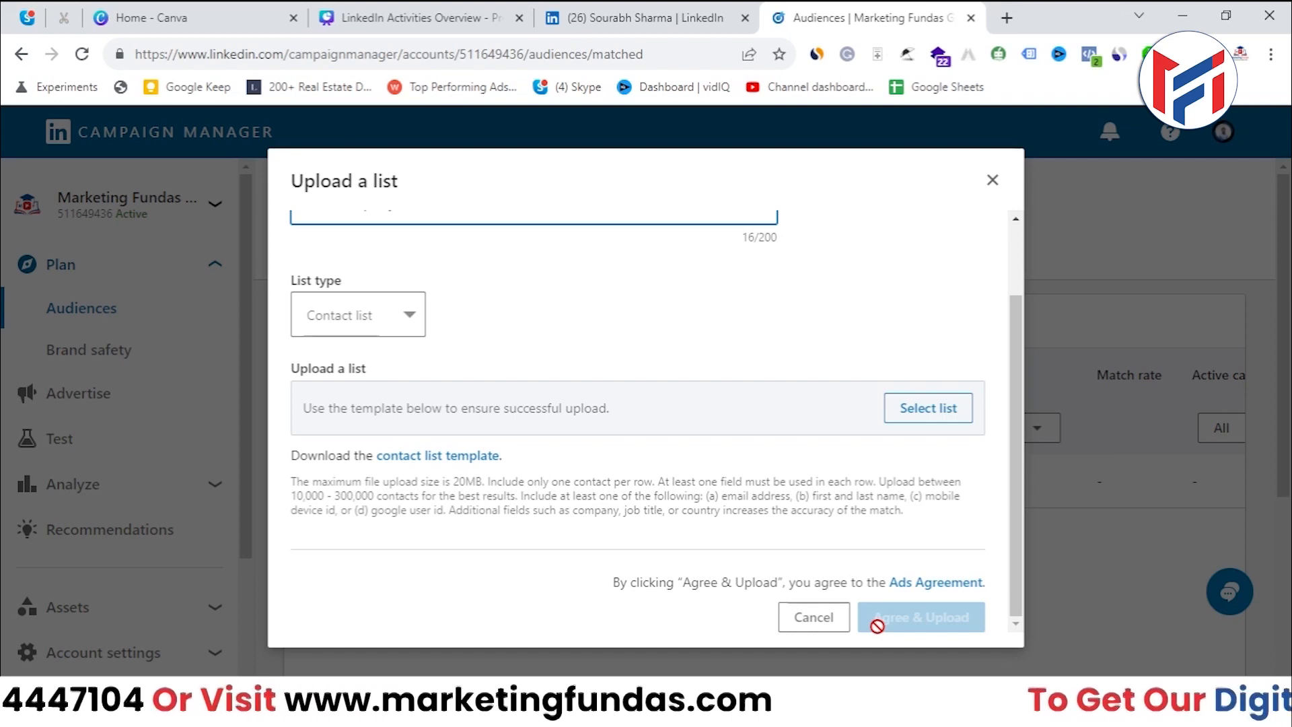
{"action": "scroll", "coordinate": [888, 572], "scroll_direction": "up", "scroll_amount": 3}
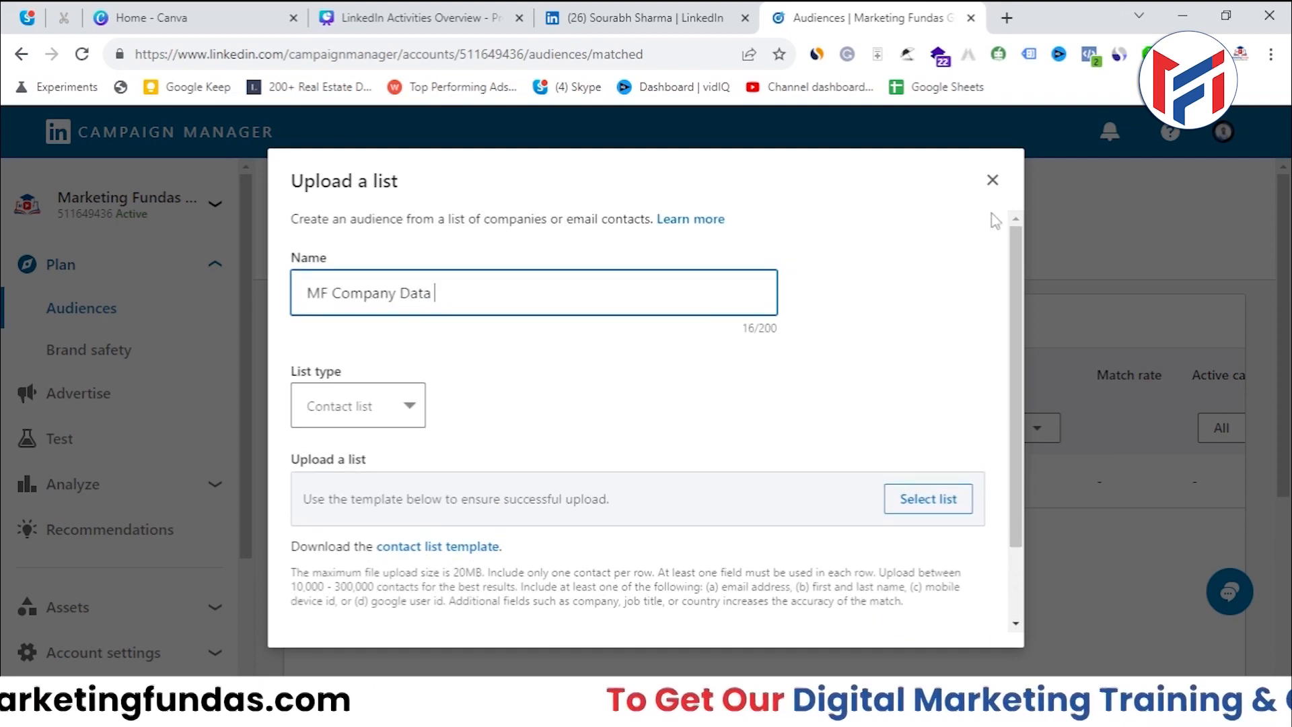
{"action": "left_click", "coordinate": [994, 182]}
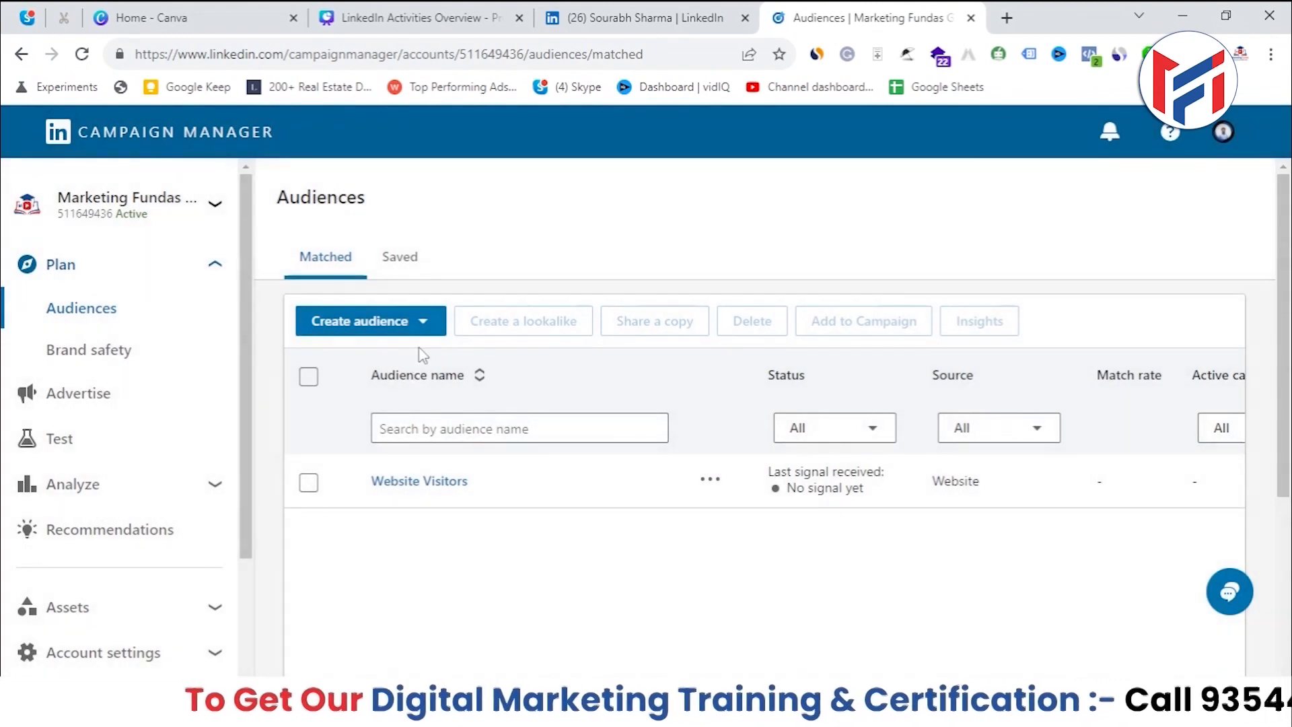
Start an Offline events list audience and name it "MF Offline Event data".
{"action": "left_click", "coordinate": [433, 331]}
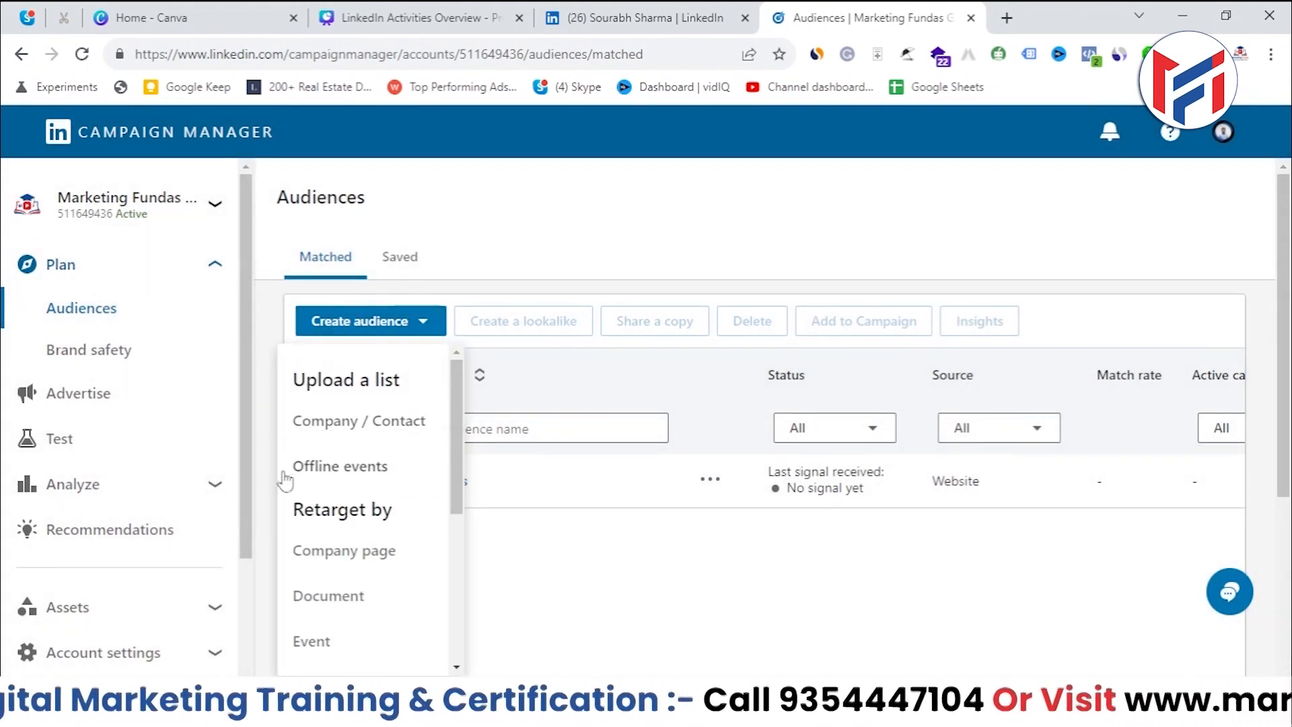
{"action": "left_click", "coordinate": [336, 464]}
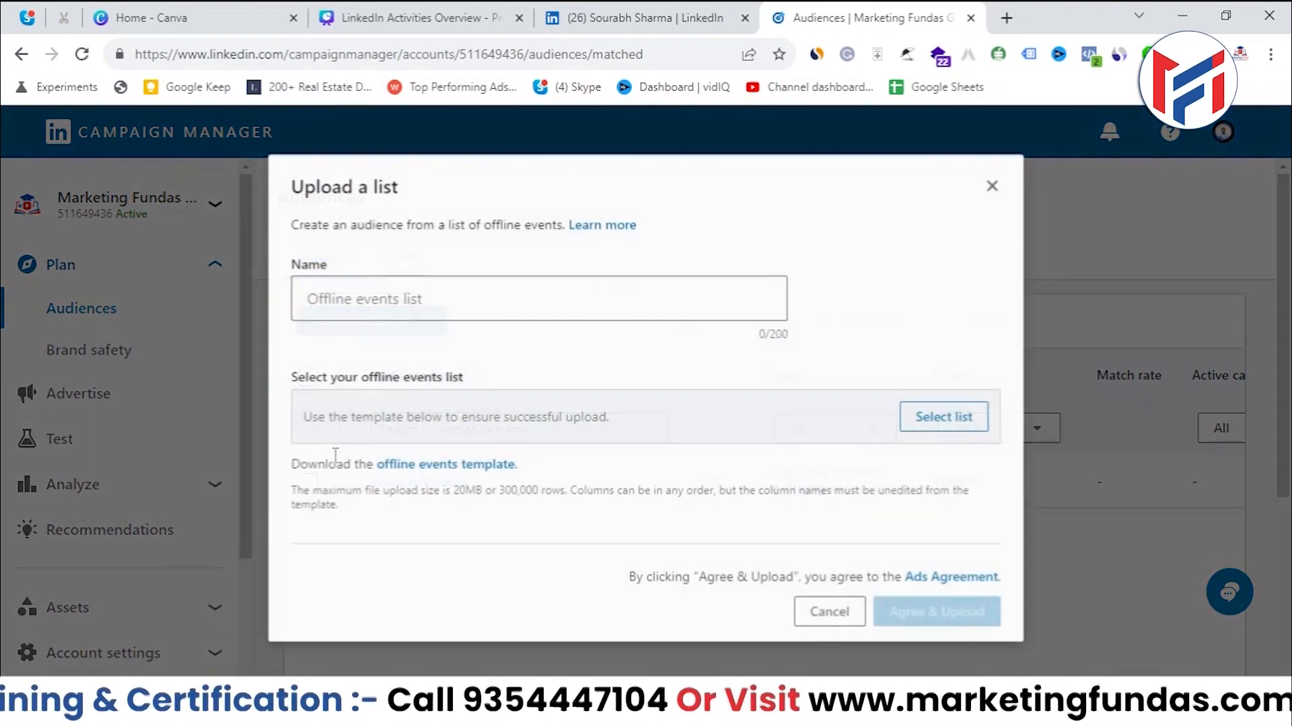
{"action": "left_click", "coordinate": [401, 304]}
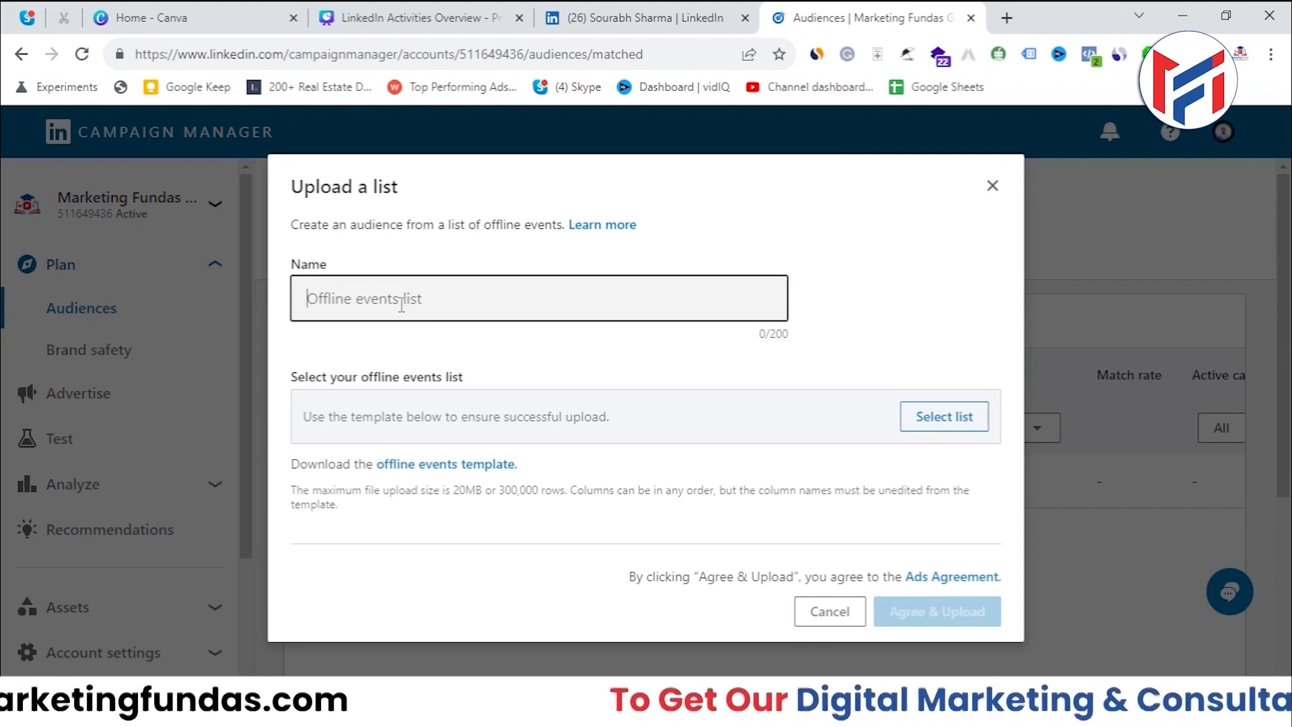
{"action": "type", "text": "Mf"}
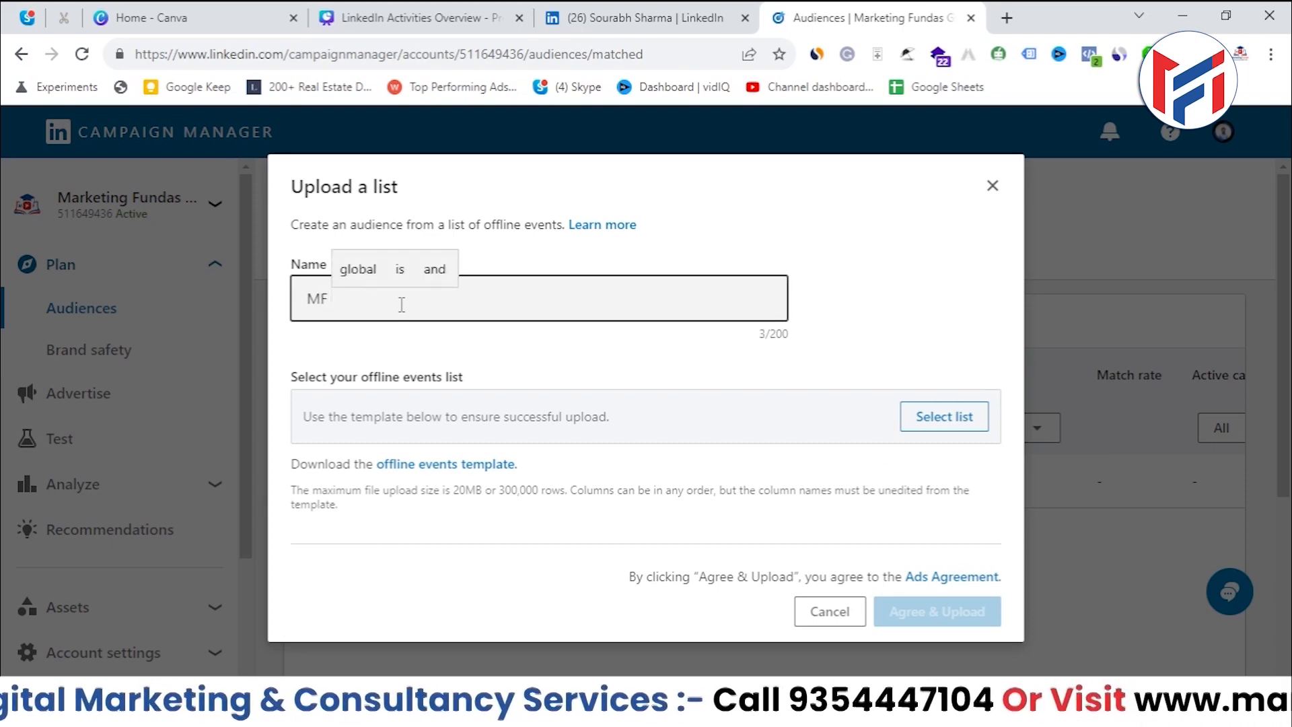
{"action": "type", "text": " Off"}
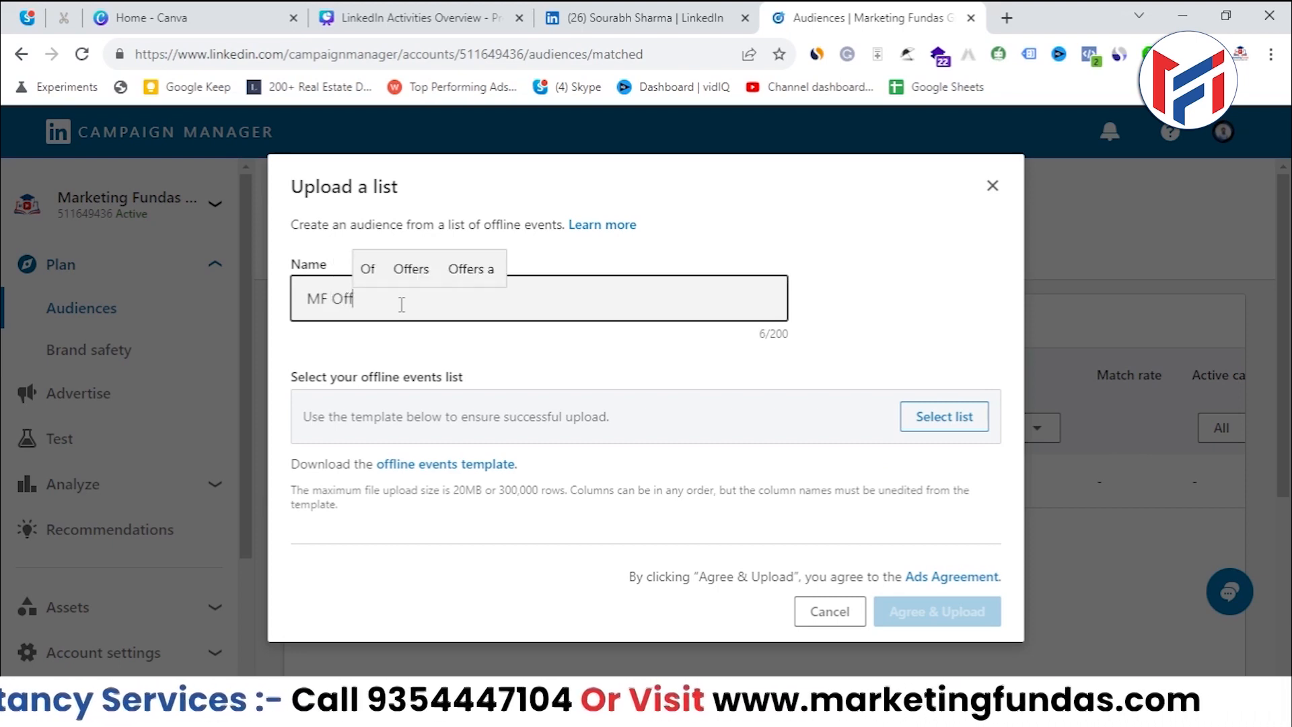
{"action": "type", "text": "line "}
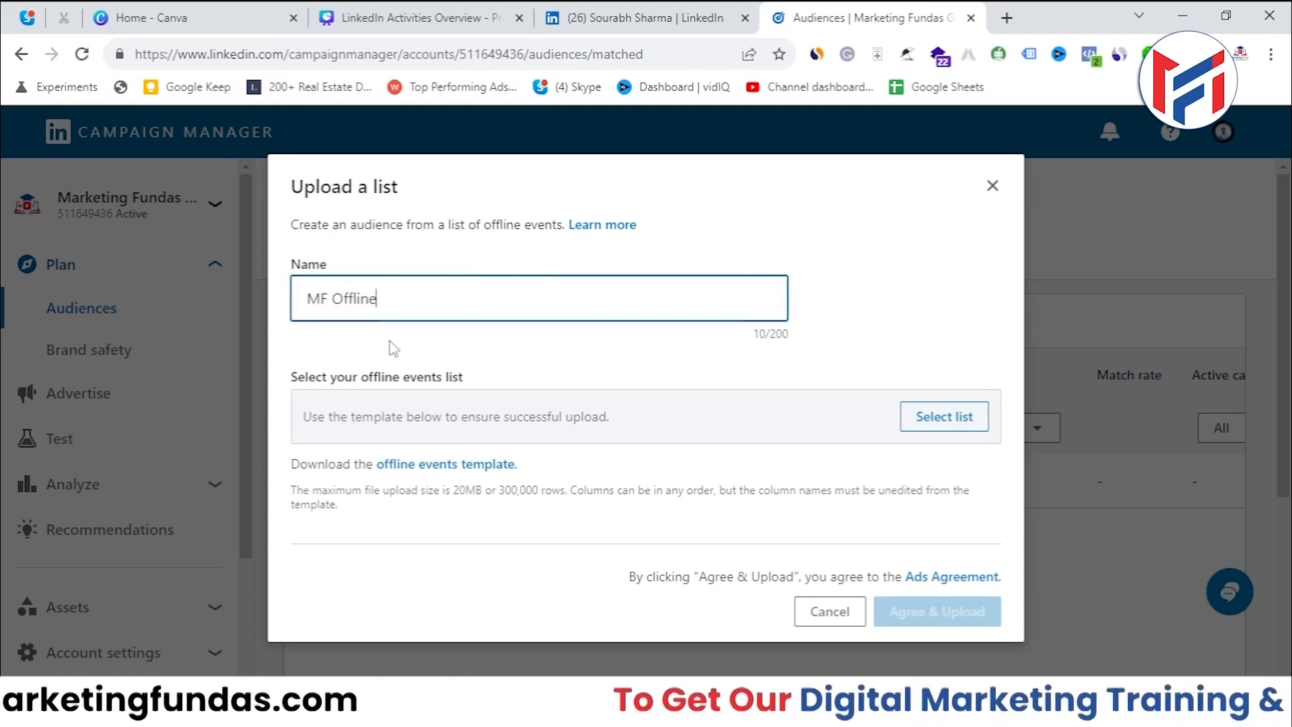
{"action": "type", "text": "Event "}
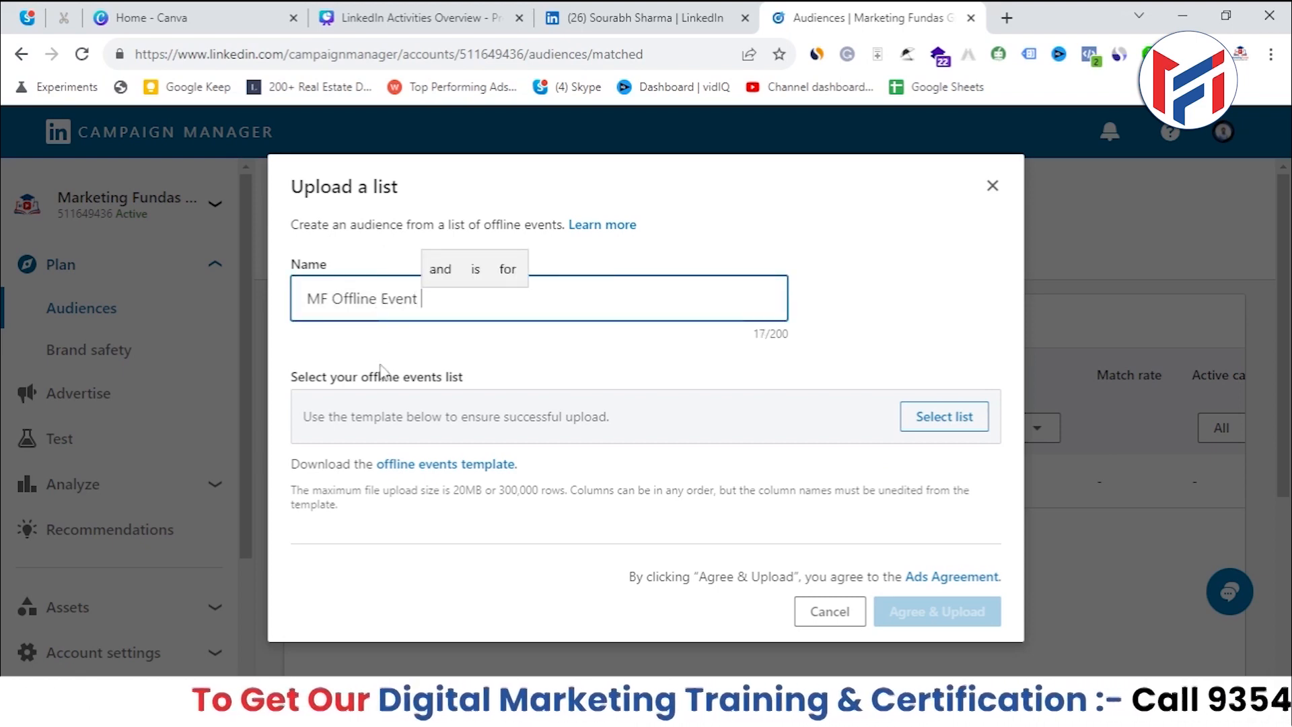
{"action": "type", "text": "dat a"}
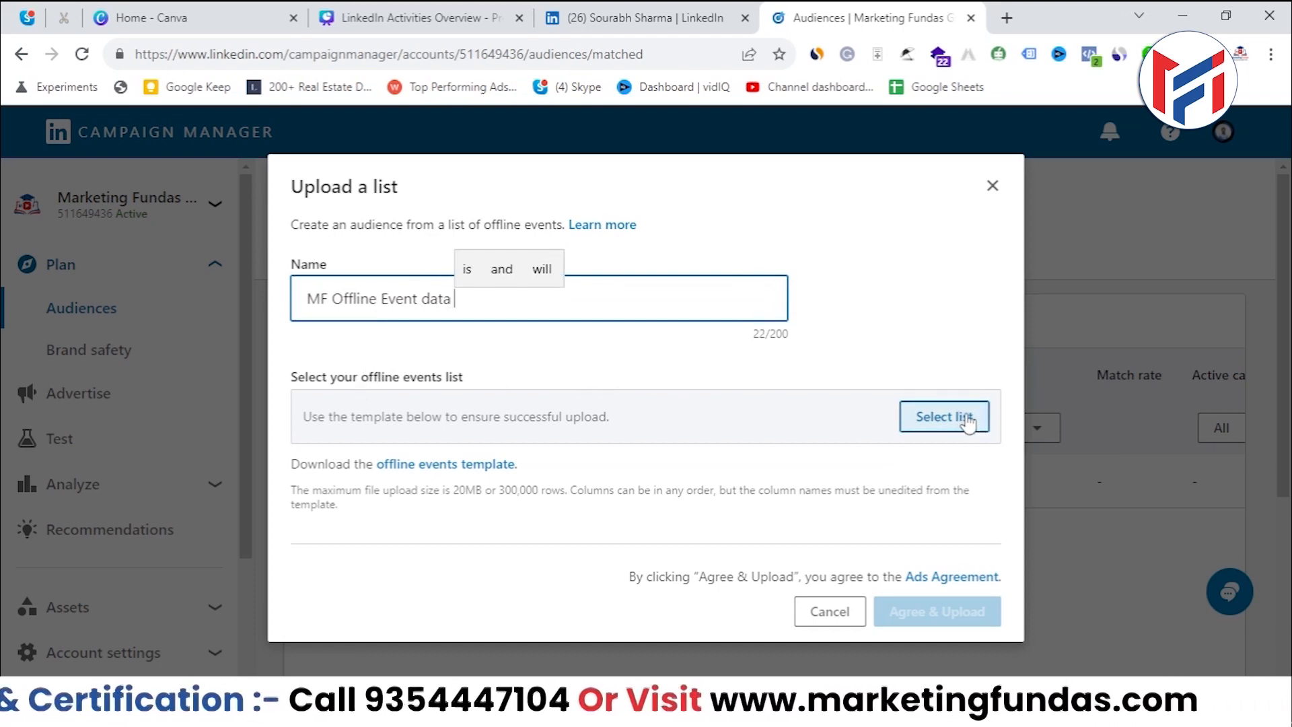
Review the maximum upload size, row limit and column rules for the offline events list.
{"action": "left_click_drag", "start_coordinate": [294, 504], "coordinate": [363, 518]}
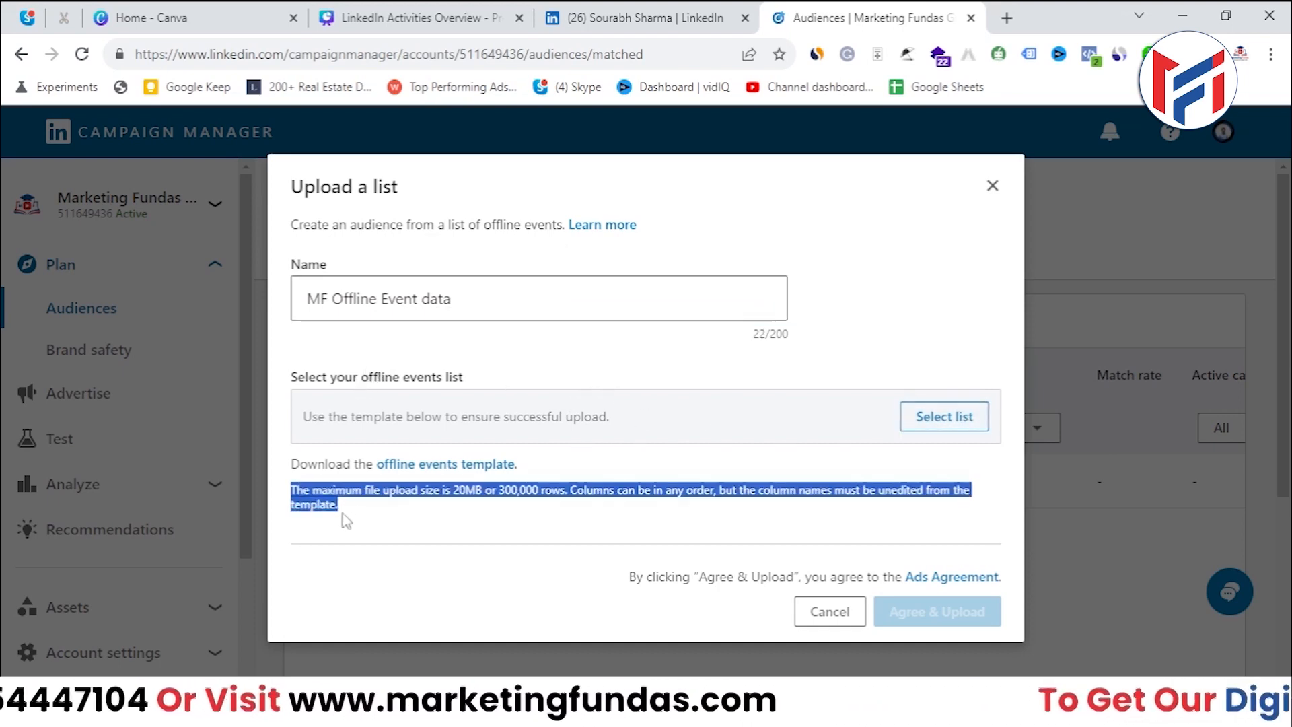
{"action": "mouse_move", "coordinate": [454, 491]}
{"action": "left_mouse_down"}
{"action": "mouse_move", "coordinate": [490, 508]}
{"action": "mouse_move", "coordinate": [474, 498]}
{"action": "left_mouse_up"}
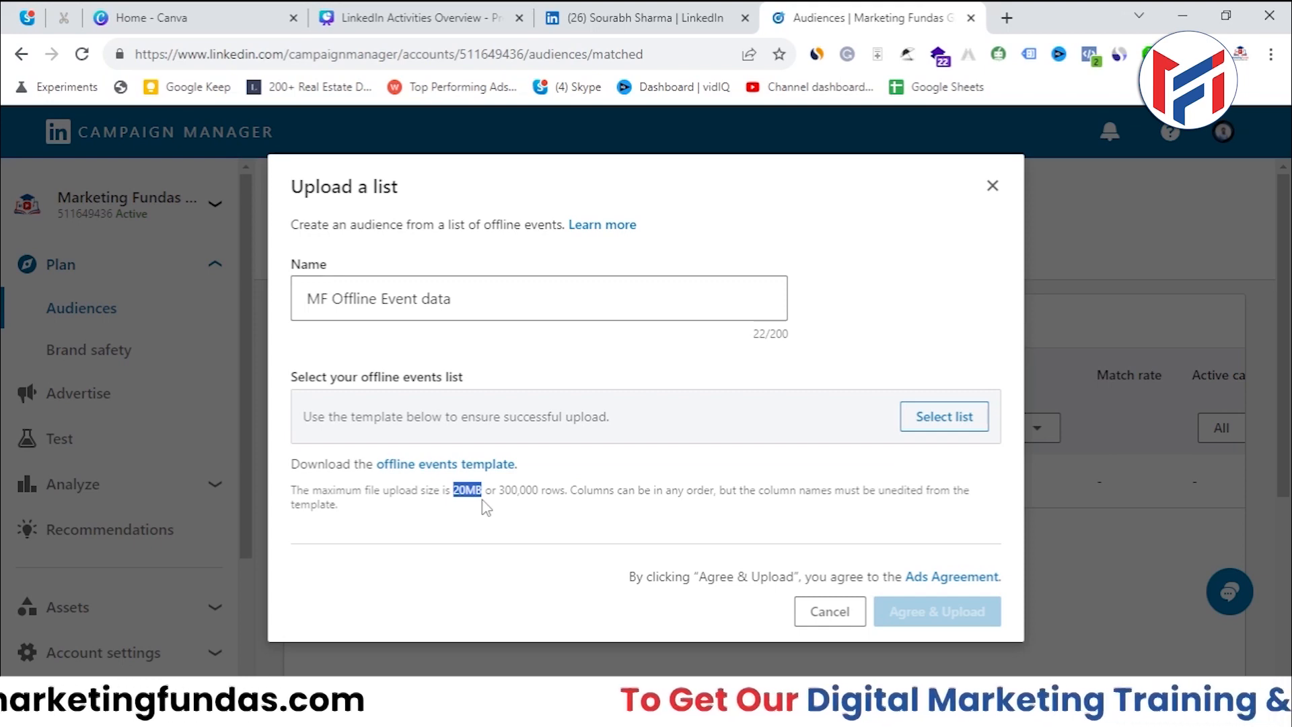
{"action": "left_click_drag", "start_coordinate": [567, 492], "coordinate": [875, 506]}
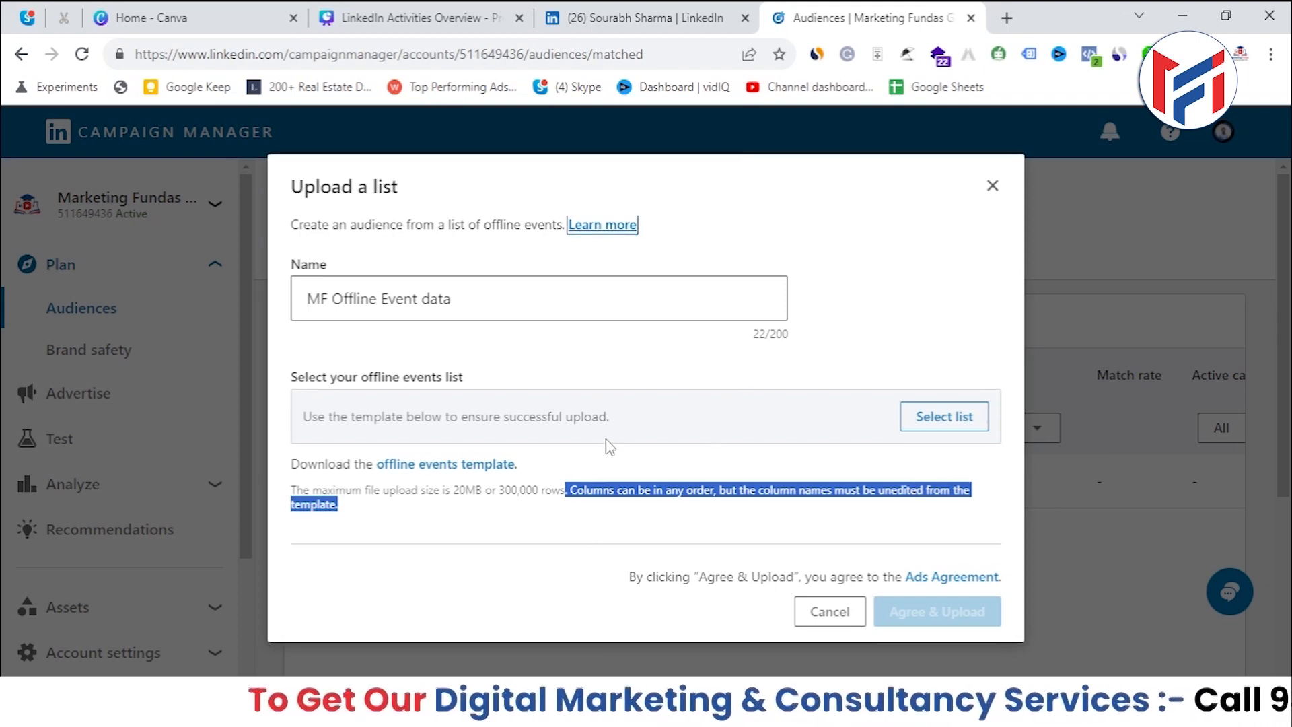
{"action": "left_click", "coordinate": [568, 402]}
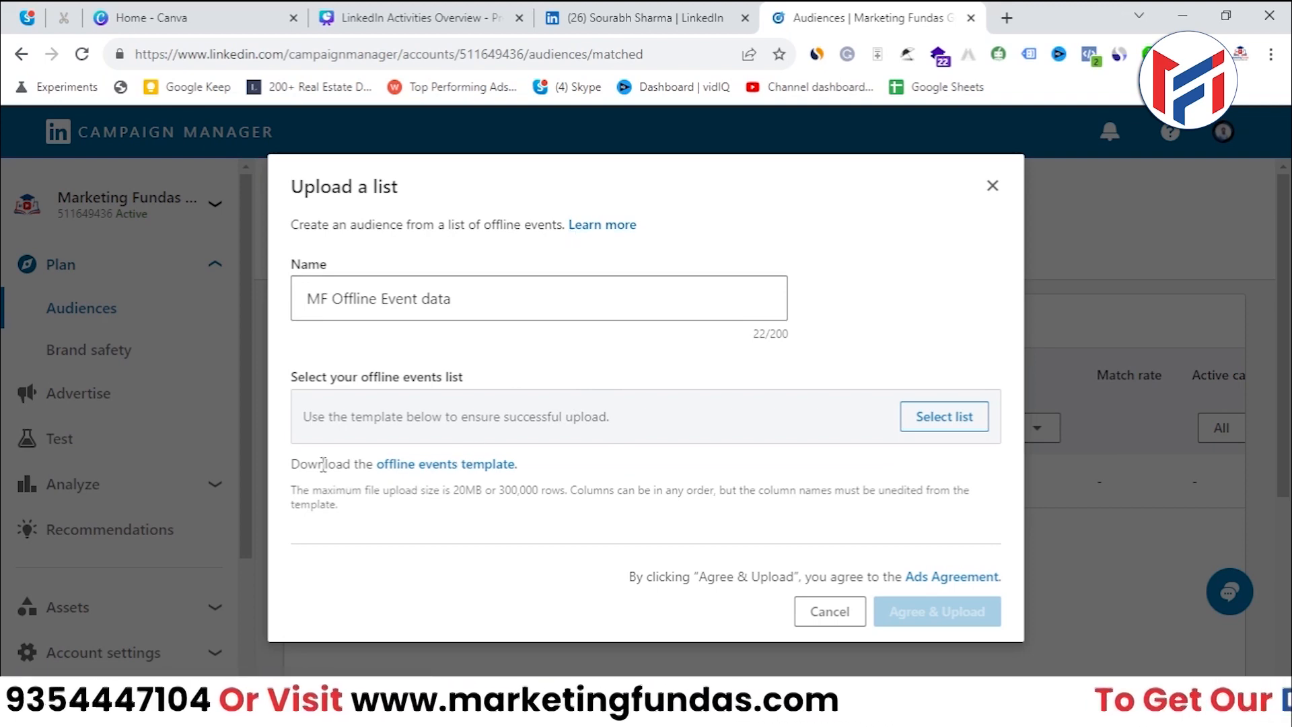
Download the offline events template and open the downloaded file in Excel.
{"action": "left_click_drag", "start_coordinate": [293, 465], "coordinate": [542, 474]}
{"action": "left_click", "coordinate": [501, 472]}
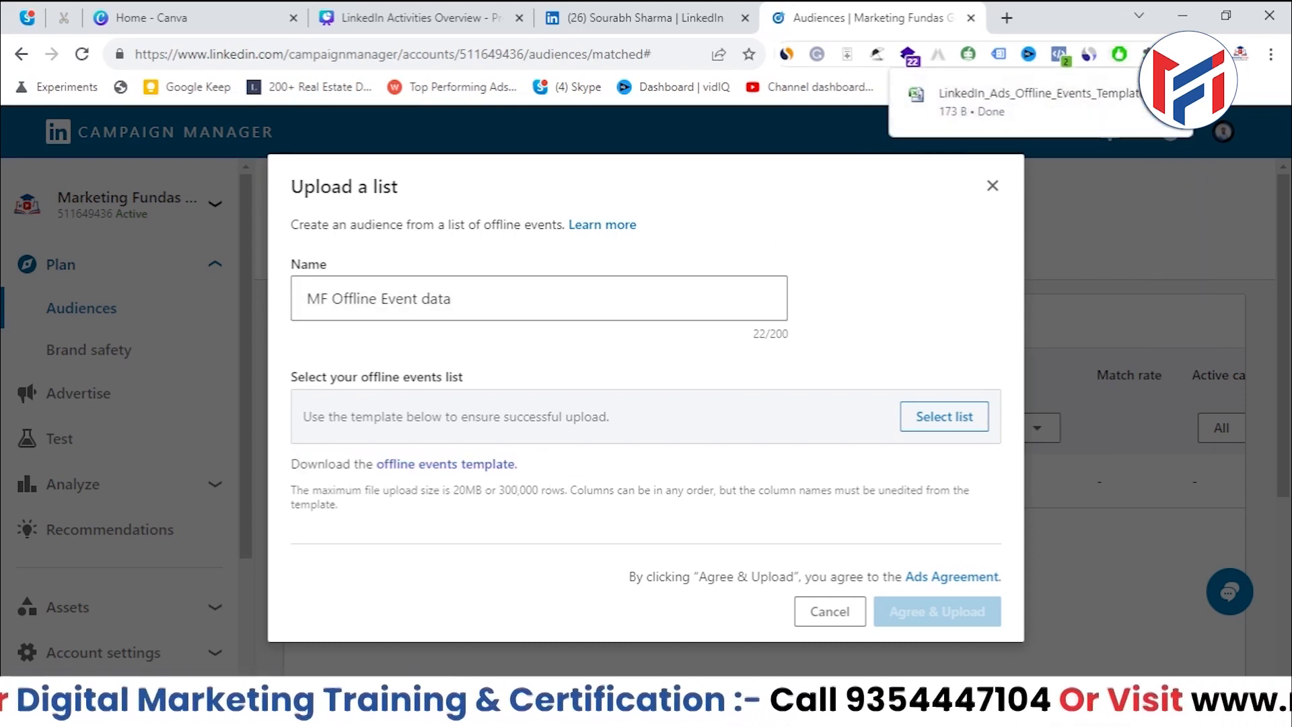
{"action": "left_click", "coordinate": [1030, 124]}
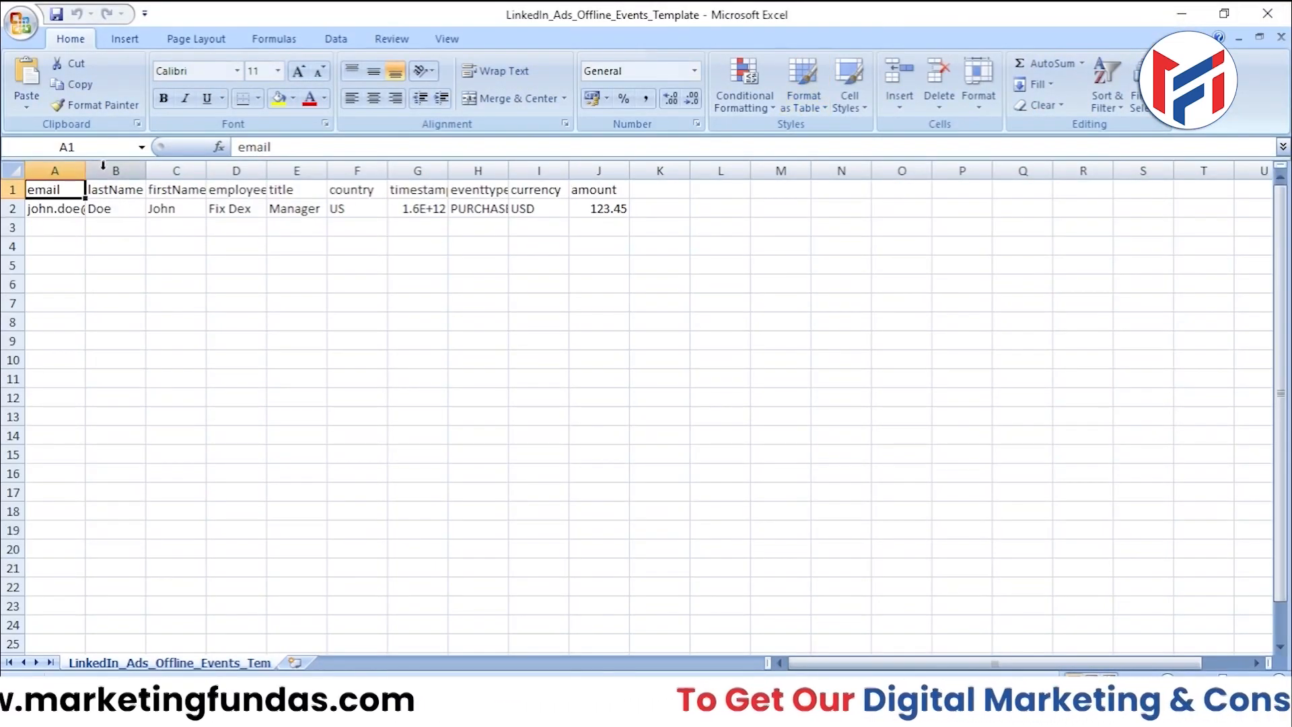
Widen the lastName, firstName, employeecompany and timestamp columns to examine the template's fields.
{"action": "left_click_drag", "start_coordinate": [86, 170], "coordinate": [309, 170]}
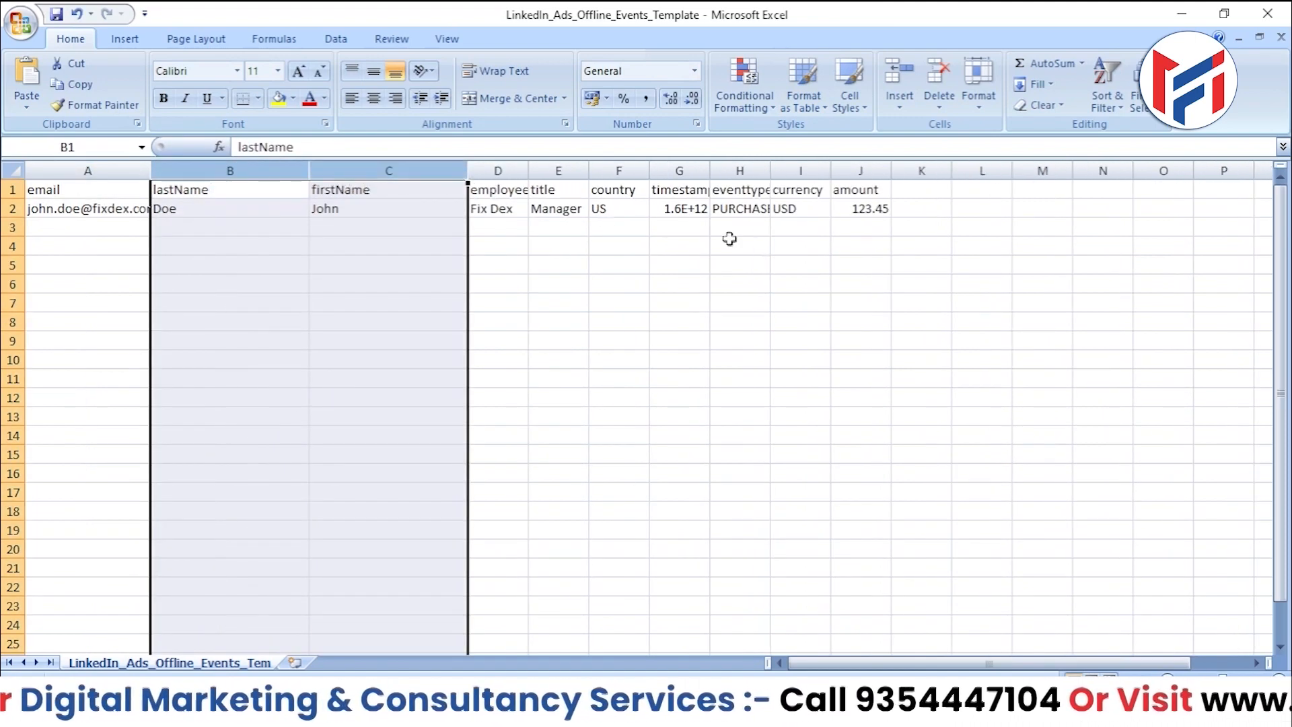
{"action": "left_click", "coordinate": [753, 265]}
{"action": "left_click_drag", "start_coordinate": [528, 173], "coordinate": [606, 173]}
{"action": "left_click", "coordinate": [626, 190]}
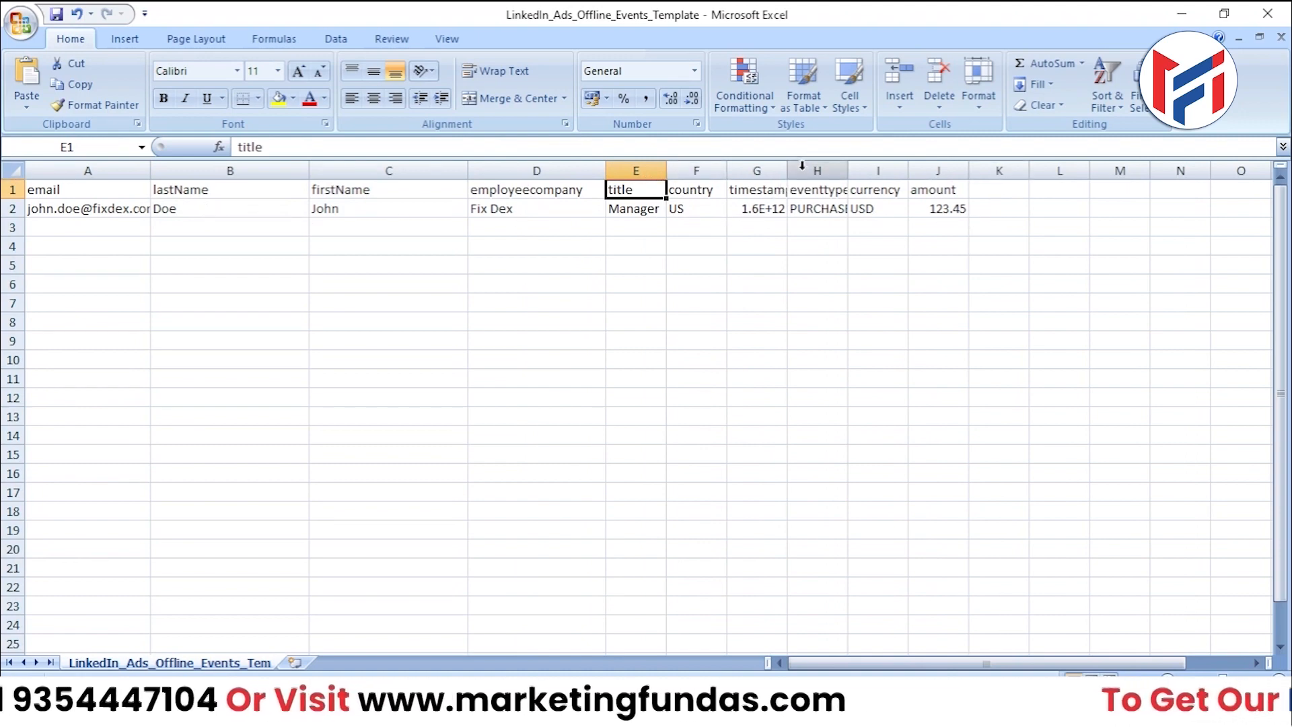
{"action": "left_click_drag", "start_coordinate": [788, 171], "coordinate": [915, 171]}
Close the template without saving and cancel the offline events list upload in Campaign Manager.
{"action": "left_click", "coordinate": [1267, 13]}
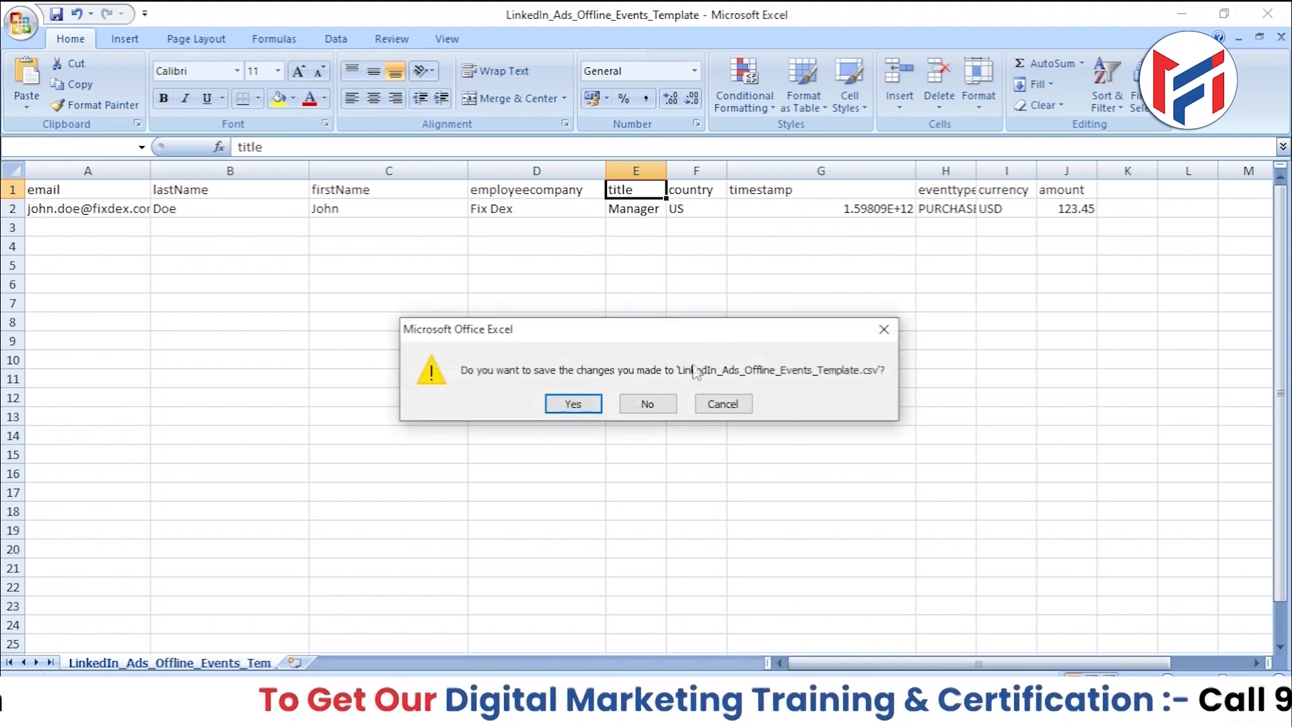
{"action": "left_click", "coordinate": [663, 403]}
{"action": "left_click", "coordinate": [828, 611]}
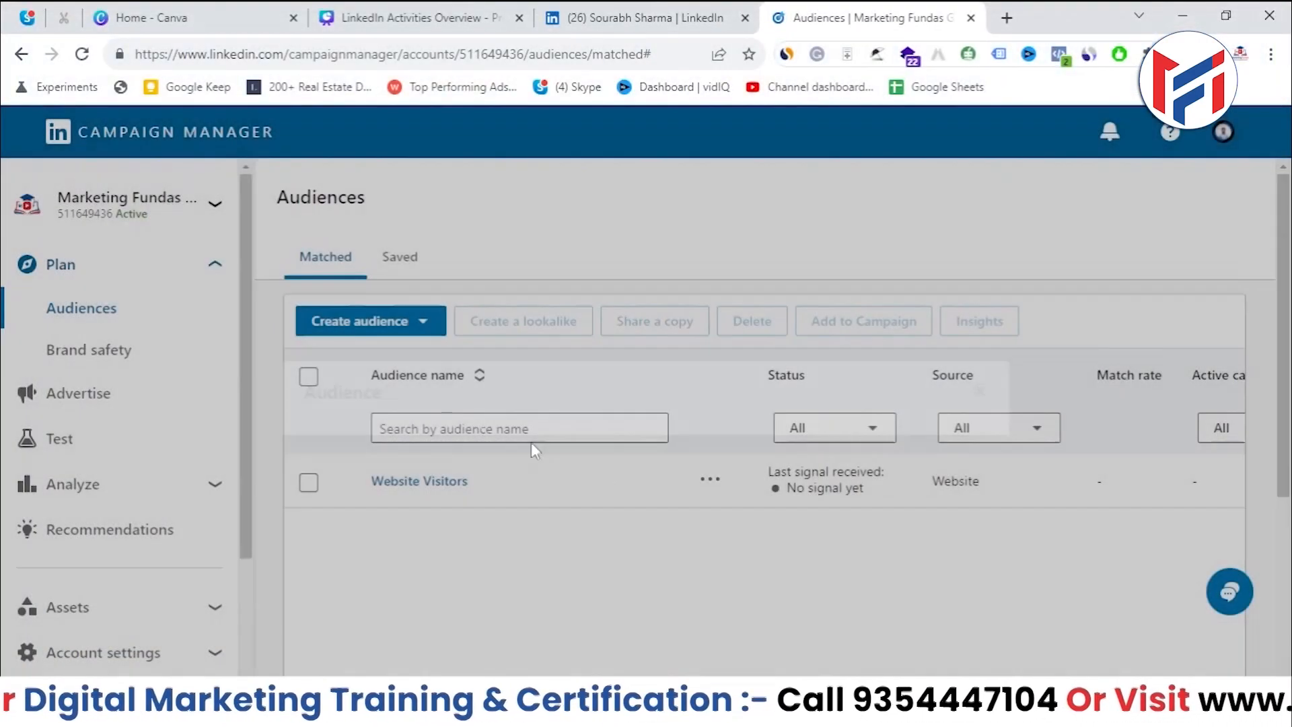
Start creating a matched audience that retargets by Company page.
{"action": "left_click", "coordinate": [417, 321]}
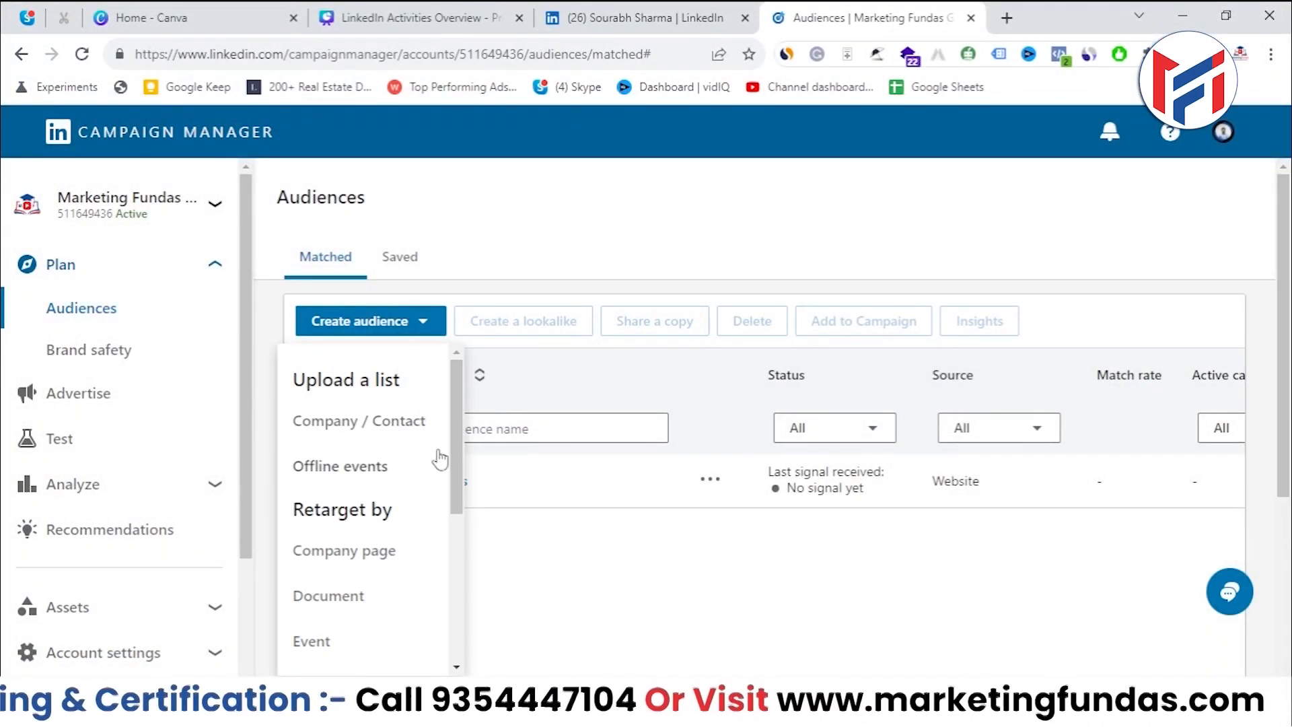
{"action": "scroll", "coordinate": [444, 457], "scroll_direction": "down", "scroll_amount": 1}
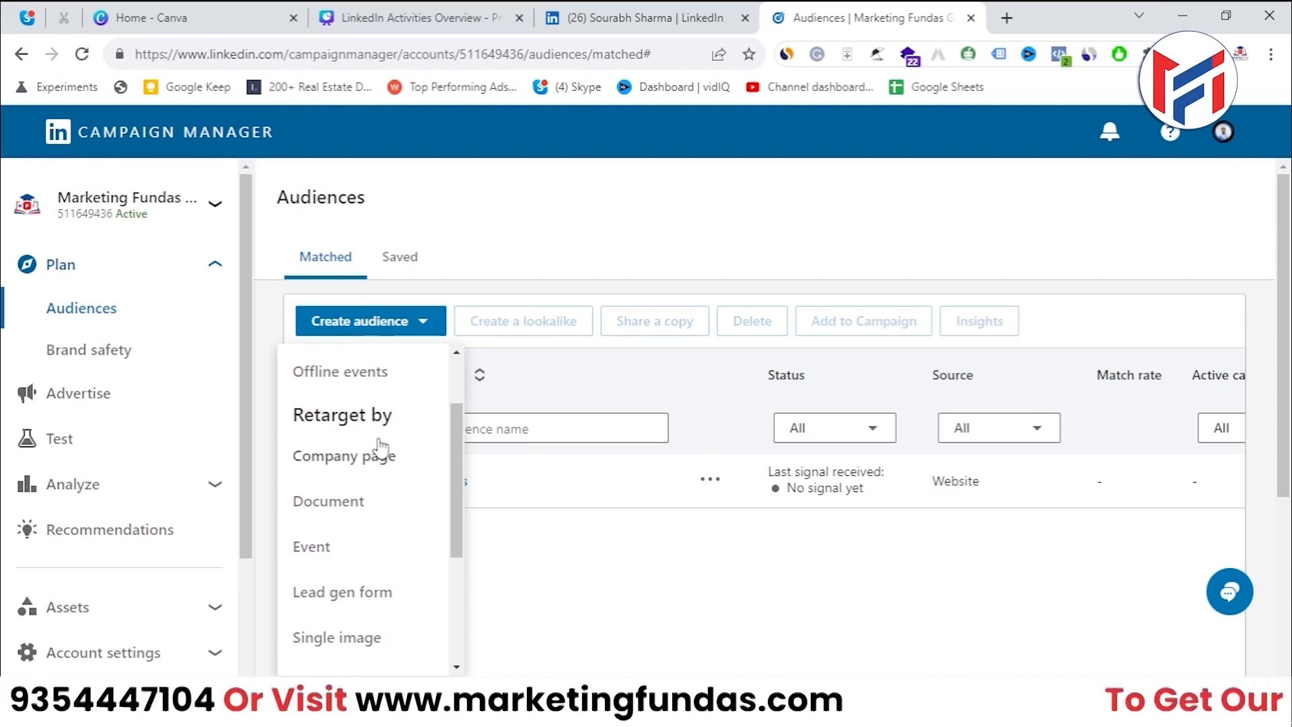
{"action": "left_click", "coordinate": [395, 454]}
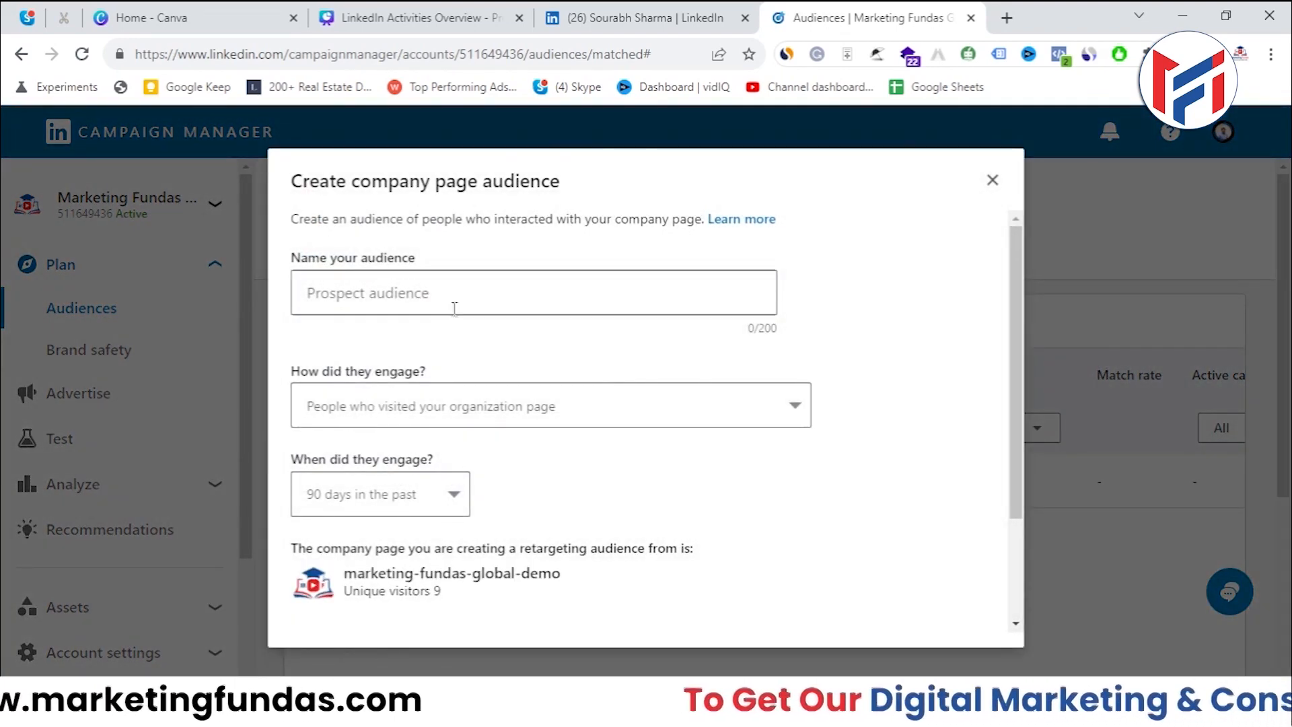
{"action": "left_click", "coordinate": [453, 293]}
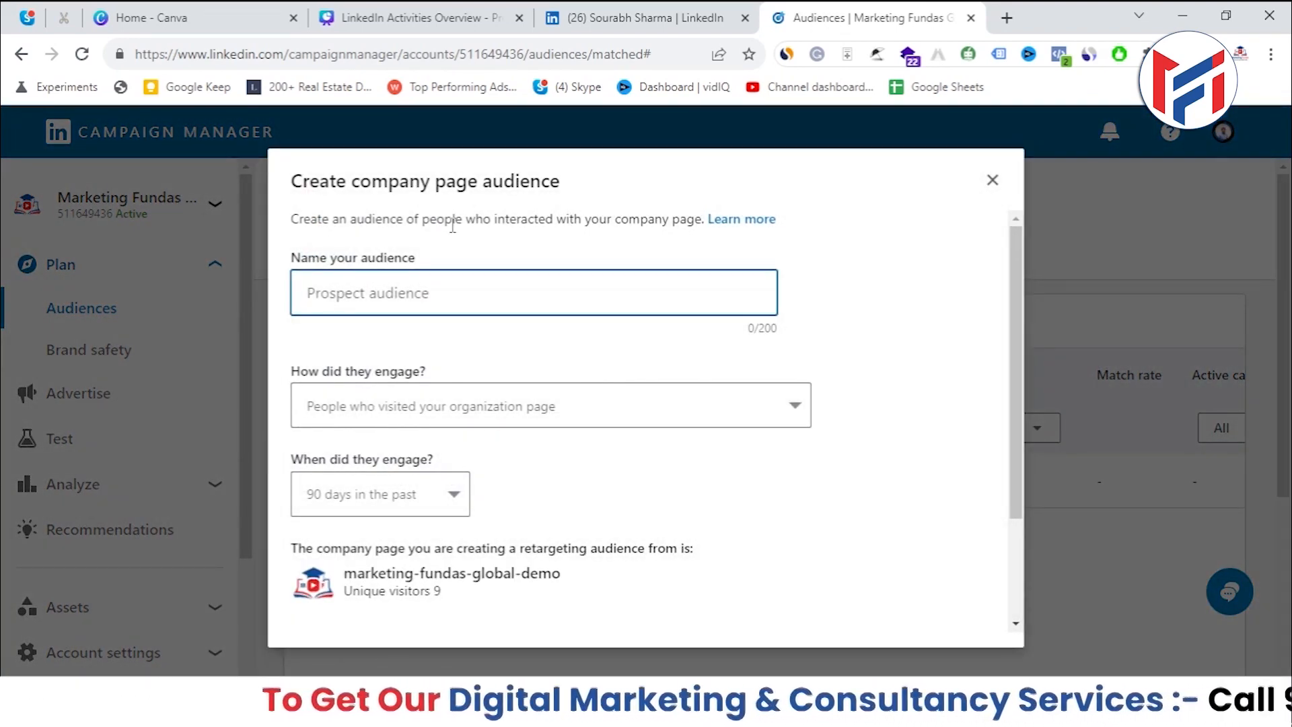
{"action": "type", "text": "**"}
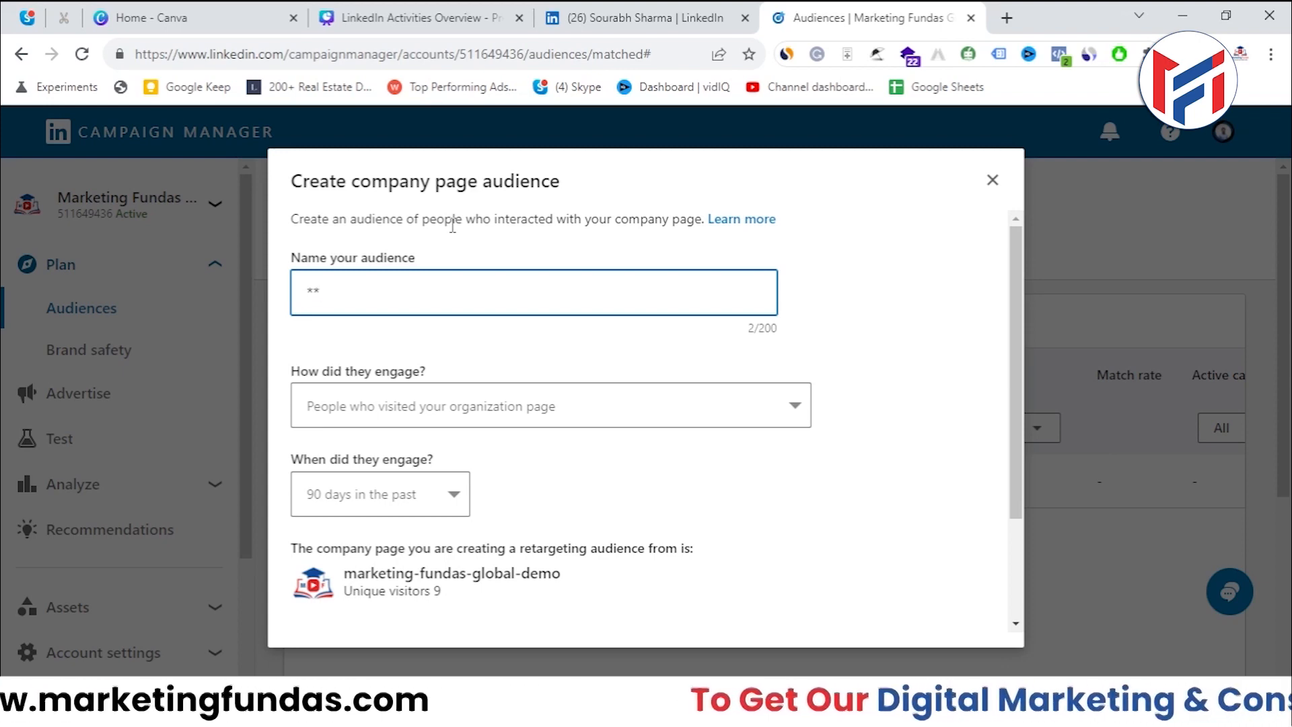
{"action": "type", "text": "\\"}
{"action": "key", "text": "BackSpace"}
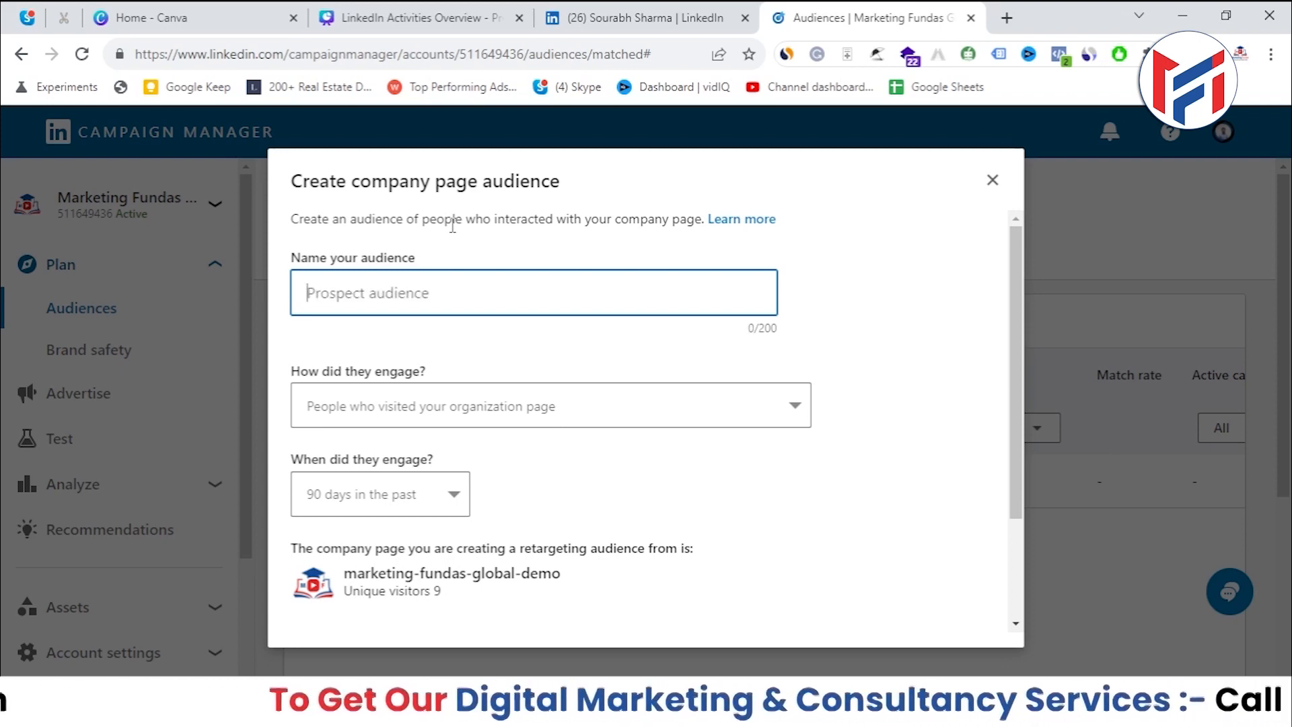
Examine the company page audience's processing-time note and the unique visitors of the source page.
{"action": "left_click", "coordinate": [356, 598]}
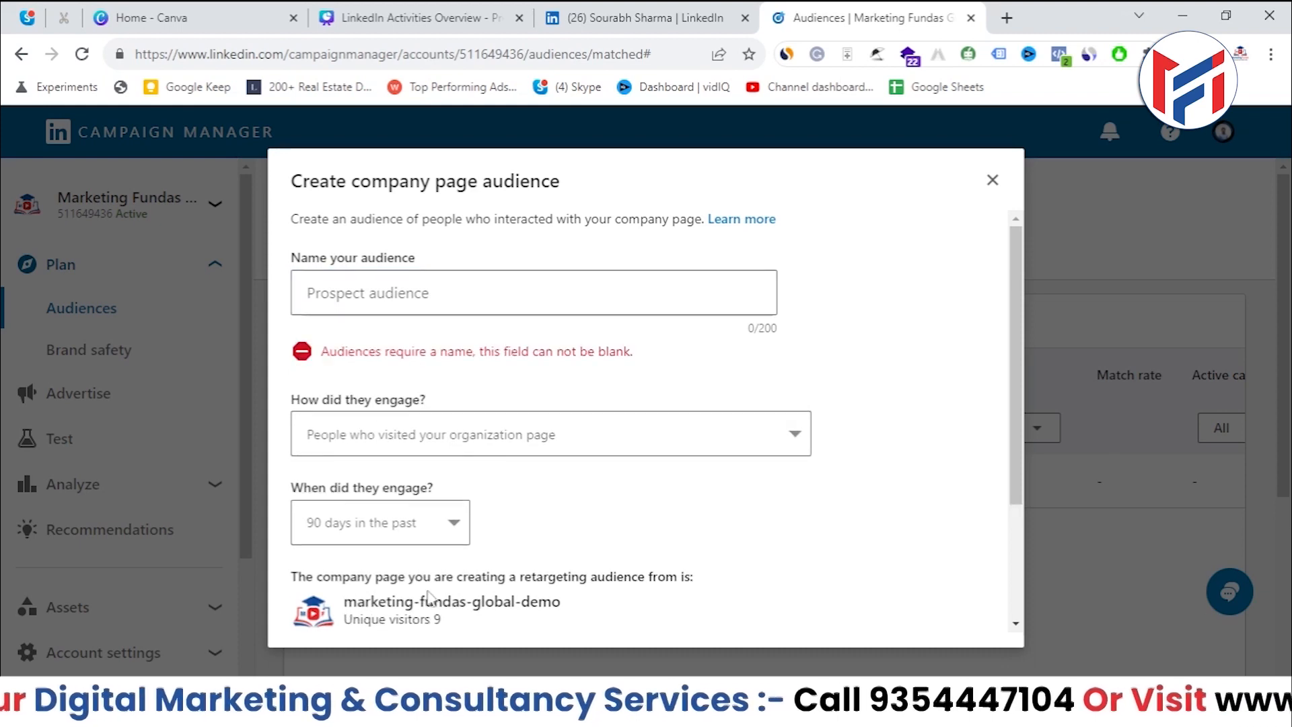
{"action": "scroll", "coordinate": [444, 614], "scroll_direction": "down", "scroll_amount": 2}
{"action": "left_click_drag", "start_coordinate": [445, 615], "coordinate": [424, 612]}
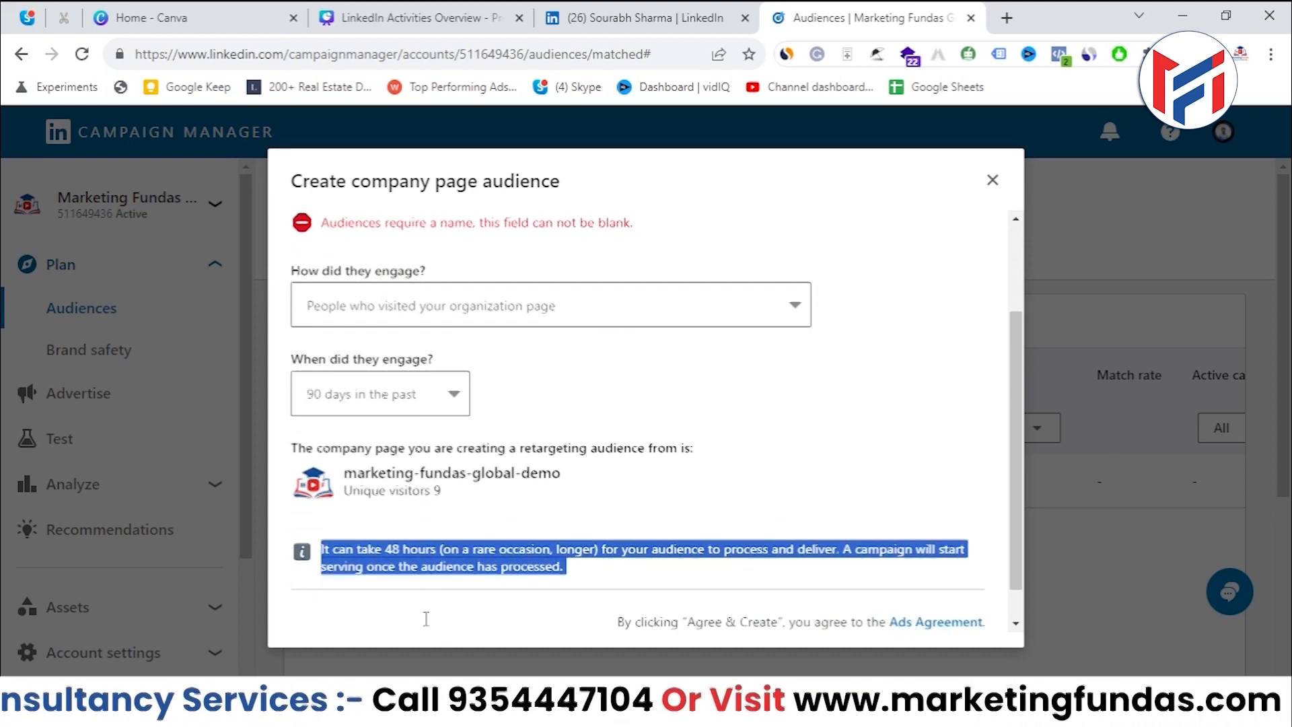
{"action": "left_click", "coordinate": [454, 496]}
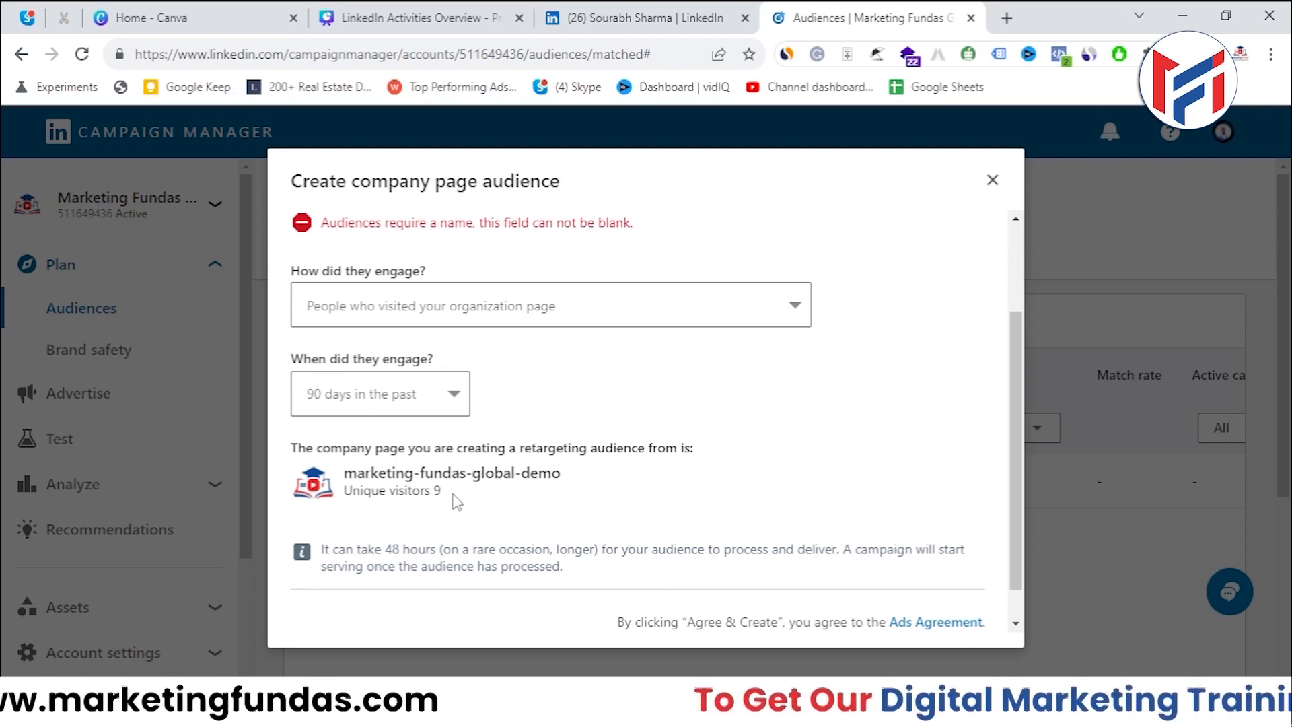
{"action": "scroll", "coordinate": [454, 502], "scroll_direction": "up", "scroll_amount": 3}
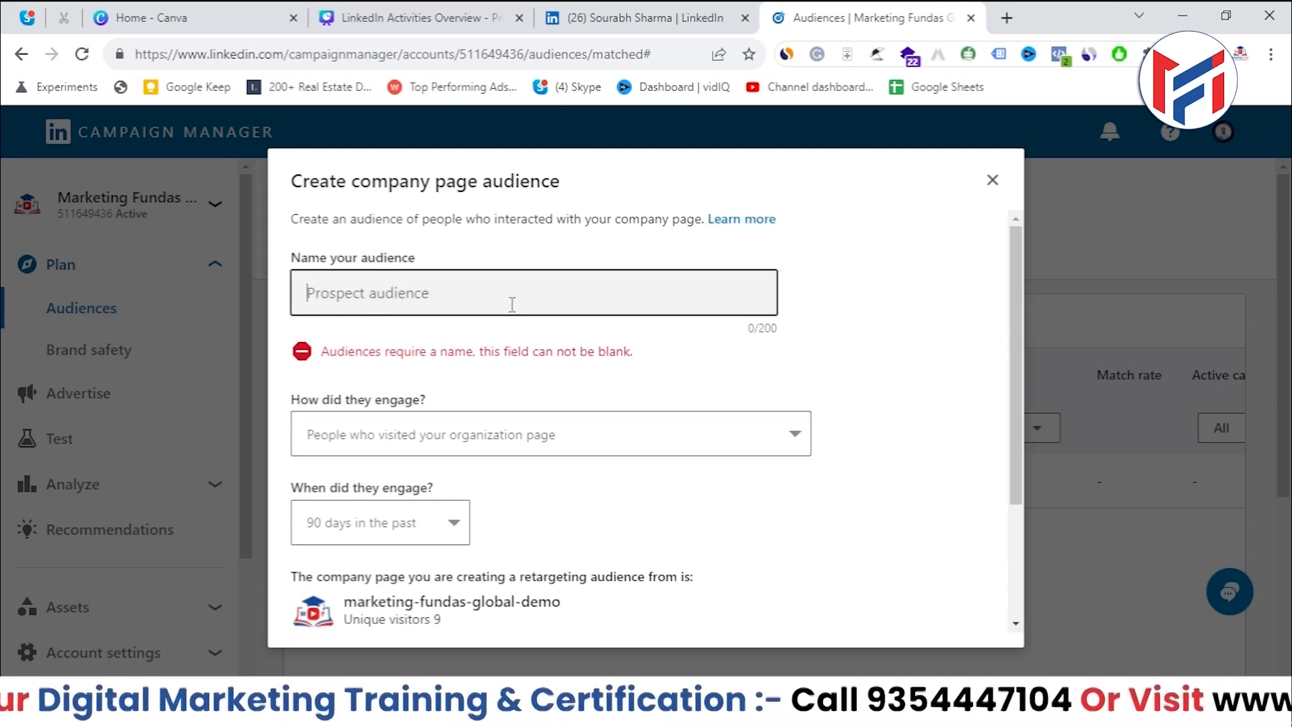
{"action": "scroll", "coordinate": [512, 304], "scroll_direction": "down", "scroll_amount": 3}
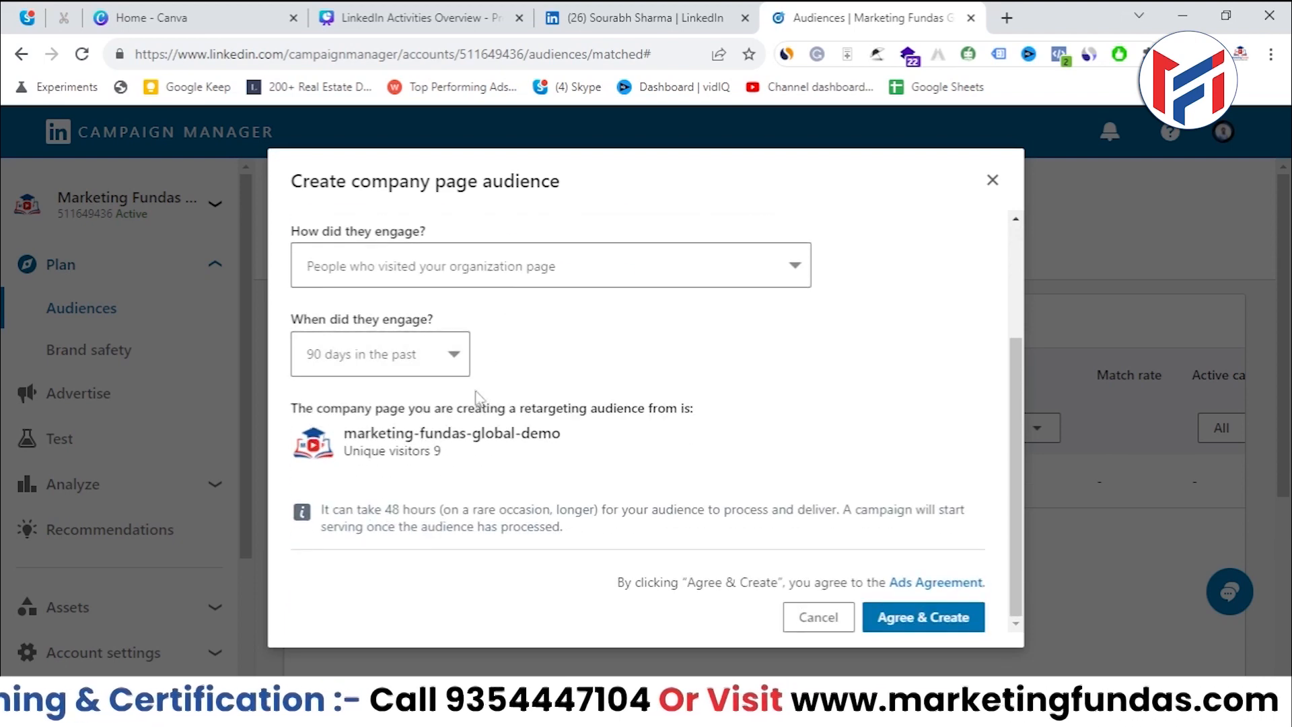
{"action": "left_click_drag", "start_coordinate": [463, 456], "coordinate": [349, 460]}
{"action": "scroll", "coordinate": [350, 460], "scroll_direction": "up", "scroll_amount": 3}
Name the company page audience "company Page data of last 30 days".
{"action": "left_click", "coordinate": [359, 306]}
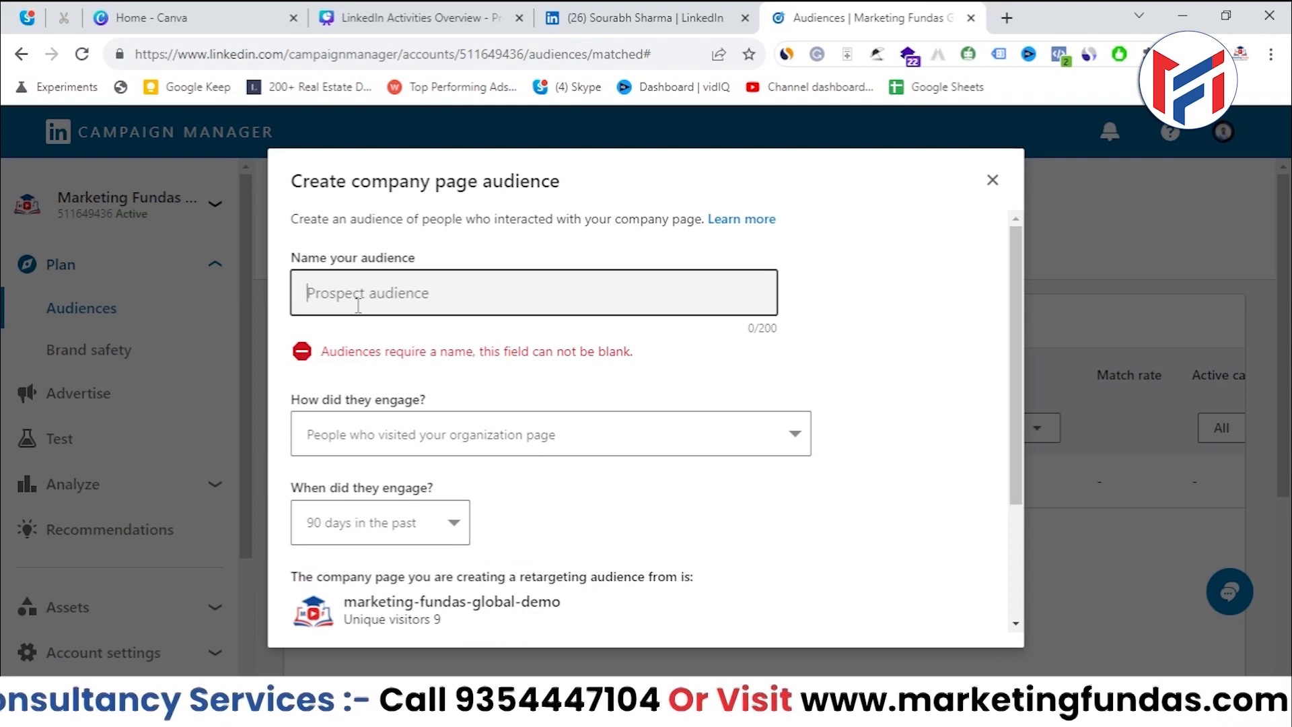
{"action": "type", "text": "compnay"}
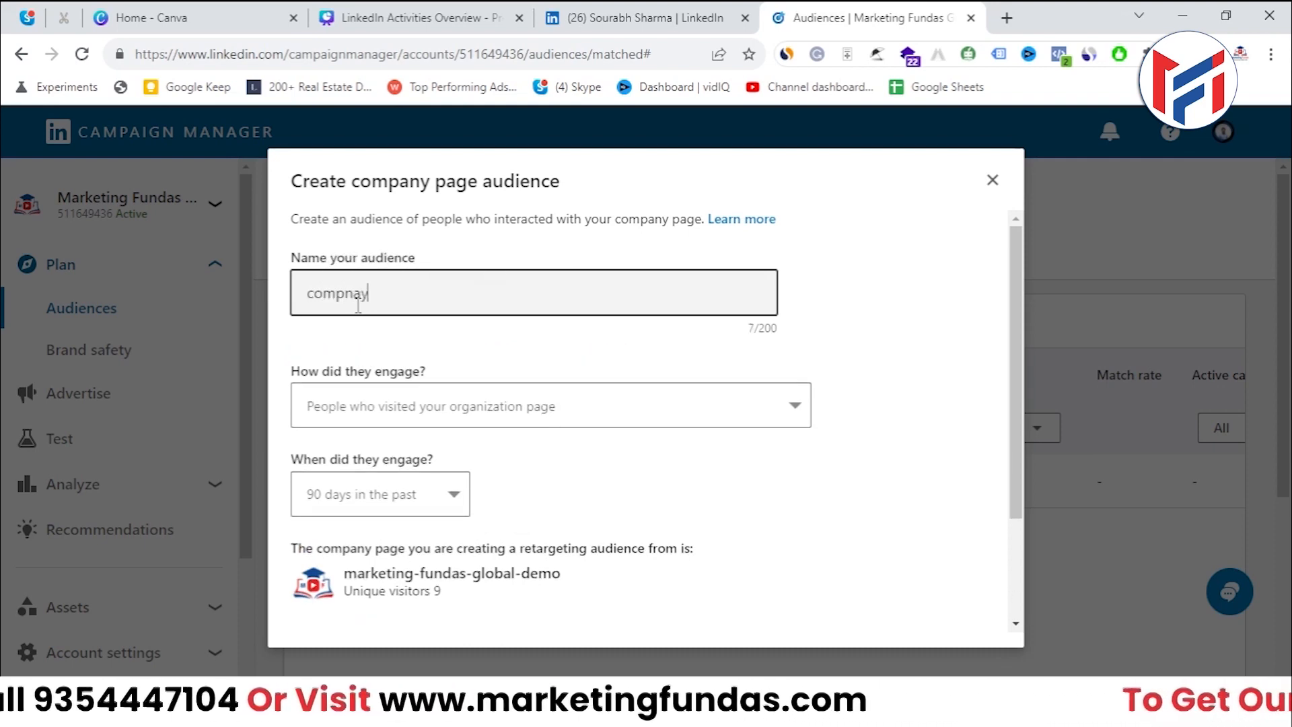
{"action": "key", "text": "BackSpace"}
{"action": "key", "text": "BackSpace"}
{"action": "type", "text": "any Page d"}
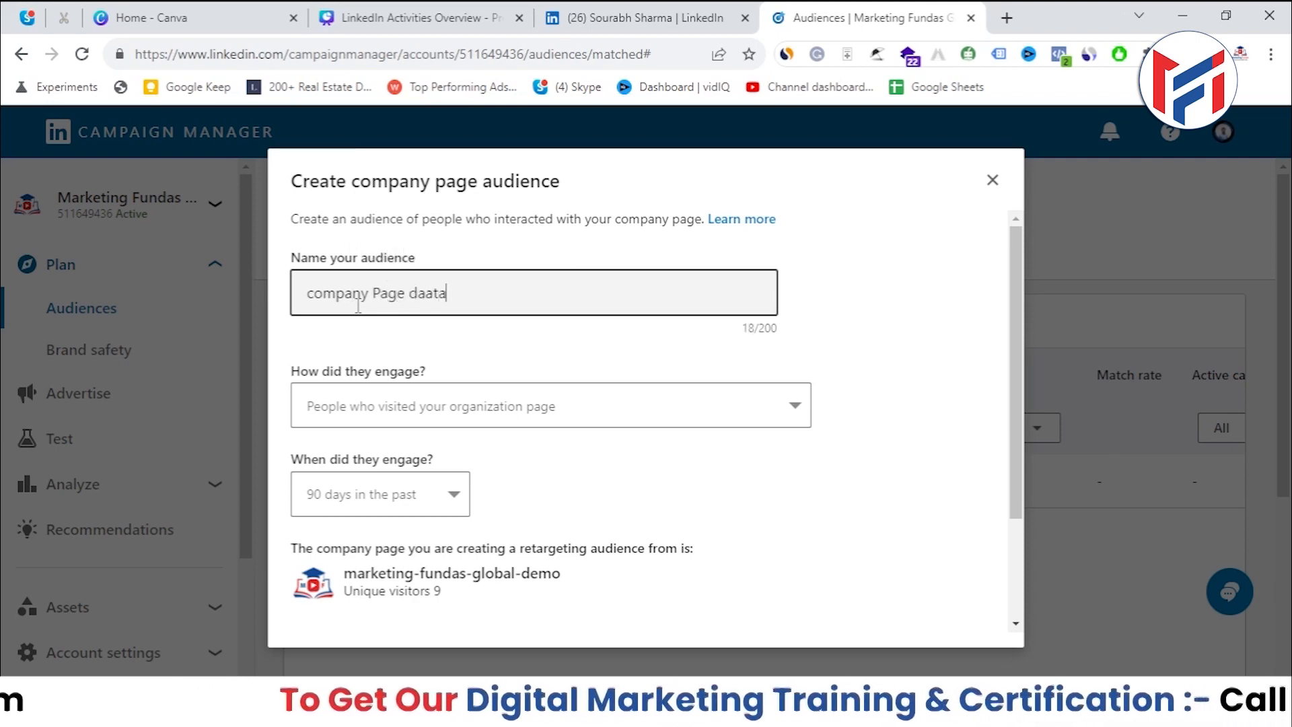
{"action": "type", "text": "ata of"}
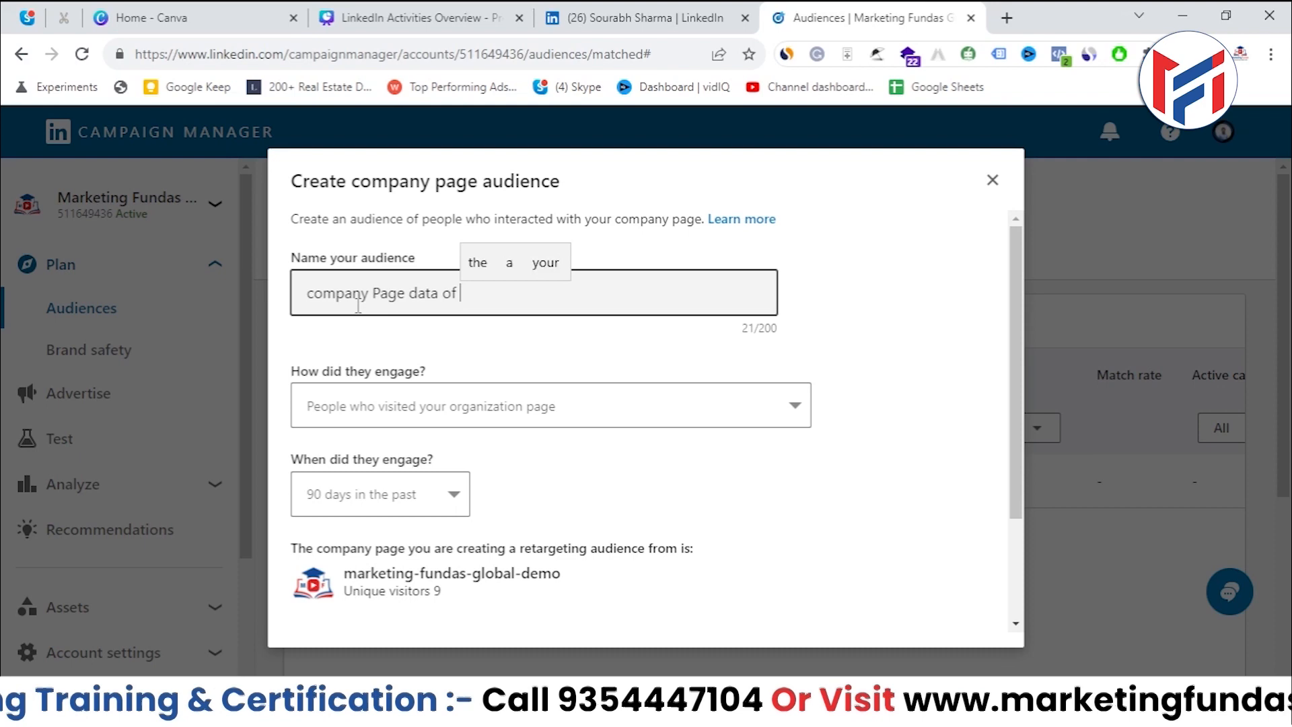
{"action": "left_click", "coordinate": [400, 490]}
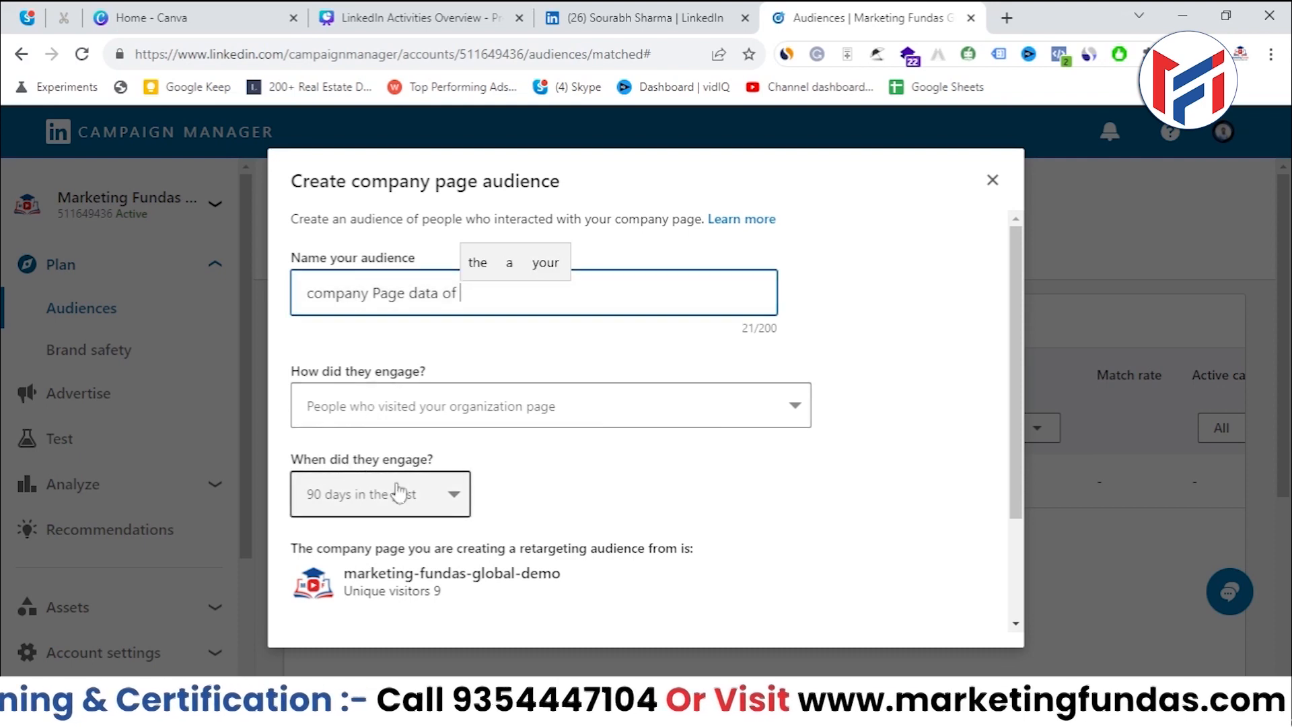
{"action": "left_click", "coordinate": [532, 287]}
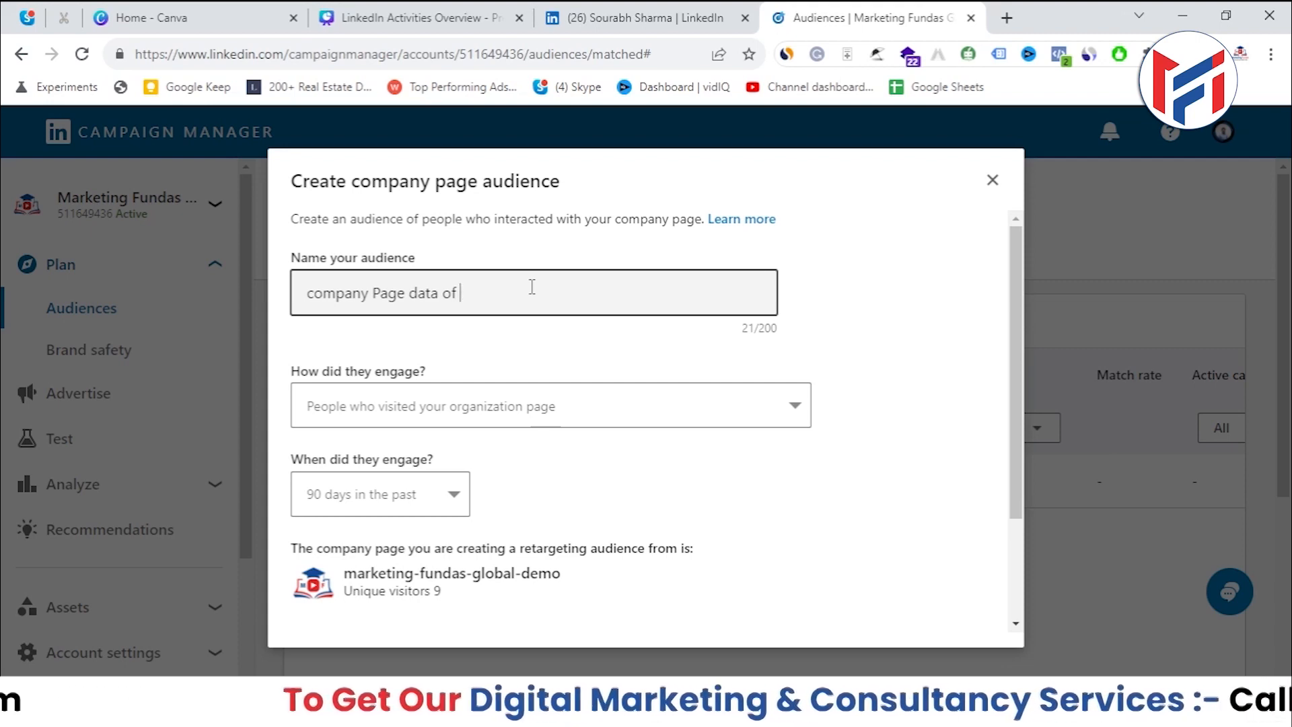
{"action": "type", "text": "las"}
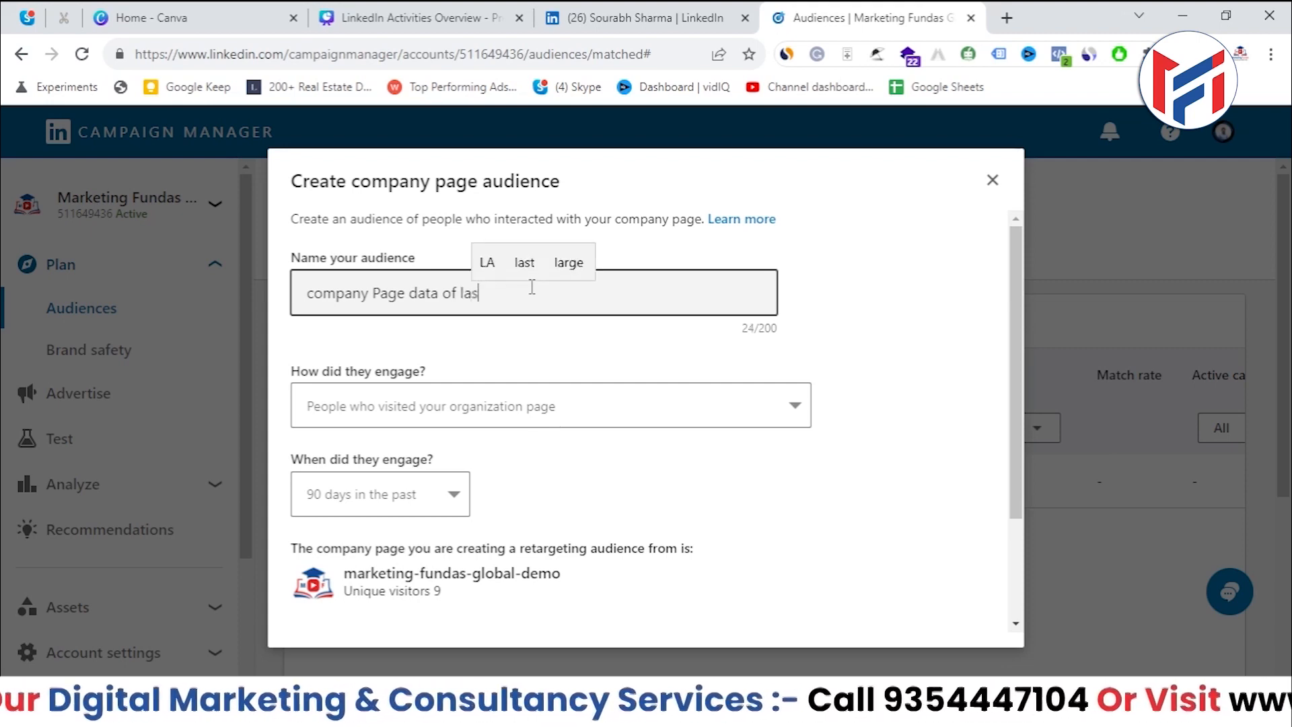
{"action": "type", "text": "t 30 da"}
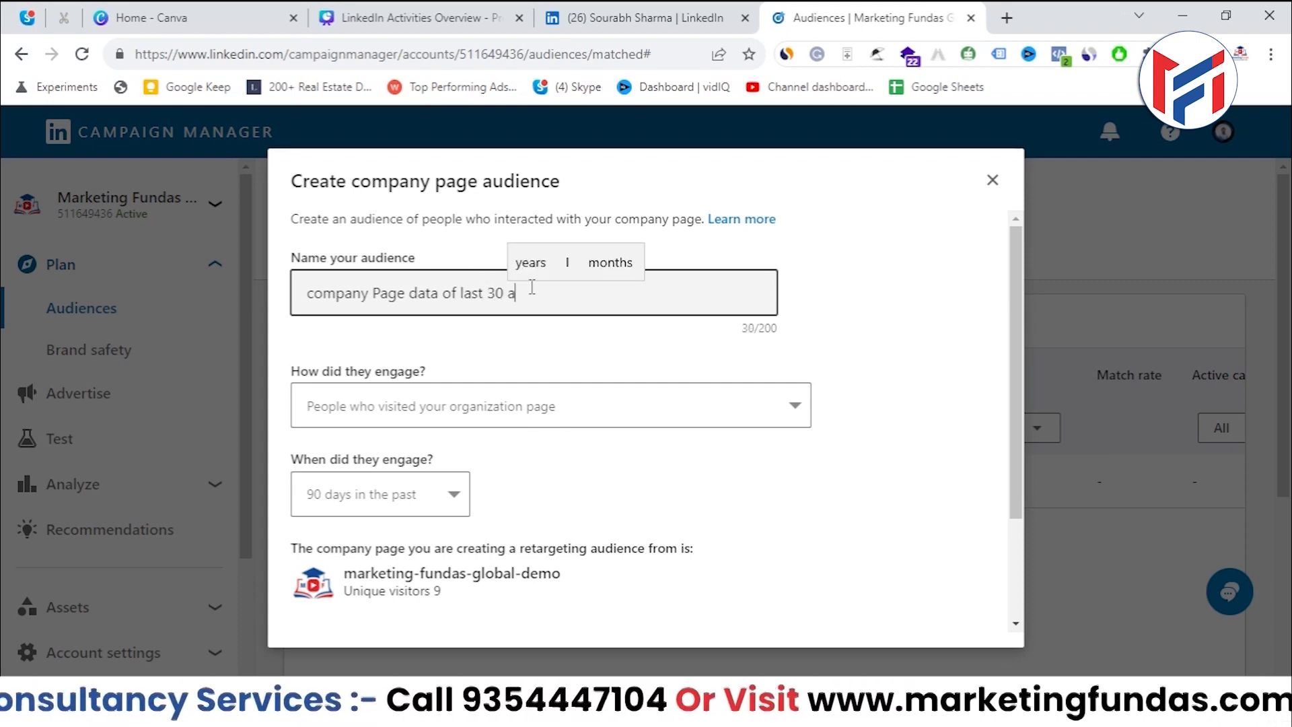
{"action": "type", "text": "ys"}
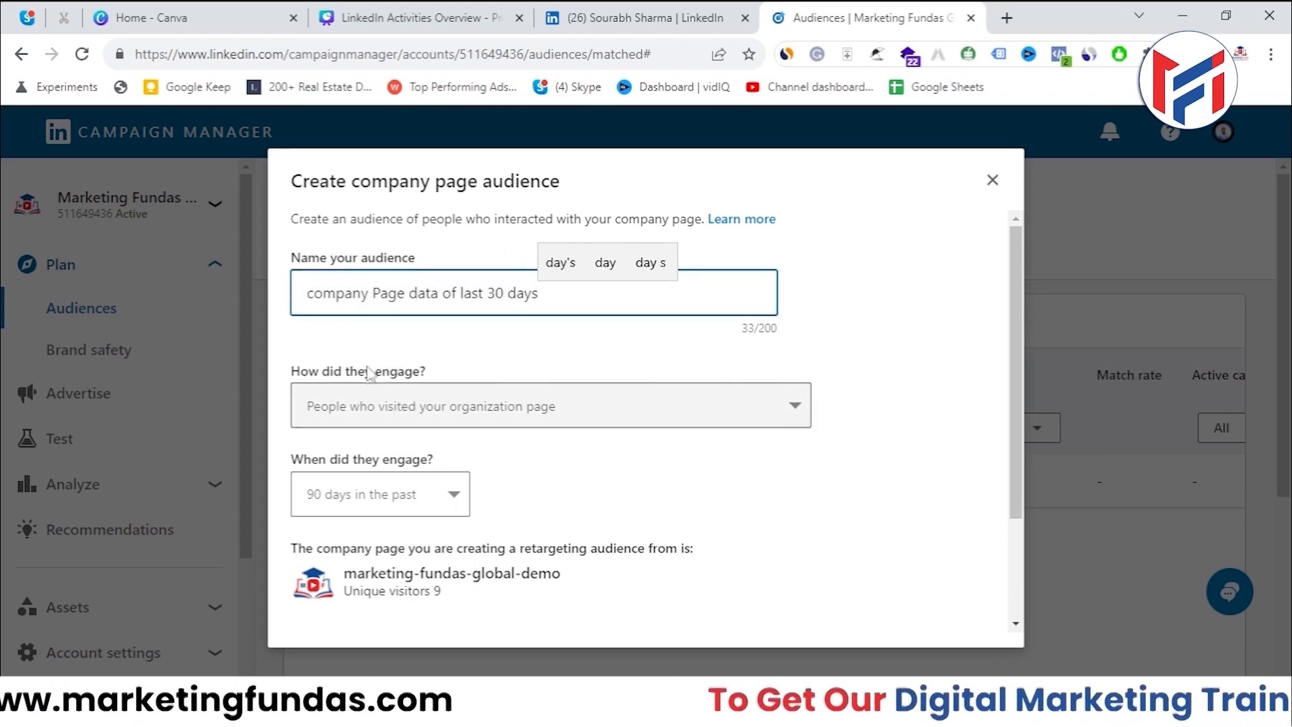
Try the engagement type for call-to-action button clicks in the LinkedIn Page header, and switch back to People who visited your organization page.
{"action": "left_click", "coordinate": [469, 403]}
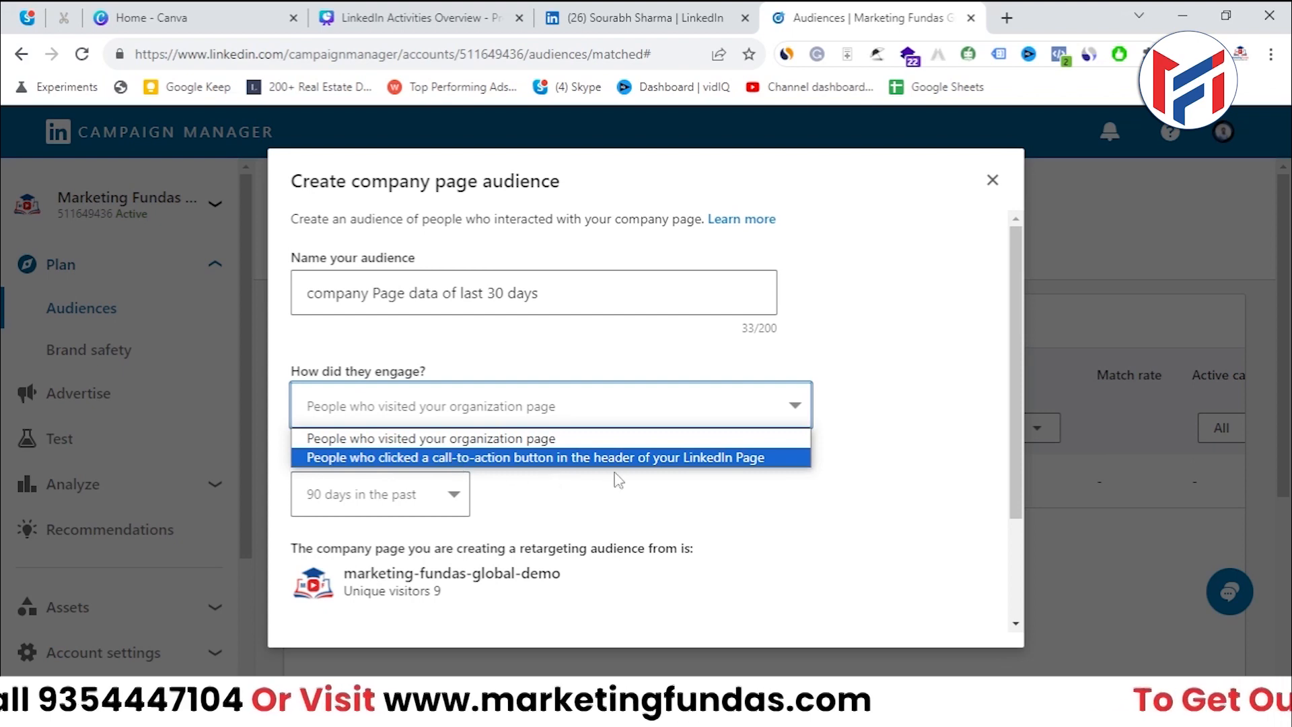
{"action": "left_click", "coordinate": [696, 462]}
{"action": "left_click", "coordinate": [591, 422]}
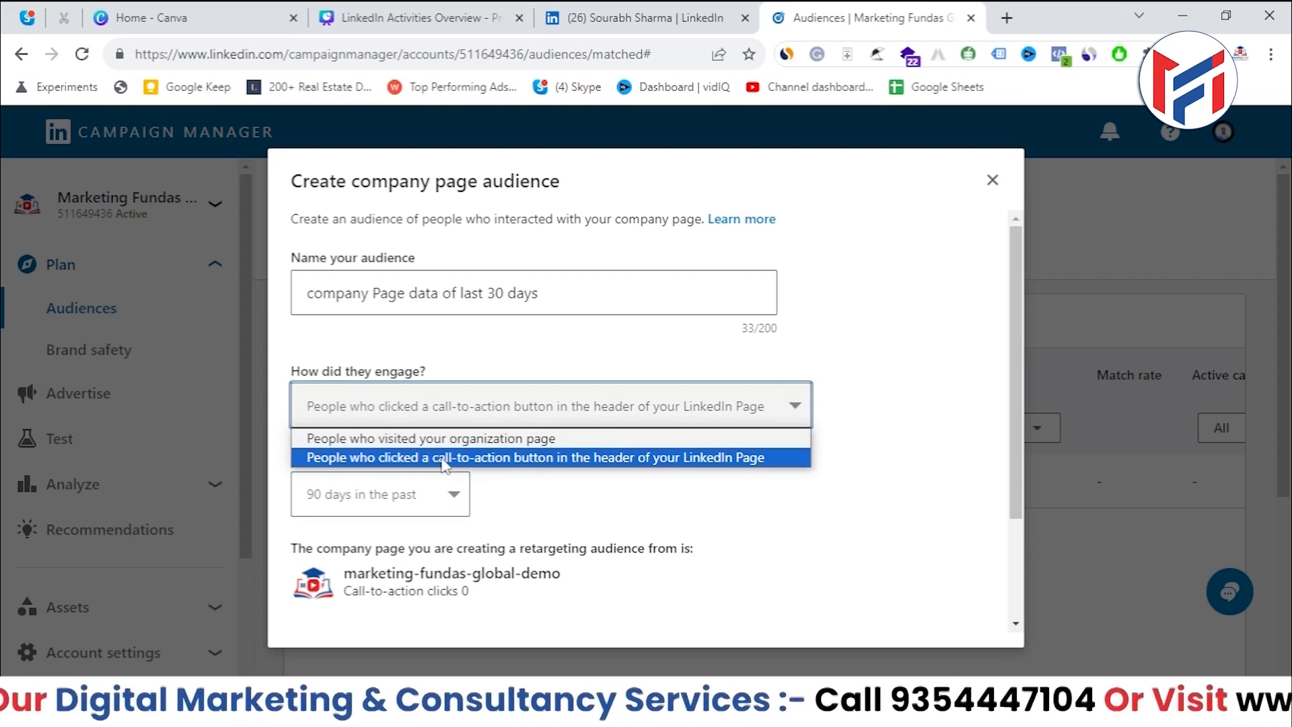
{"action": "left_click", "coordinate": [472, 439]}
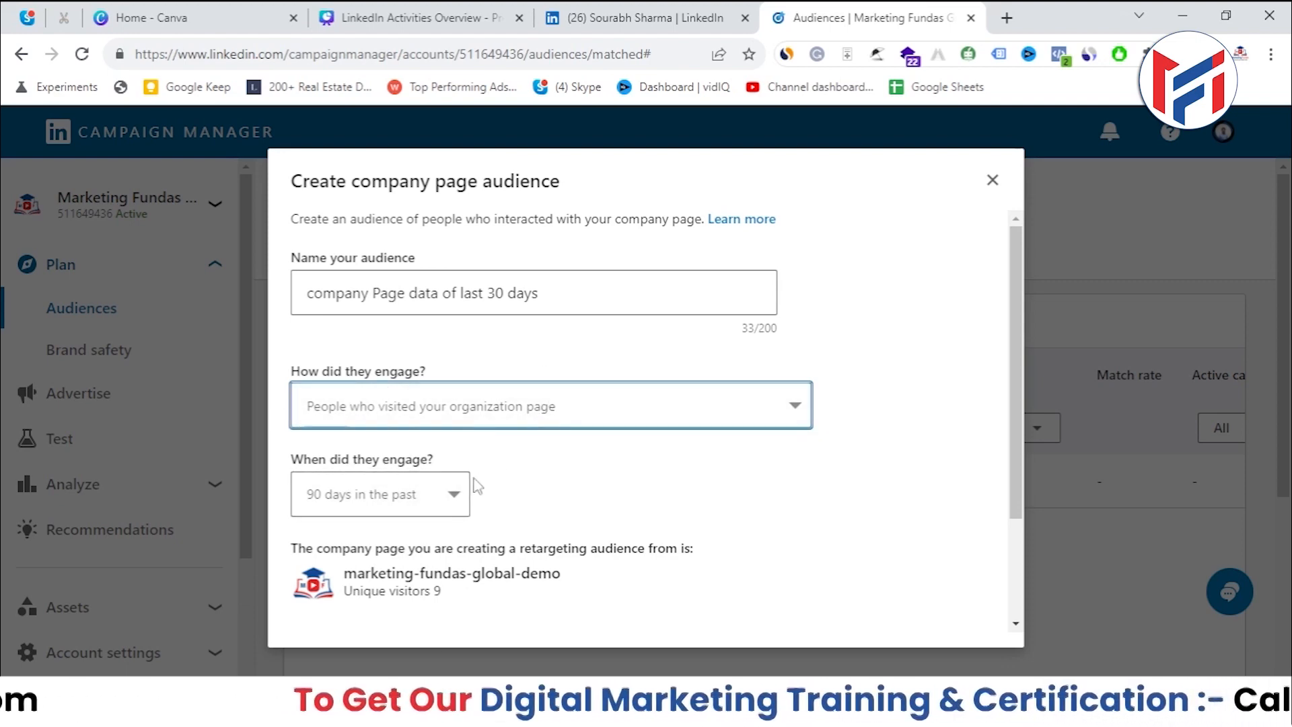
Try 365 days in the past as the engagement period, and settle on 30 days in the past.
{"action": "left_click", "coordinate": [434, 501]}
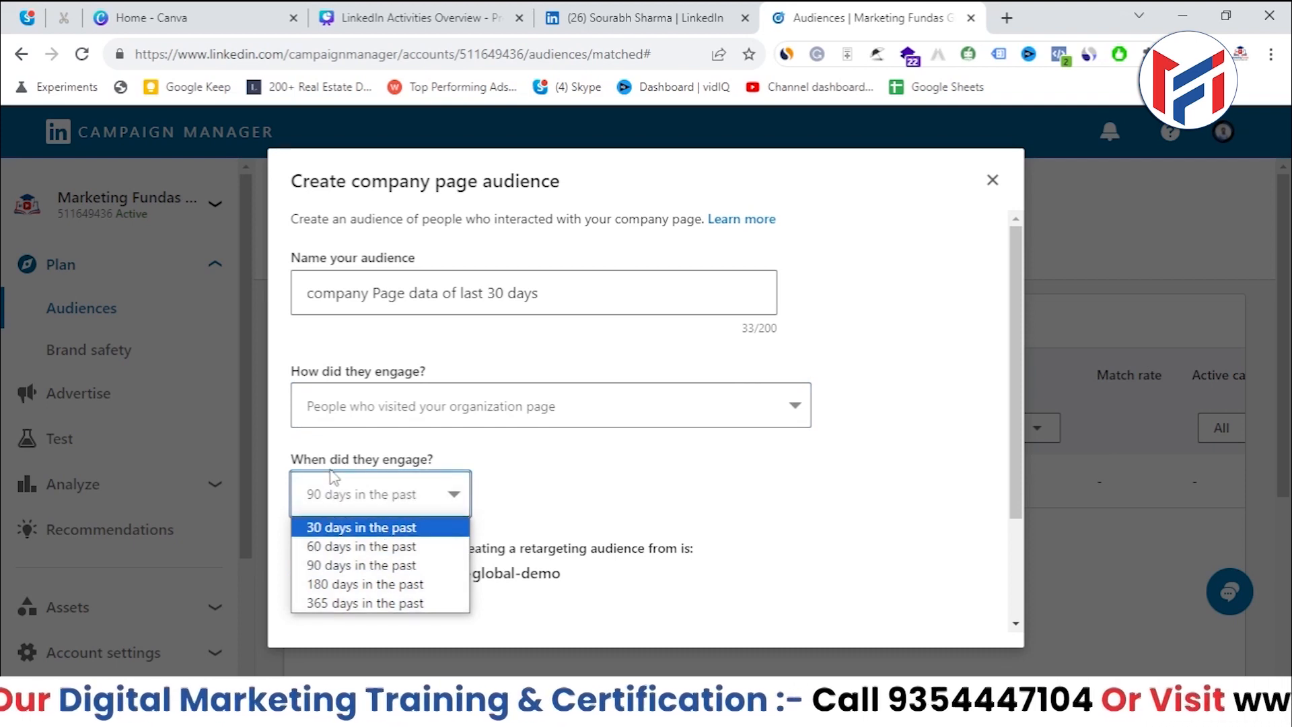
{"action": "left_click", "coordinate": [355, 528]}
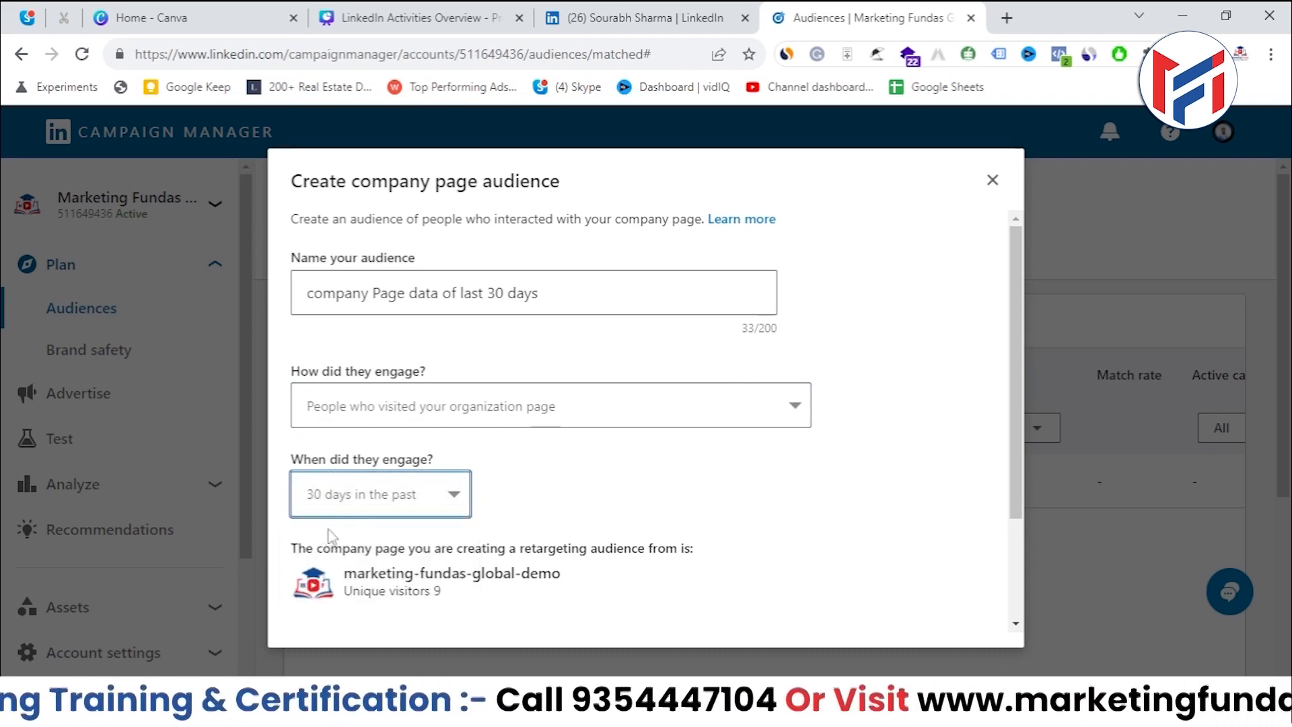
{"action": "left_click", "coordinate": [381, 512]}
{"action": "left_click", "coordinate": [394, 596]}
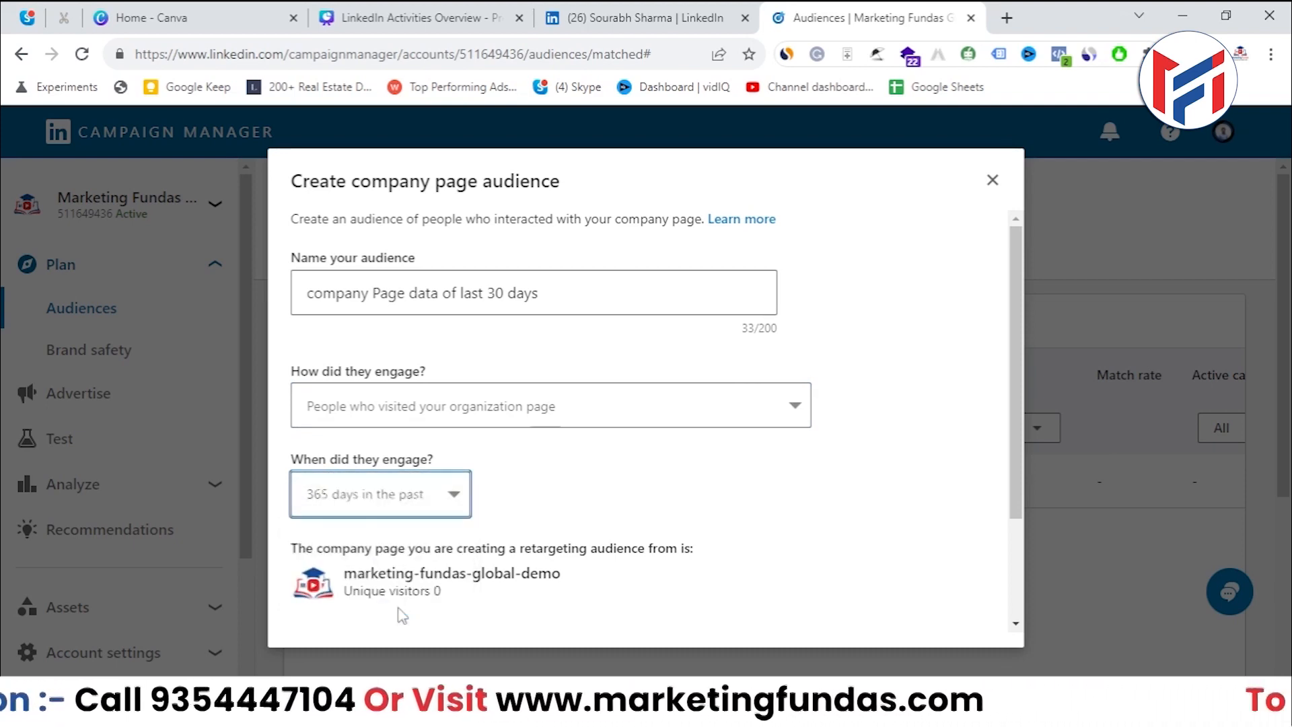
{"action": "left_click", "coordinate": [428, 501]}
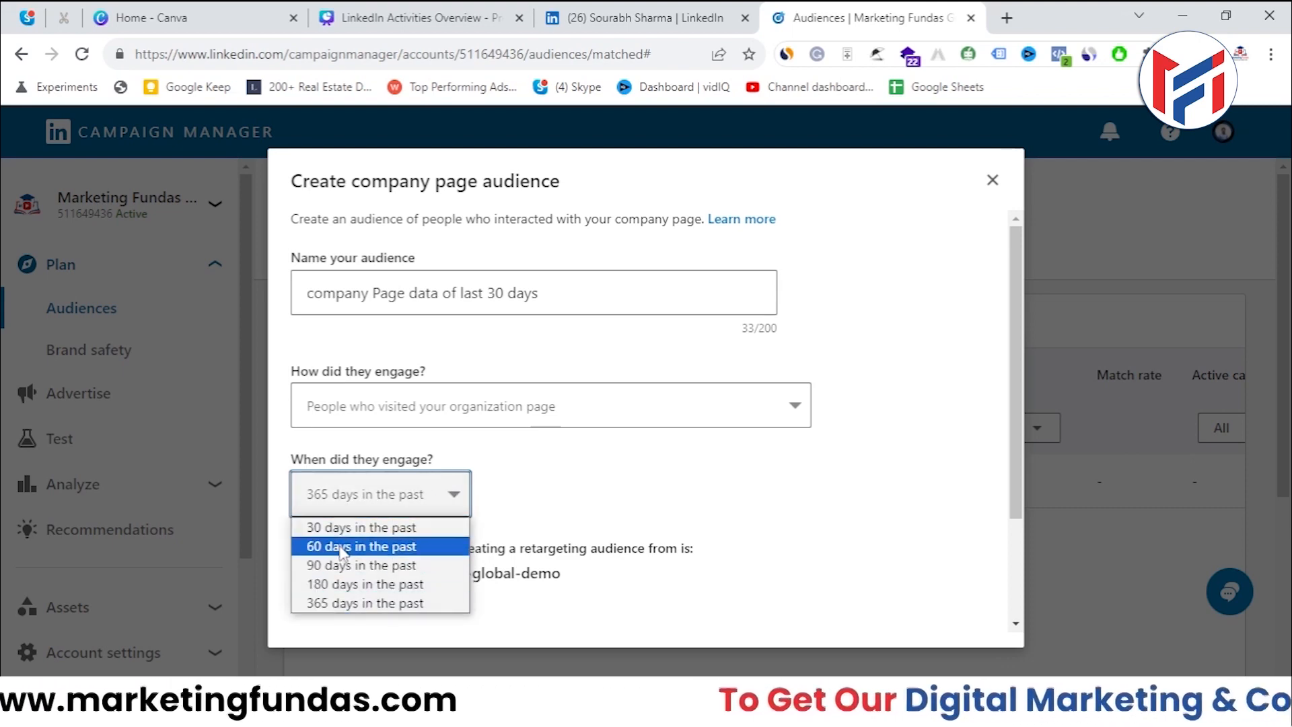
{"action": "left_click", "coordinate": [343, 526]}
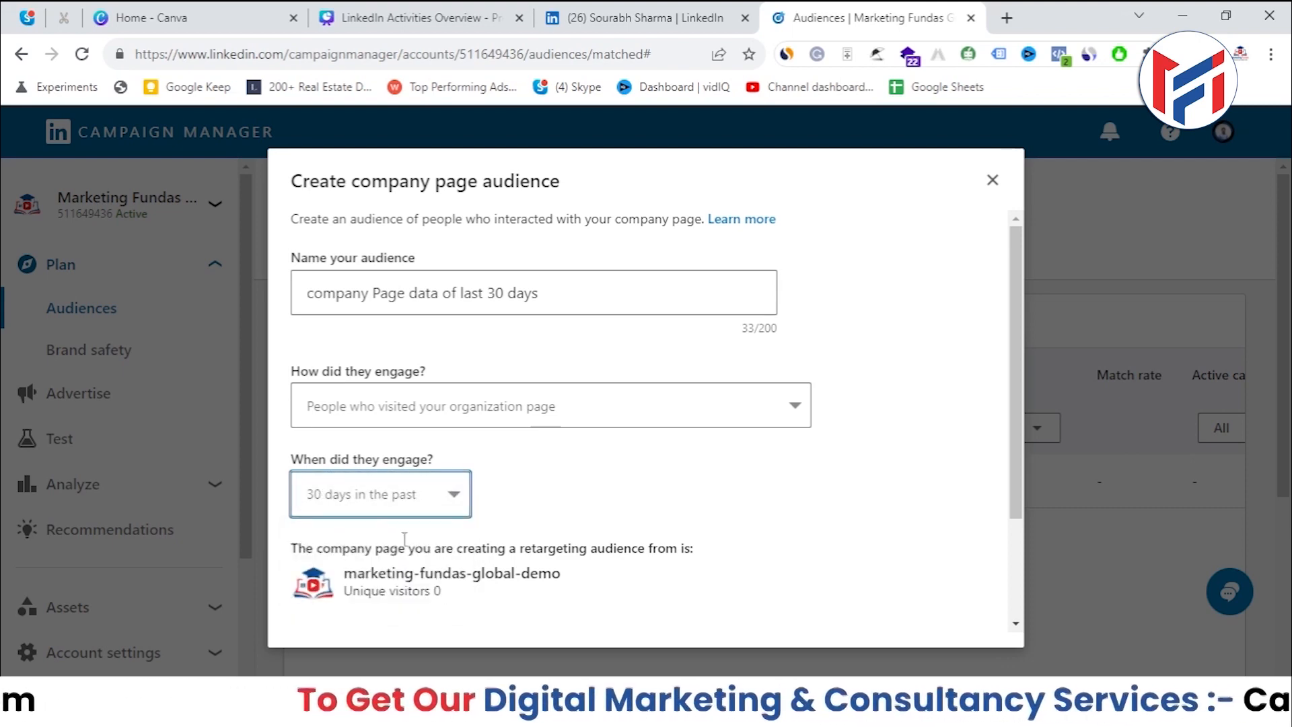
Agree to the terms, create the company page audience and dismiss the success notification.
{"action": "scroll", "coordinate": [527, 535], "scroll_direction": "down", "scroll_amount": 3}
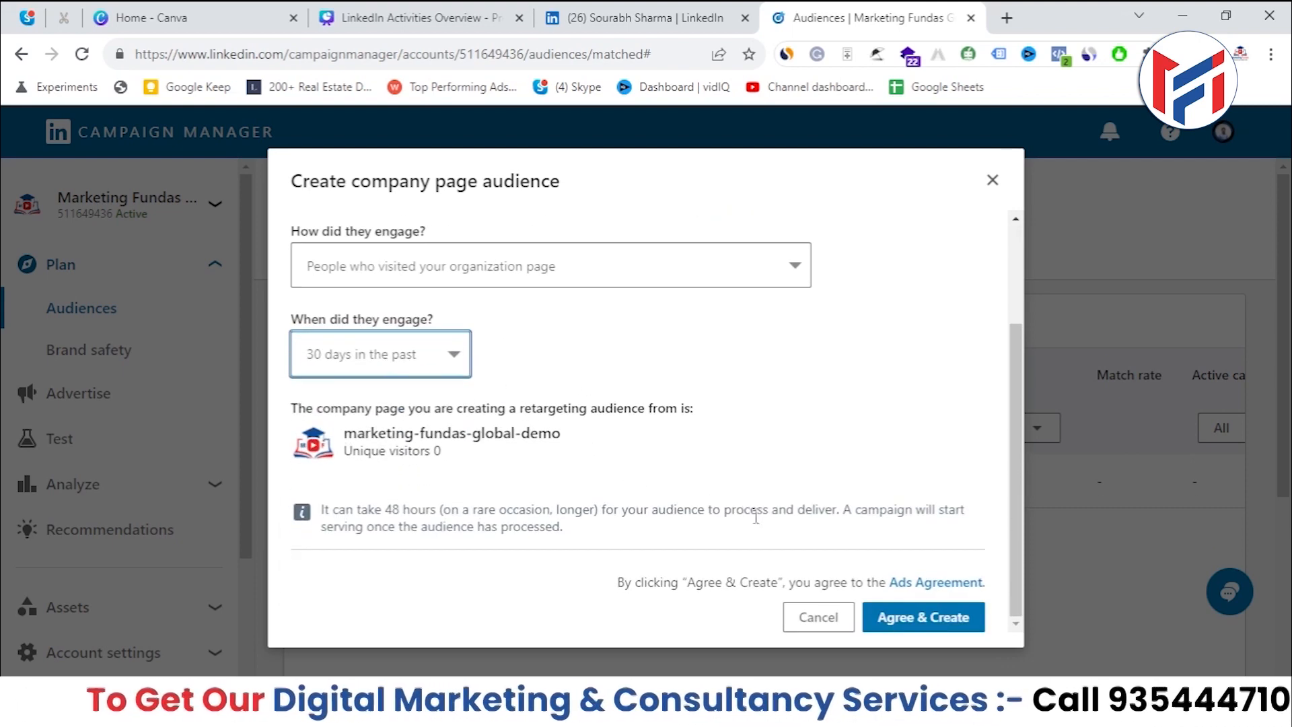
{"action": "left_click", "coordinate": [908, 624]}
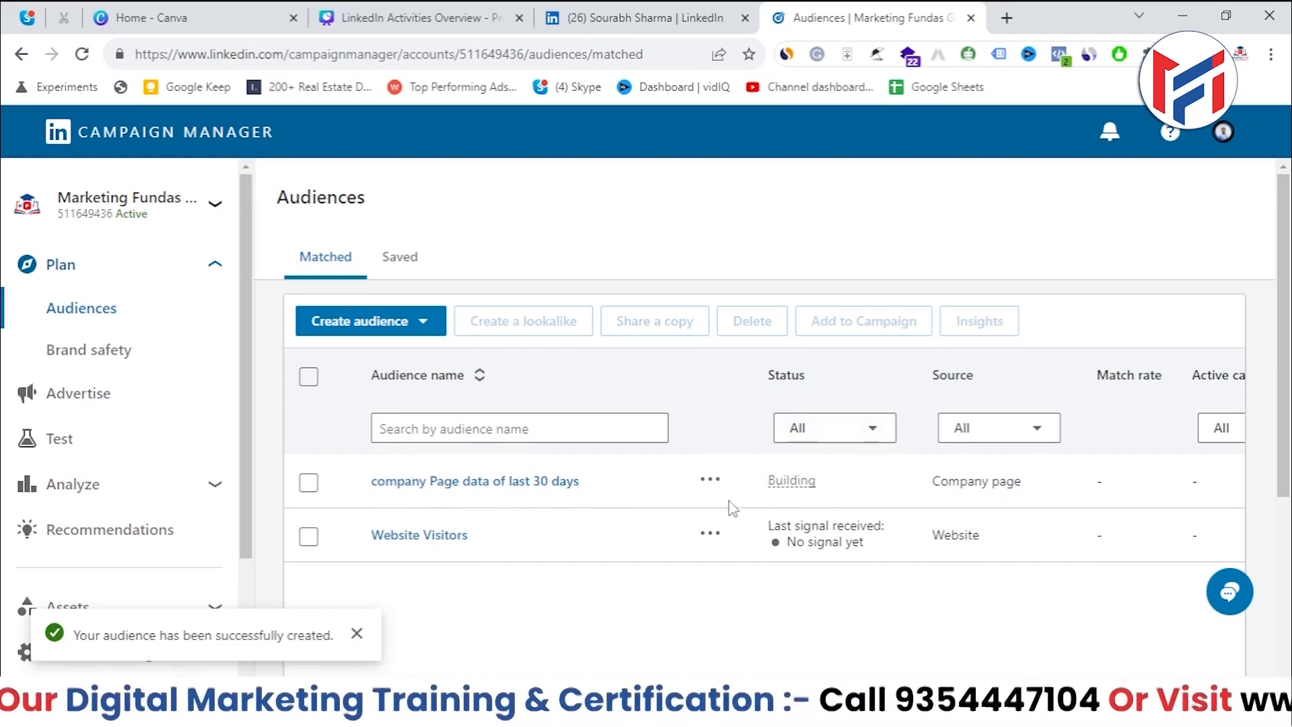
{"action": "left_click", "coordinate": [356, 633]}
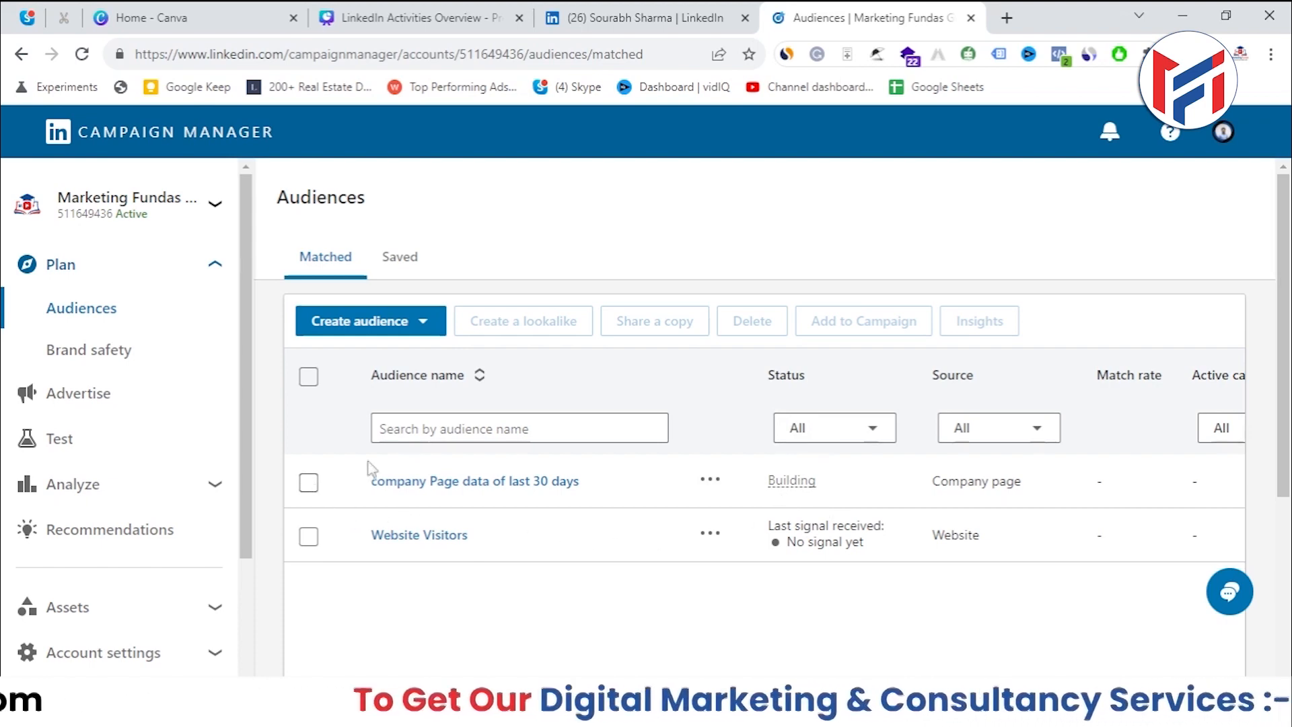
Start creating a matched audience that retargets by Lead gen form, and examine its name and engagement fields.
{"action": "left_click", "coordinate": [378, 321]}
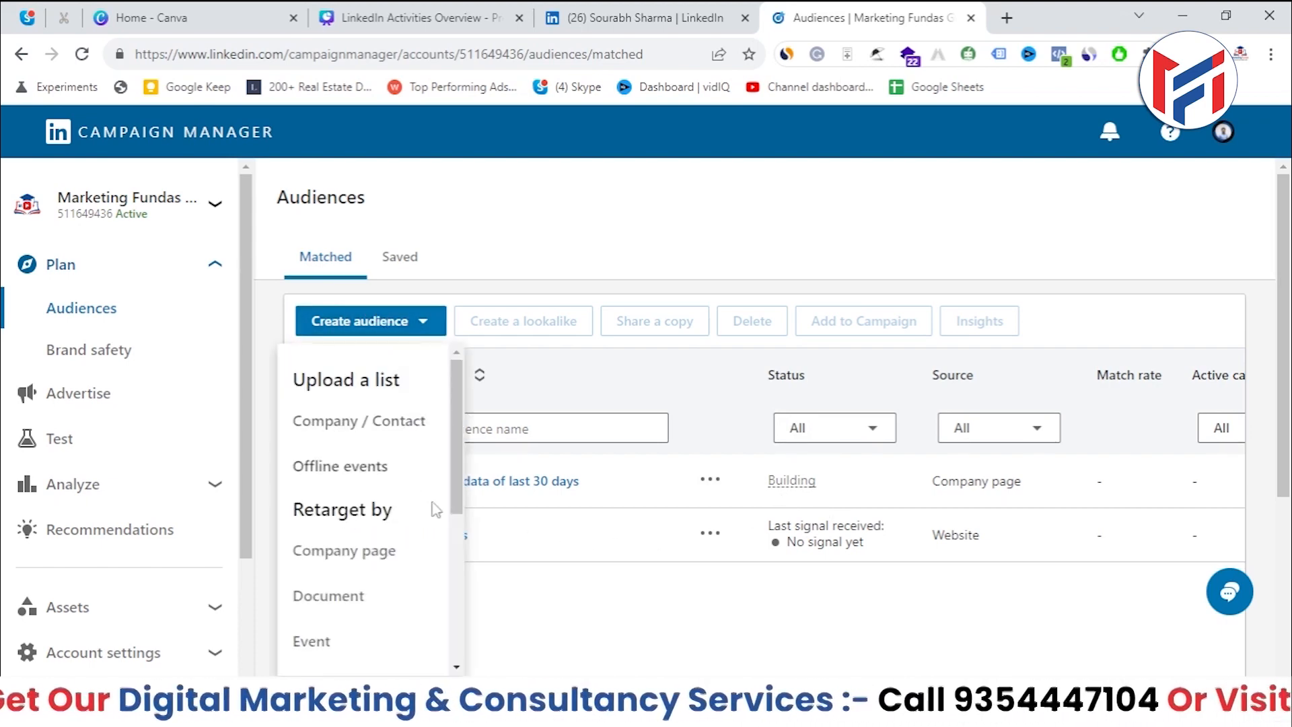
{"action": "scroll", "coordinate": [414, 518], "scroll_direction": "down", "scroll_amount": 2}
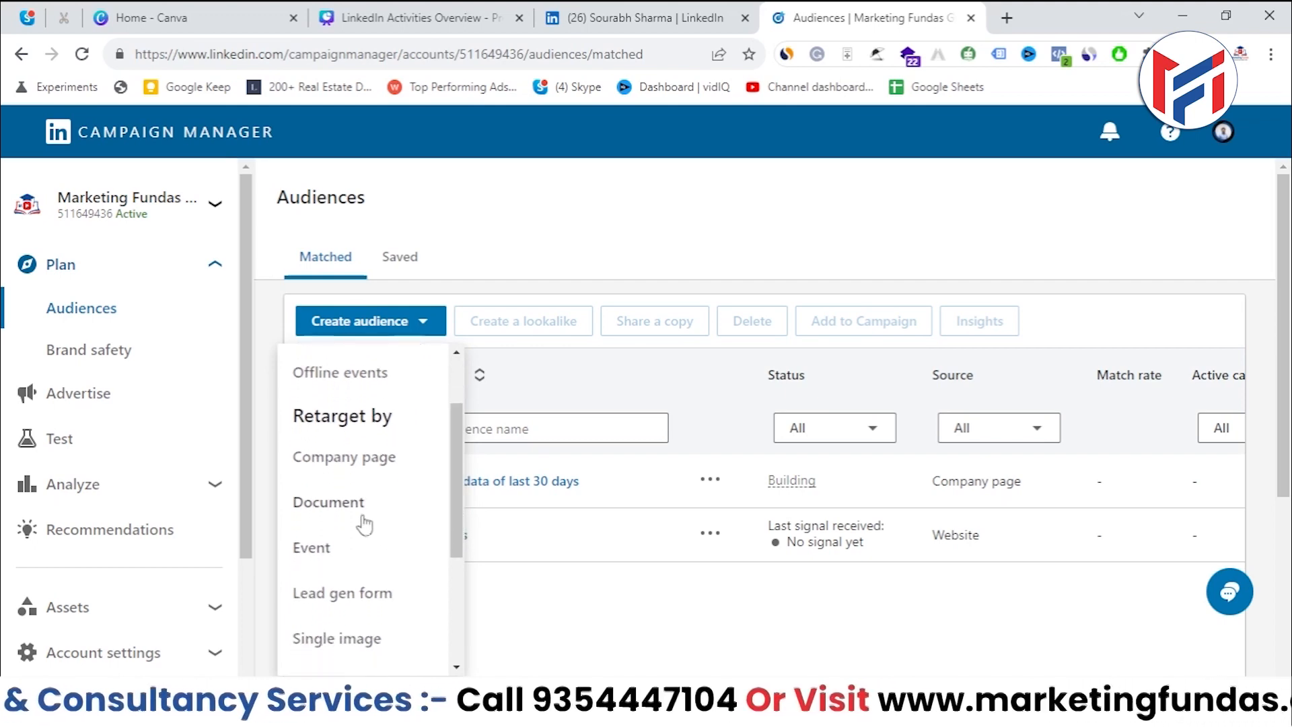
{"action": "left_click", "coordinate": [350, 593]}
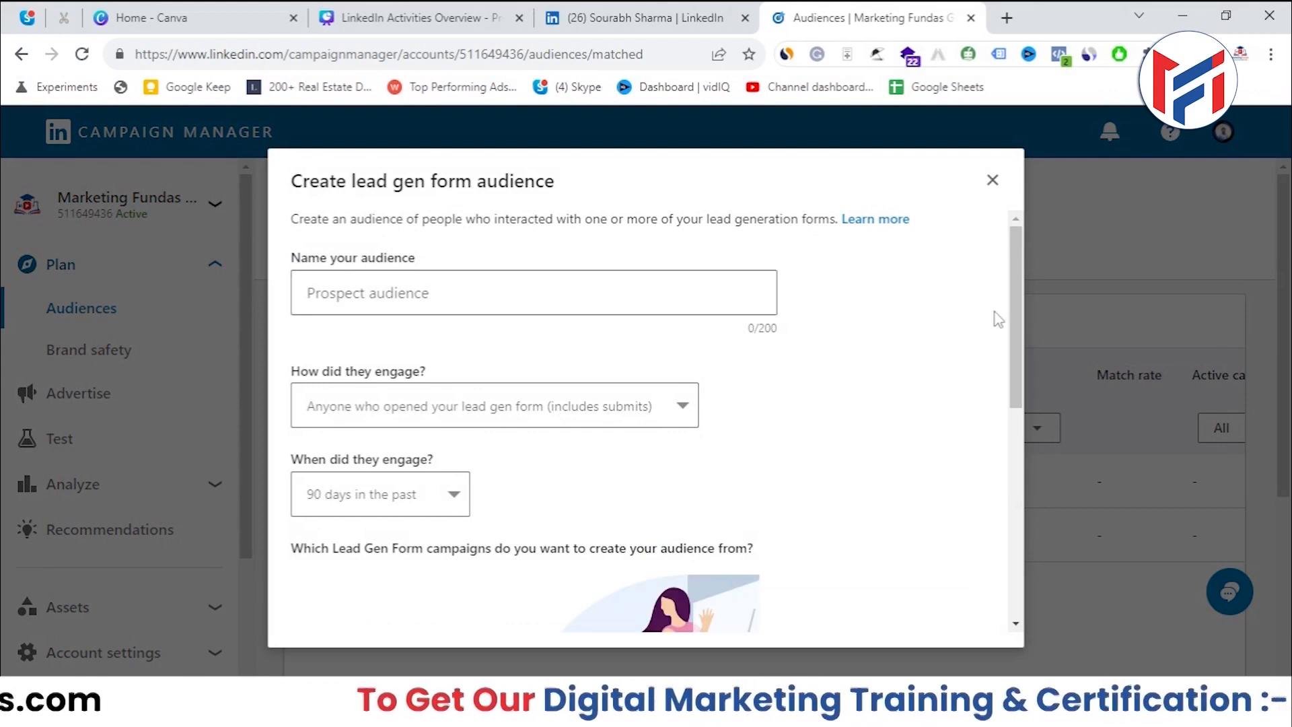
{"action": "left_click_drag", "start_coordinate": [1010, 321], "coordinate": [946, 305]}
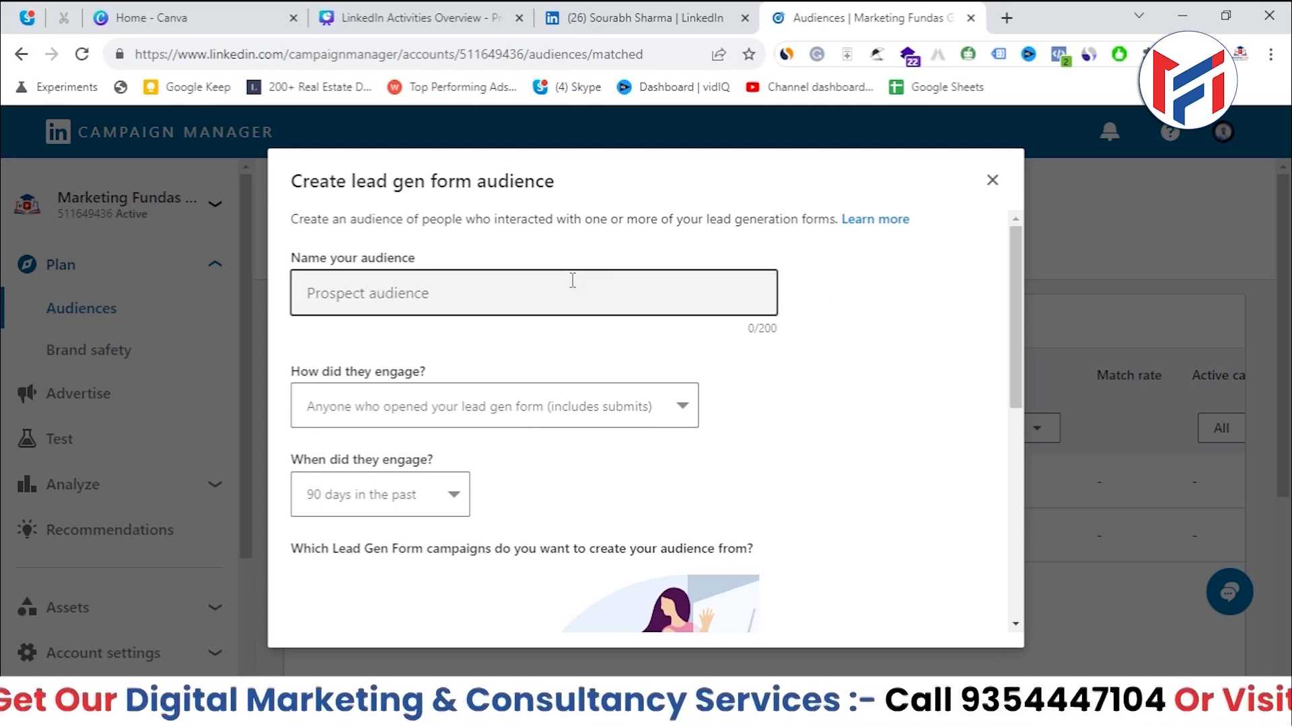
{"action": "left_click_drag", "start_coordinate": [292, 374], "coordinate": [428, 367]}
{"action": "left_click", "coordinate": [427, 292]}
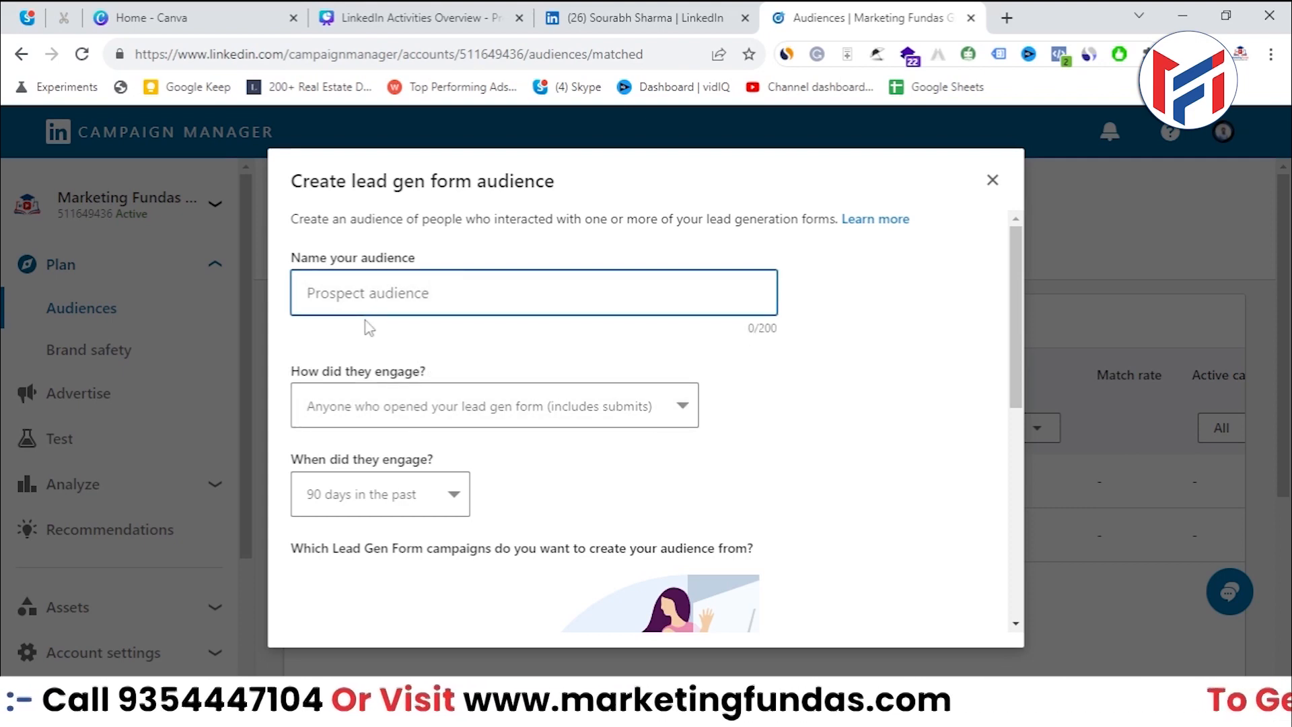
{"action": "triple_click", "coordinate": [312, 373]}
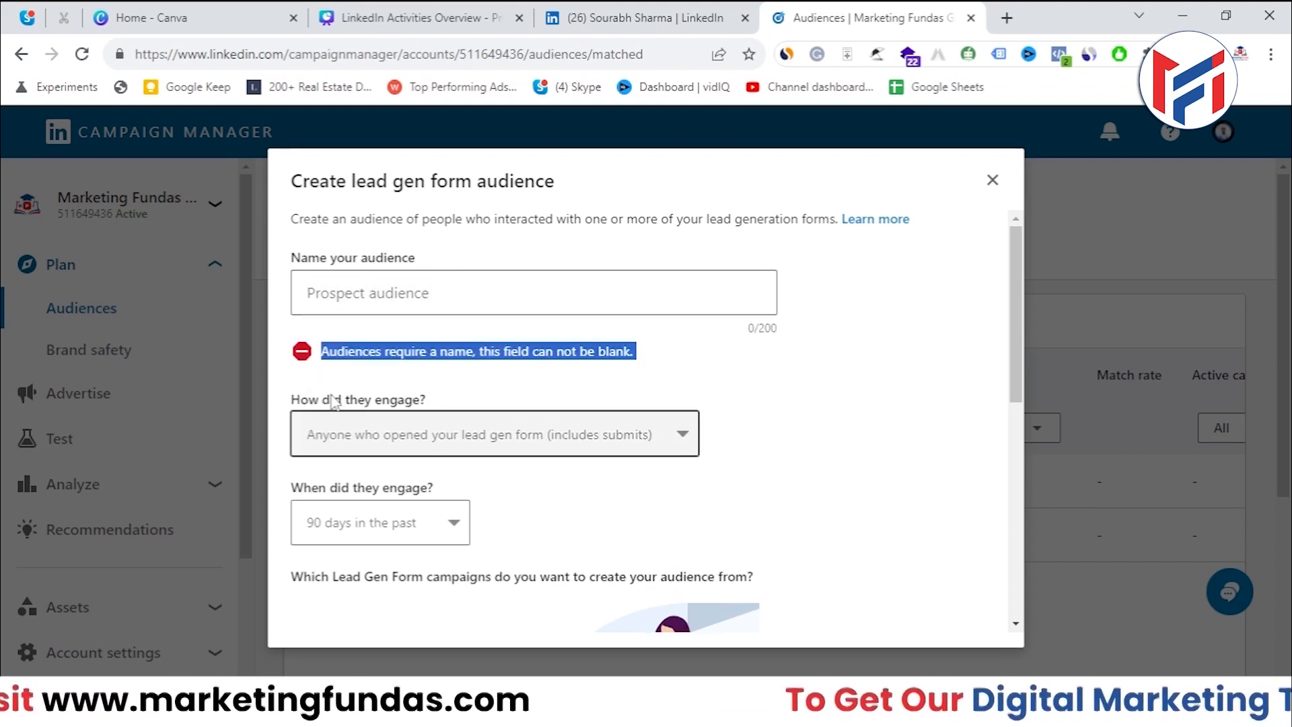
Review the engagement types for the lead gen form audience, keeping Anyone who opened your lead gen form (includes submits).
{"action": "left_click", "coordinate": [515, 461]}
{"action": "left_click", "coordinate": [515, 442]}
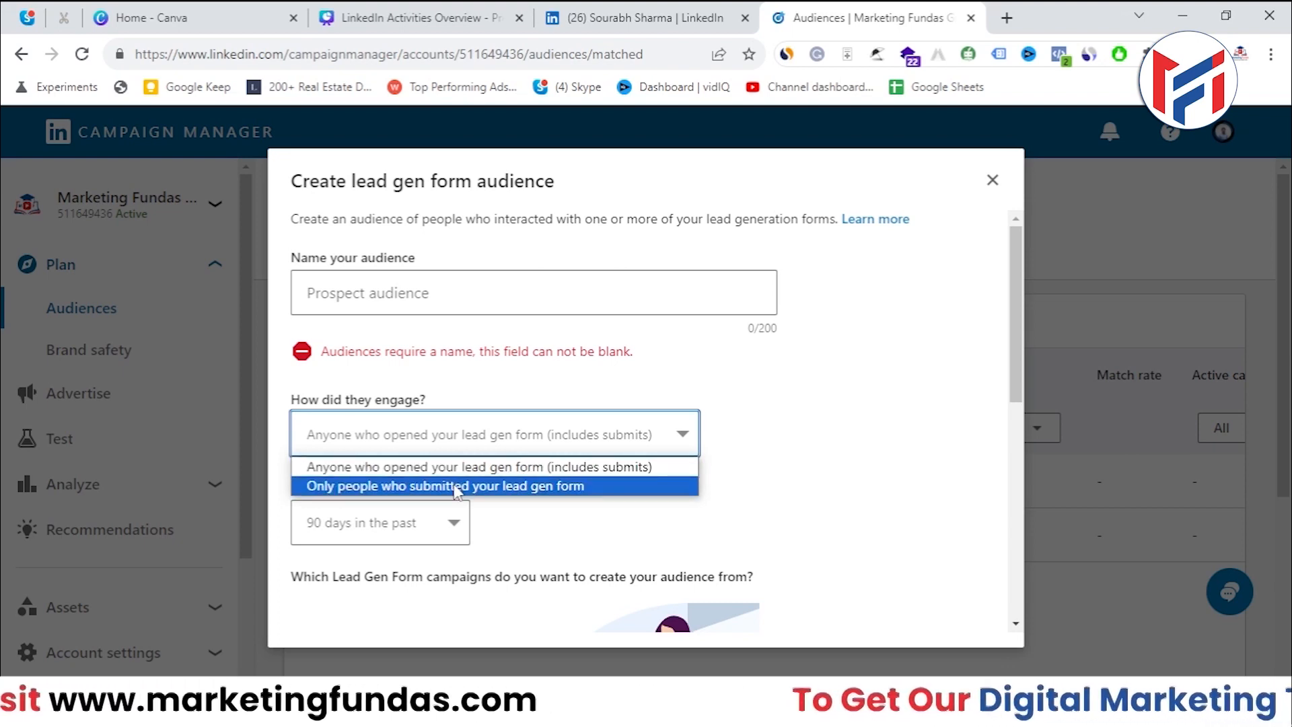
{"action": "left_click", "coordinate": [533, 469]}
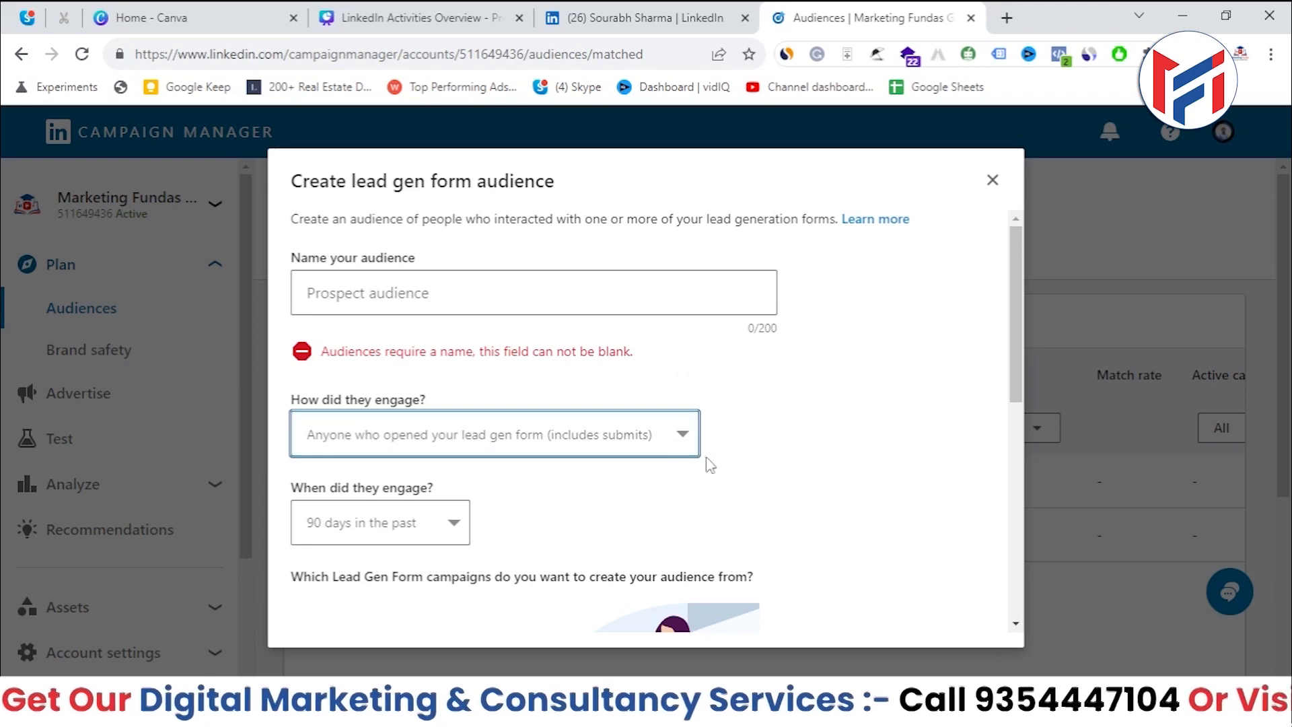
Review the engagement periods and source campaign section, and close the lead gen form audience without creating it.
{"action": "left_click", "coordinate": [447, 538]}
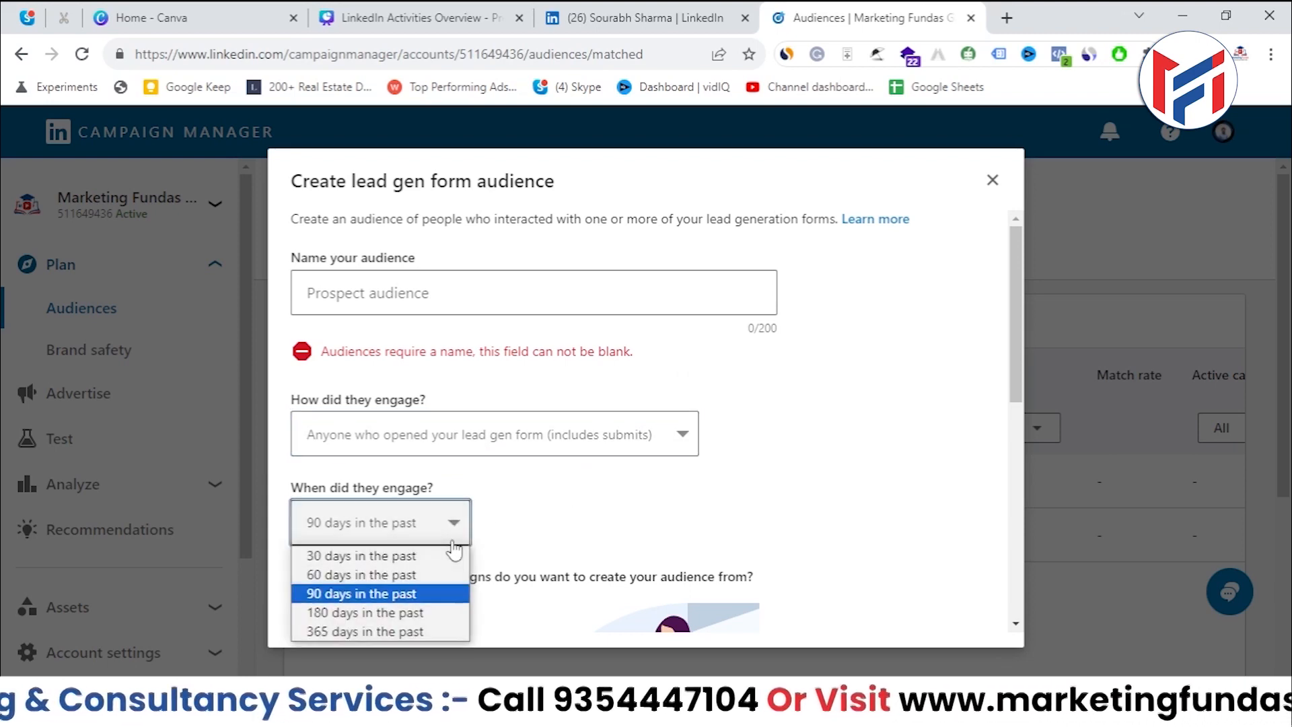
{"action": "left_click", "coordinate": [377, 594]}
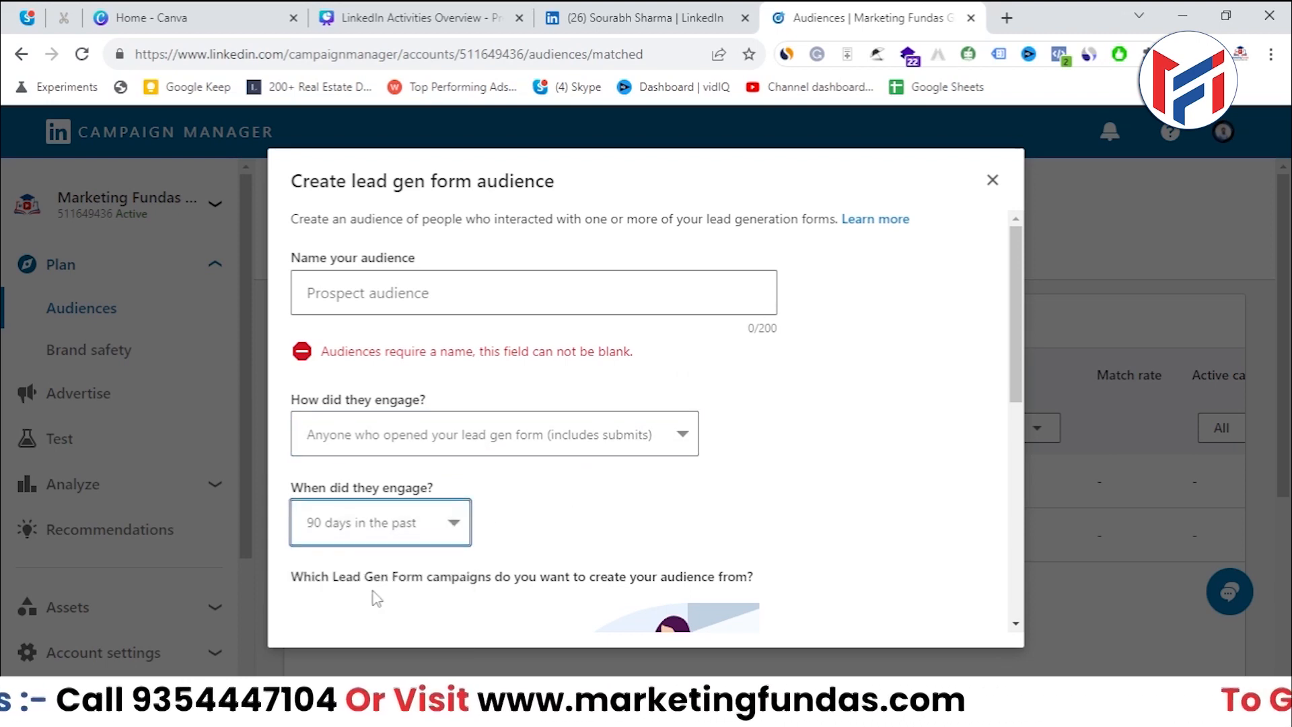
{"action": "scroll", "coordinate": [377, 598], "scroll_direction": "down", "scroll_amount": 7}
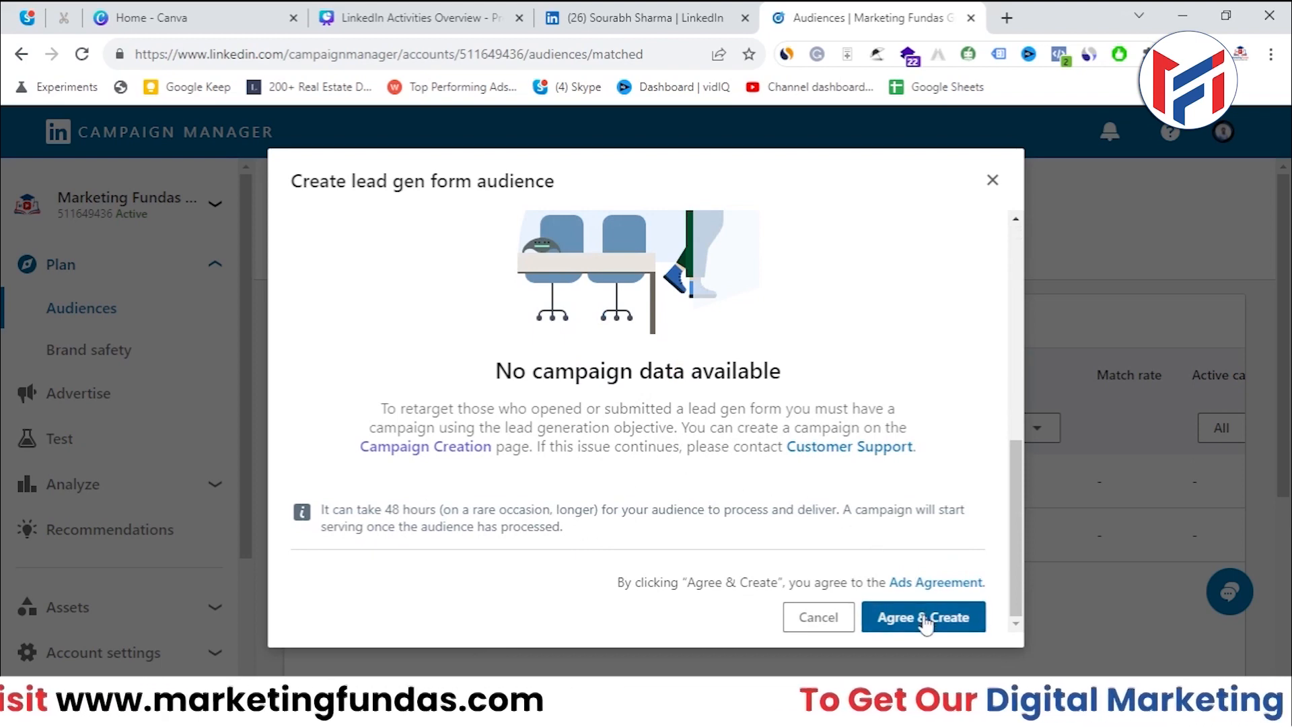
{"action": "left_click", "coordinate": [992, 192]}
Start creating a matched audience that retargets by Website.
{"action": "left_click", "coordinate": [391, 338]}
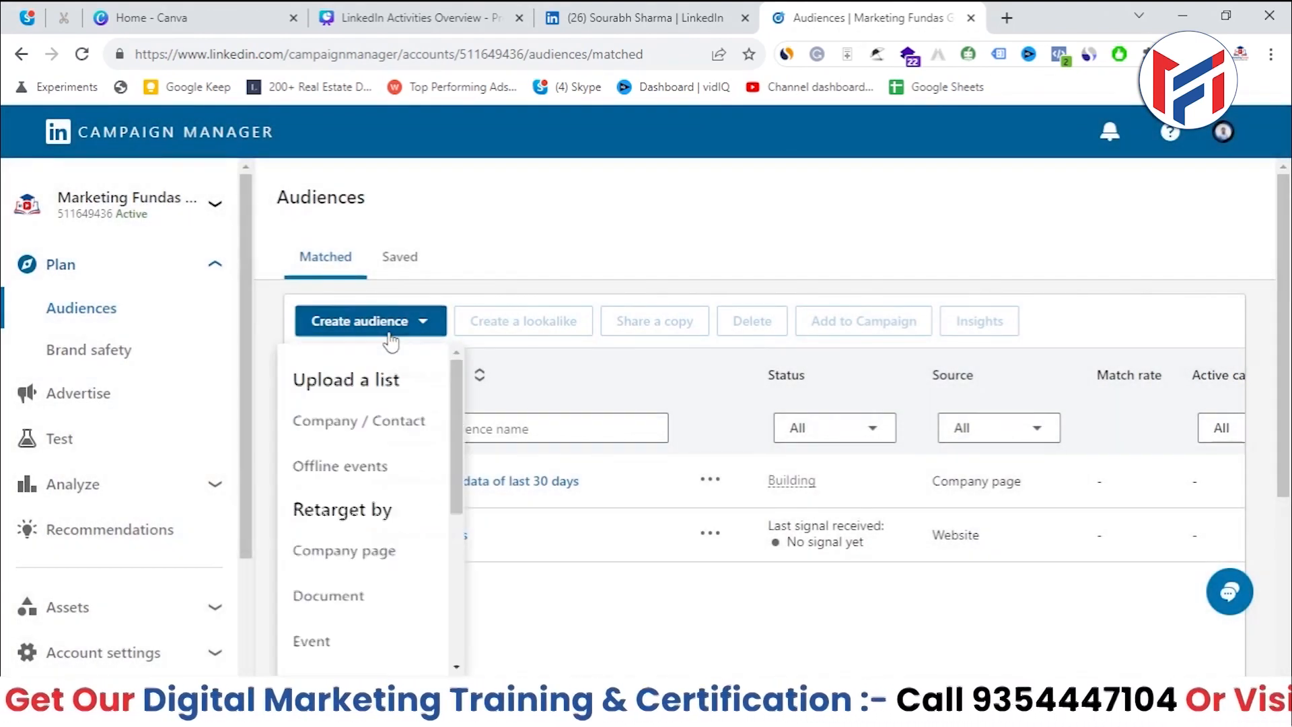
{"action": "scroll", "coordinate": [411, 521], "scroll_direction": "down", "scroll_amount": 3}
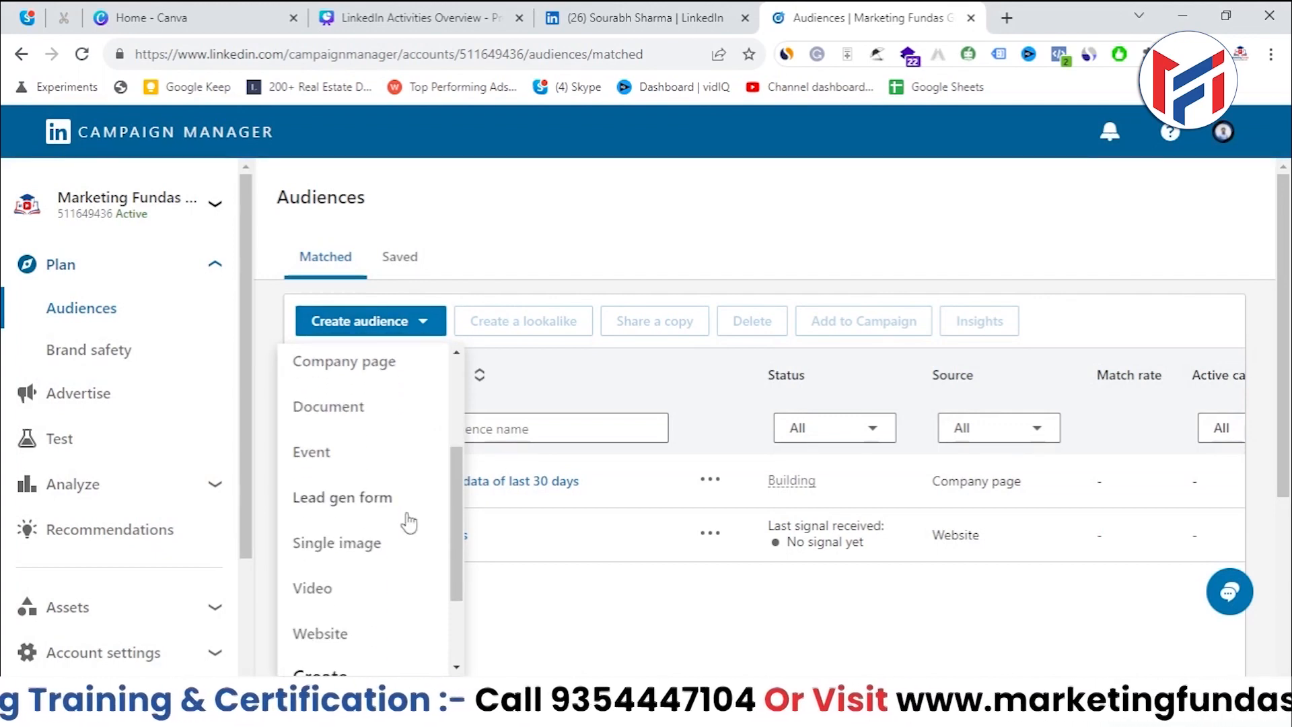
{"action": "scroll", "coordinate": [405, 522], "scroll_direction": "down", "scroll_amount": 2}
{"action": "scroll", "coordinate": [406, 522], "scroll_direction": "up", "scroll_amount": 3}
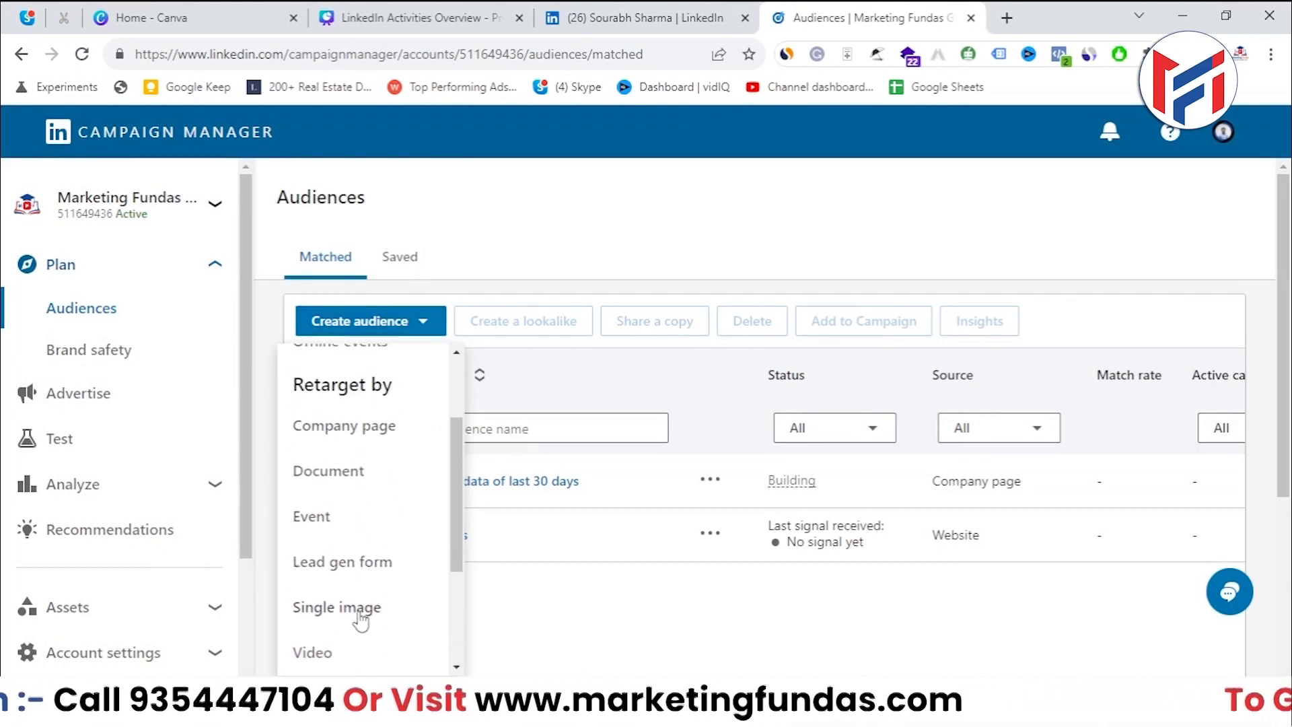
{"action": "scroll", "coordinate": [362, 620], "scroll_direction": "down", "scroll_amount": 3}
{"action": "scroll", "coordinate": [362, 621], "scroll_direction": "up", "scroll_amount": 3}
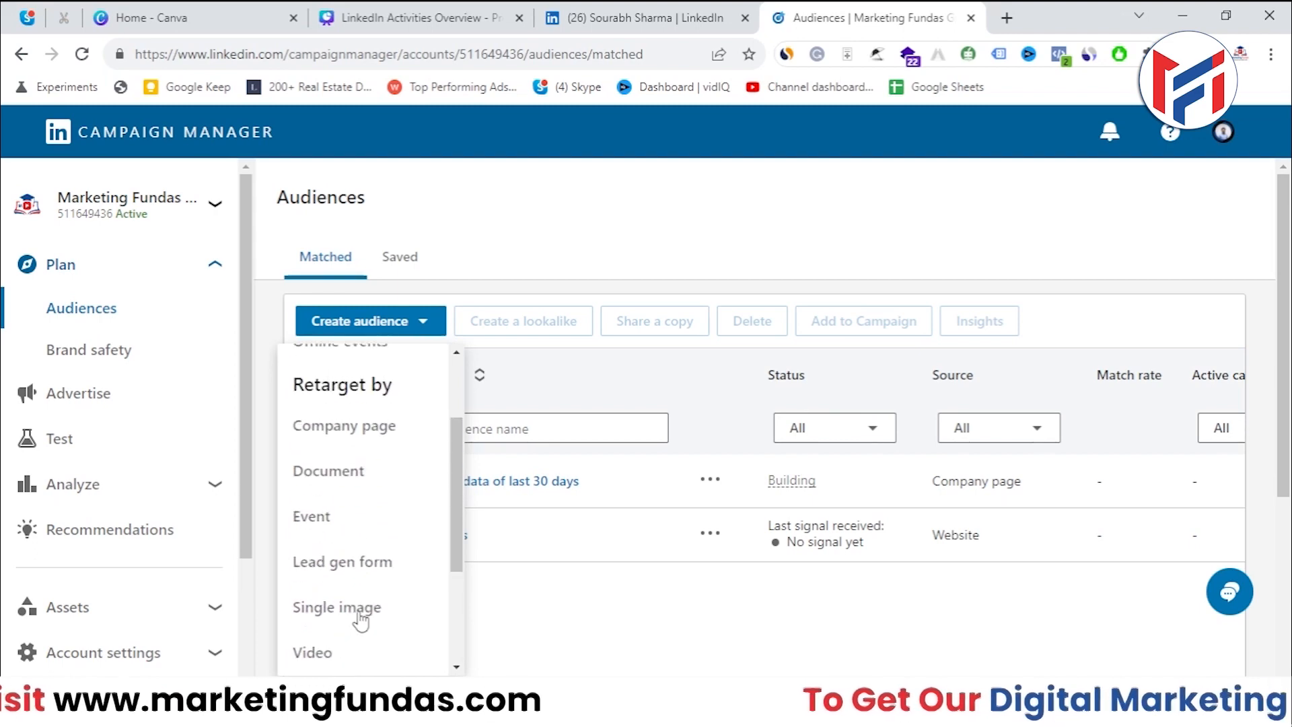
{"action": "scroll", "coordinate": [378, 491], "scroll_direction": "down", "scroll_amount": 1}
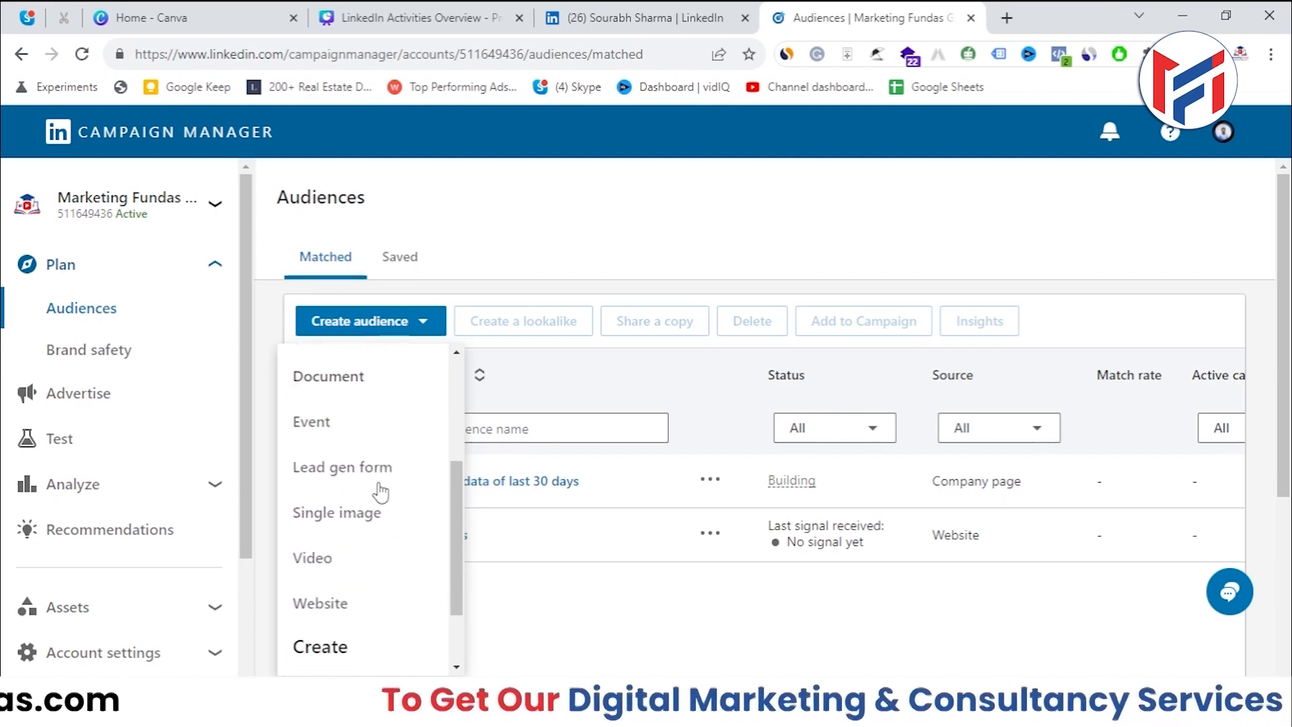
{"action": "left_click", "coordinate": [328, 611]}
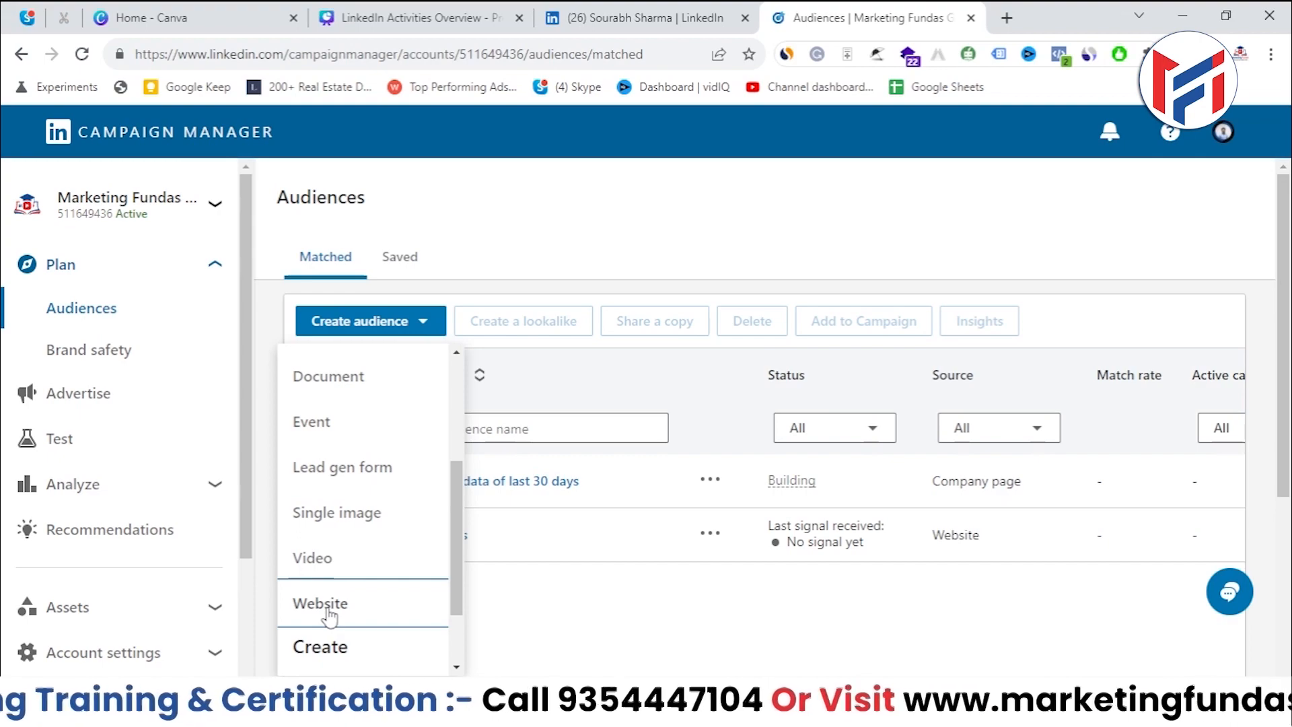
{"action": "left_click", "coordinate": [328, 606]}
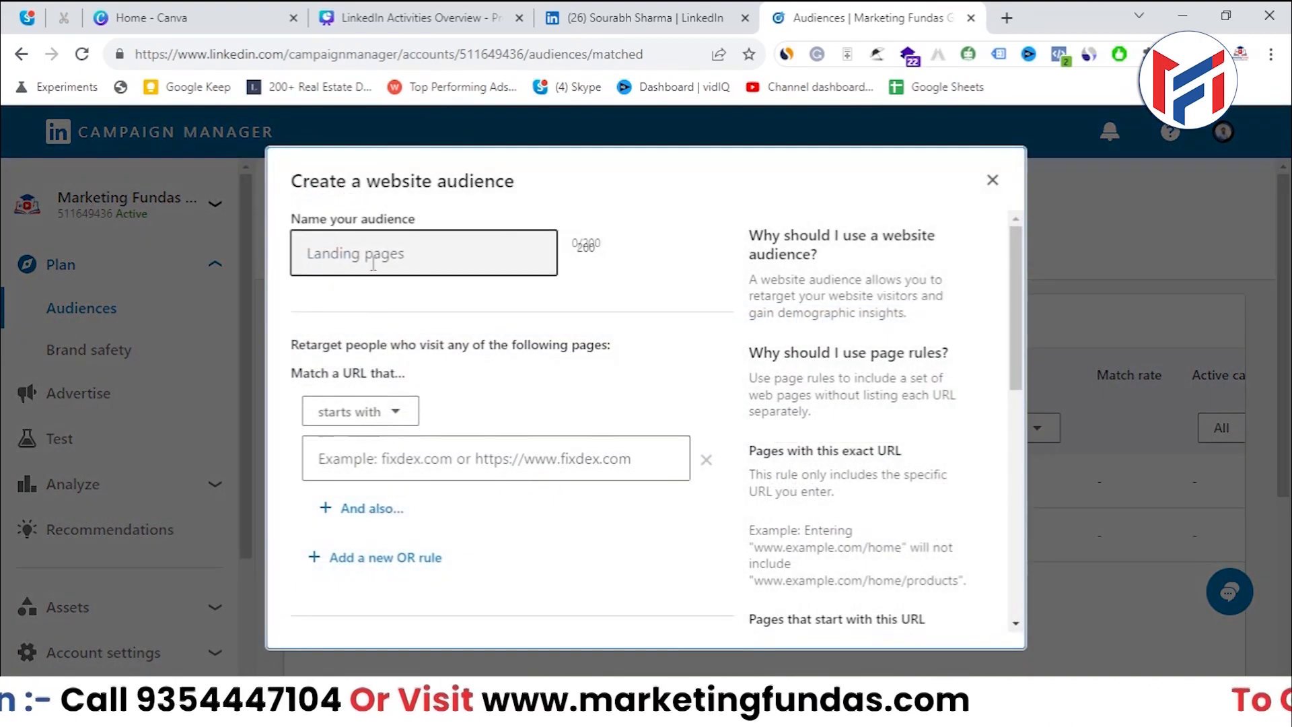
Examine the website audience form's name field, URL match rule and page rule guidance.
{"action": "scroll", "coordinate": [444, 262], "scroll_direction": "down", "scroll_amount": 4}
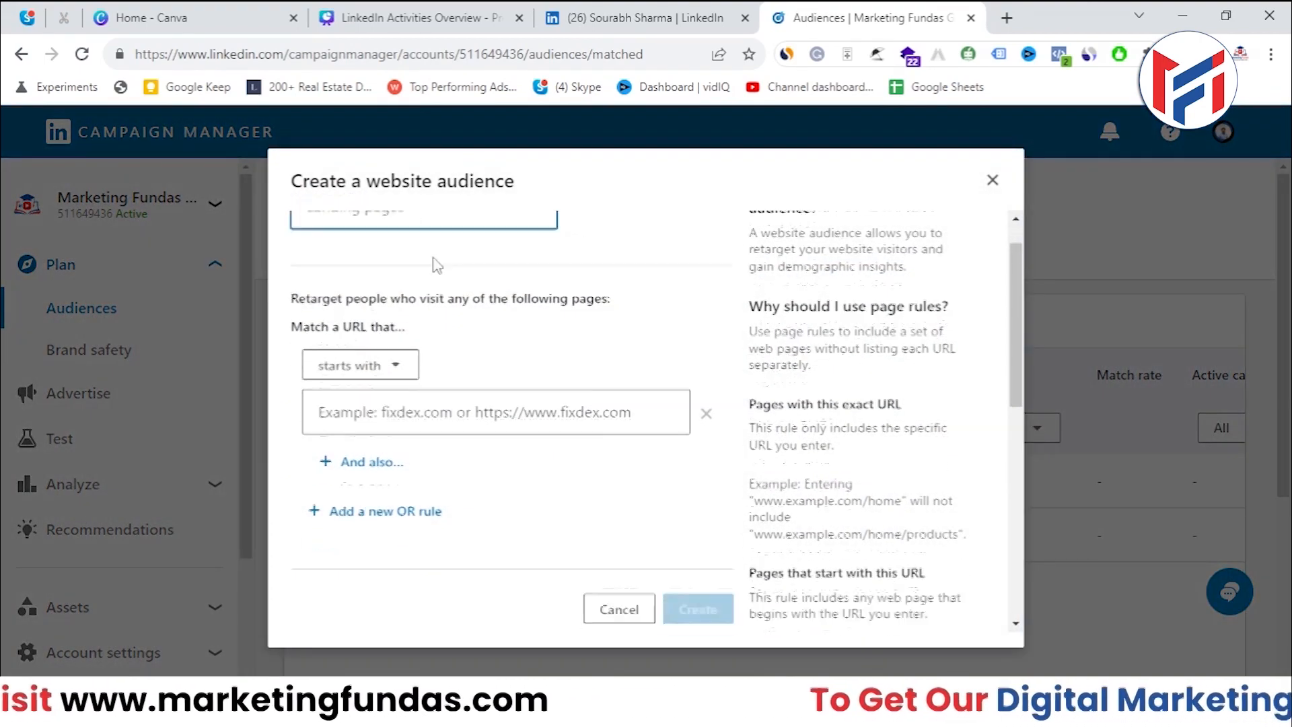
{"action": "scroll", "coordinate": [464, 283], "scroll_direction": "up", "scroll_amount": 4}
{"action": "type", "text": "*"}
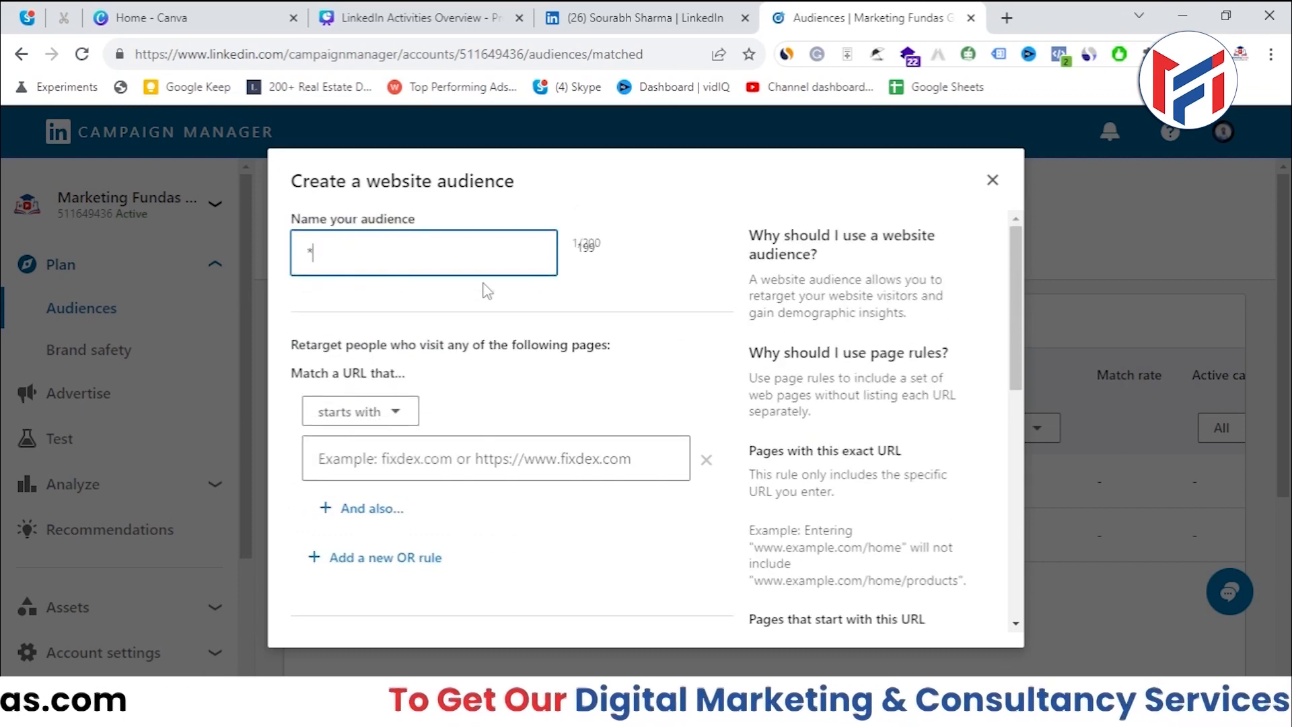
{"action": "key", "text": "BackSpace"}
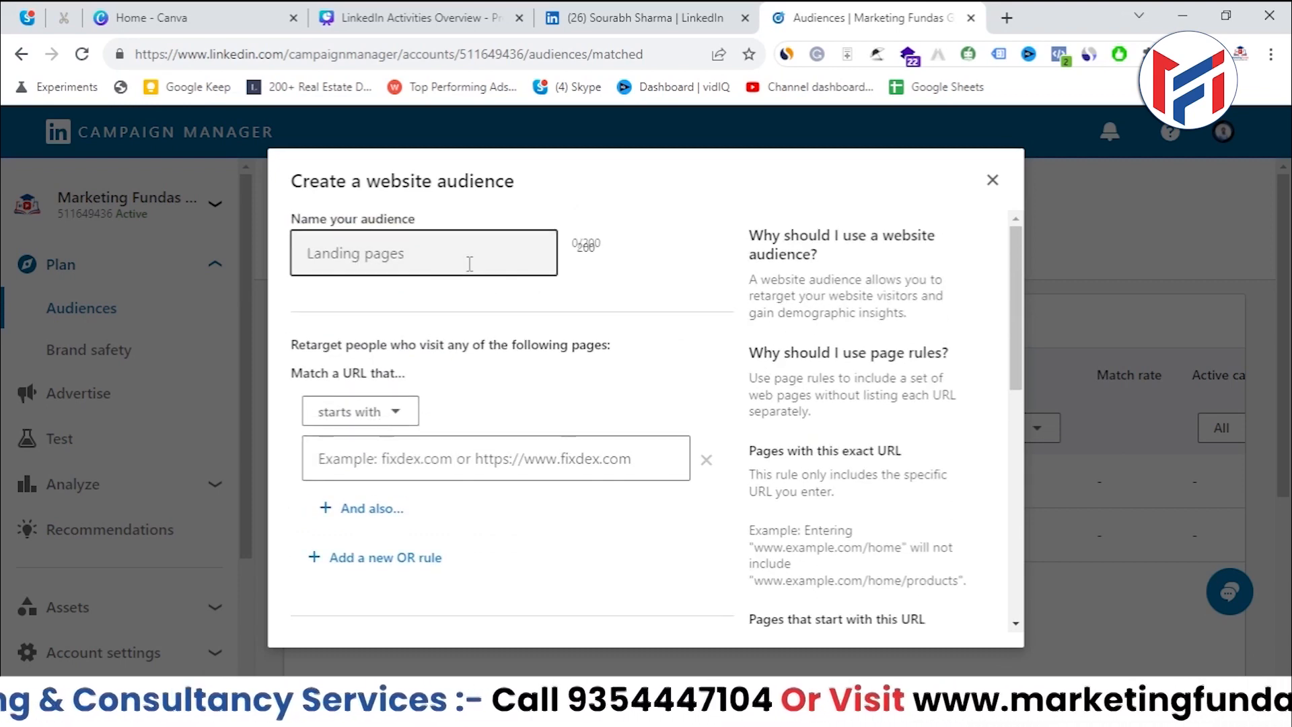
{"action": "scroll", "coordinate": [546, 255], "scroll_direction": "down", "scroll_amount": 3}
{"action": "scroll", "coordinate": [447, 256], "scroll_direction": "up", "scroll_amount": 3}
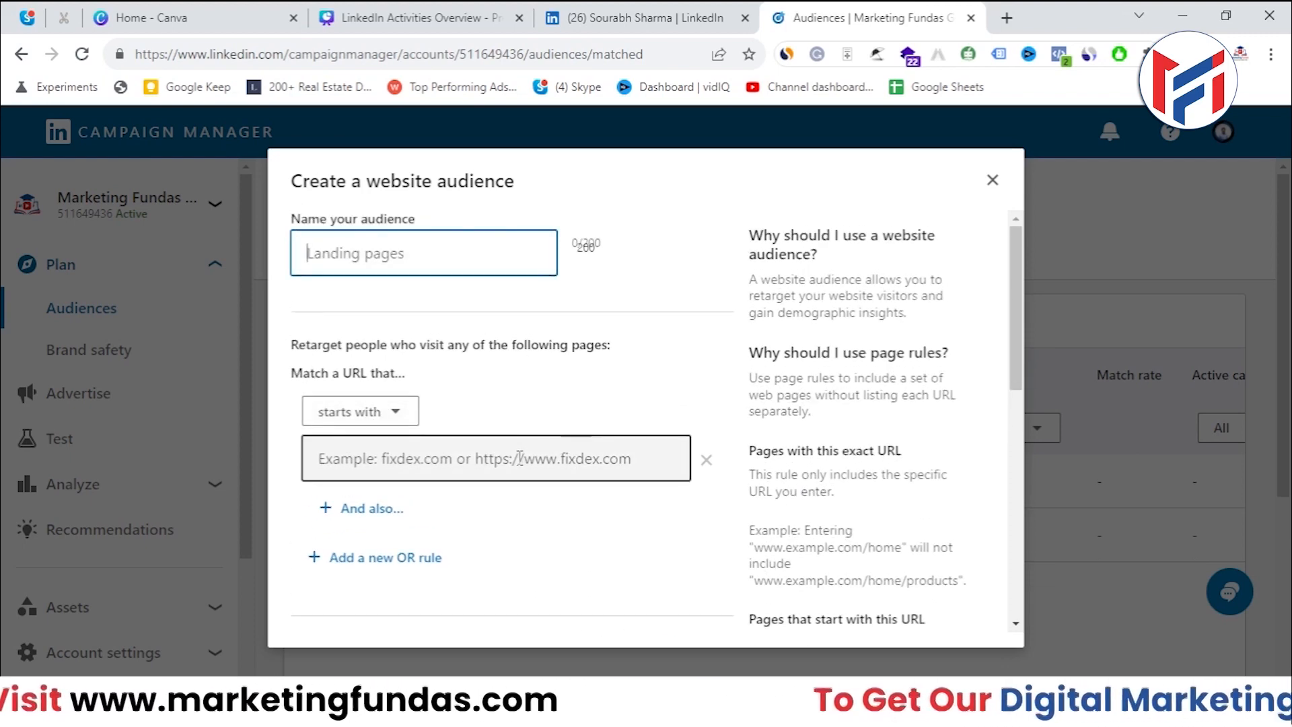
{"action": "scroll", "coordinate": [519, 456], "scroll_direction": "down", "scroll_amount": 2}
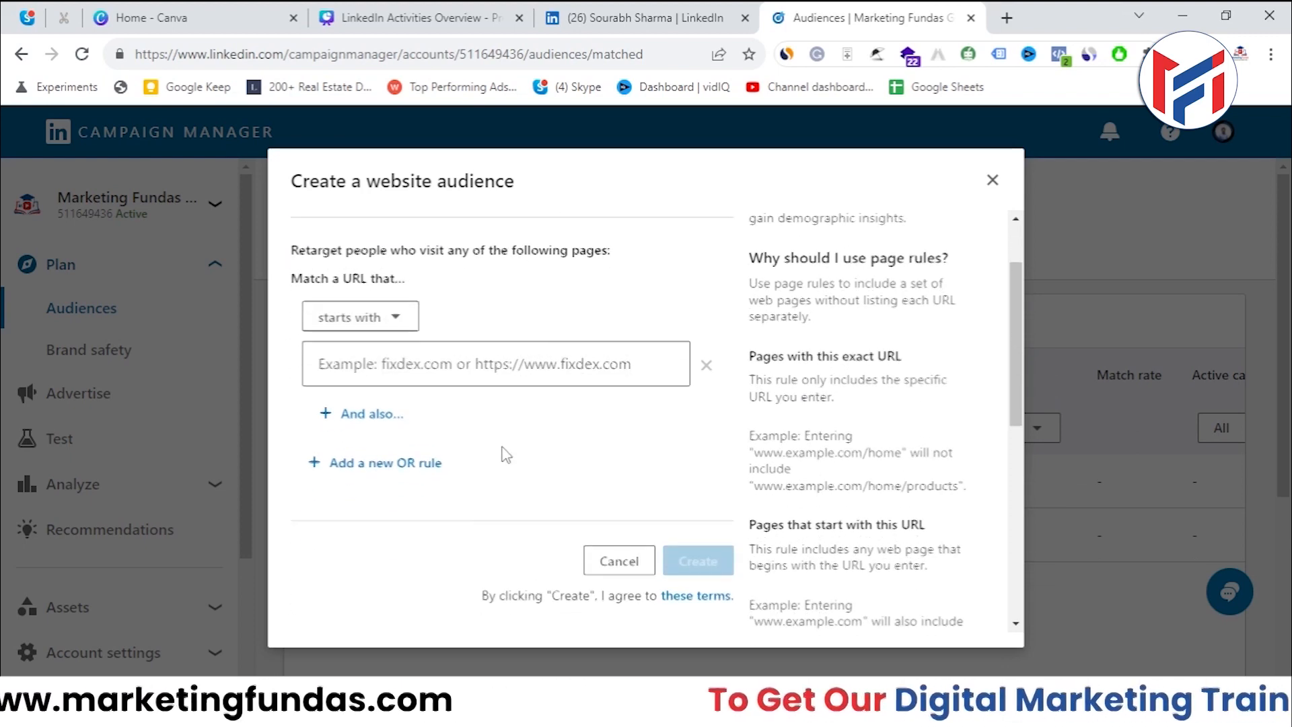
Set the website audience's page rule to match a URL that equals offerbazaar.store.
{"action": "left_click", "coordinate": [473, 369]}
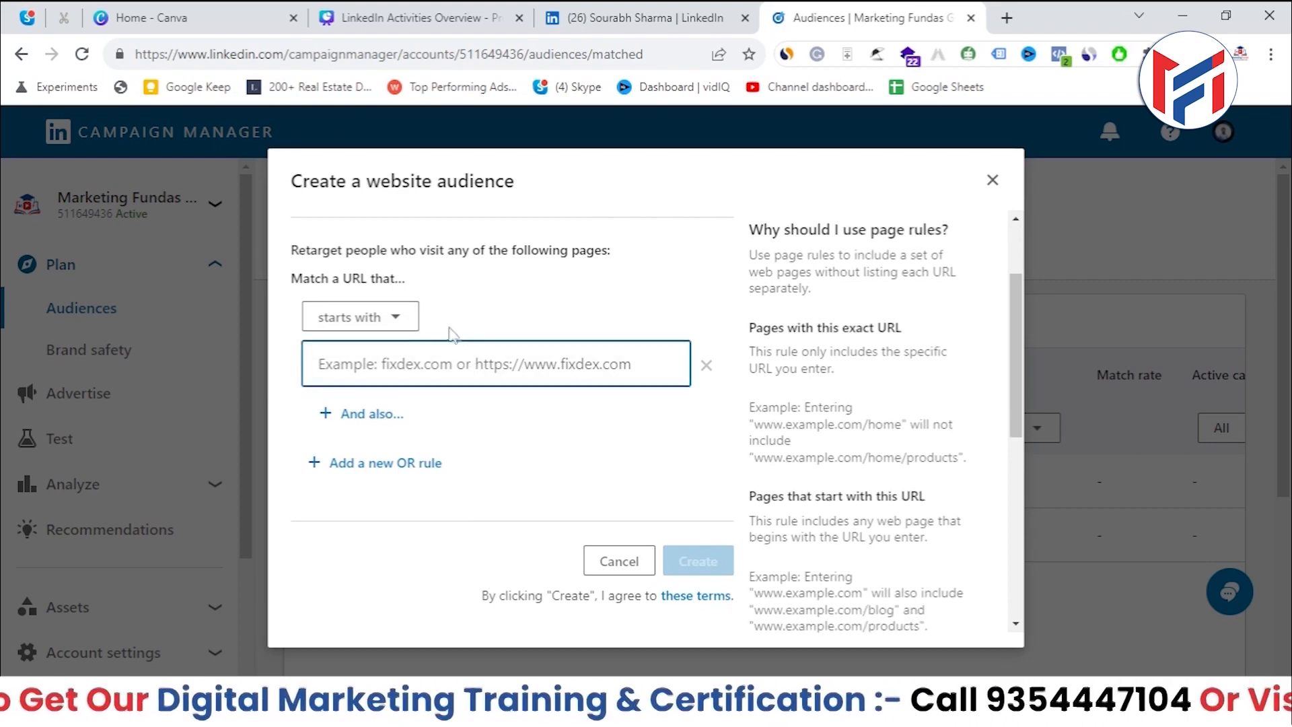
{"action": "type", "text": "**"}
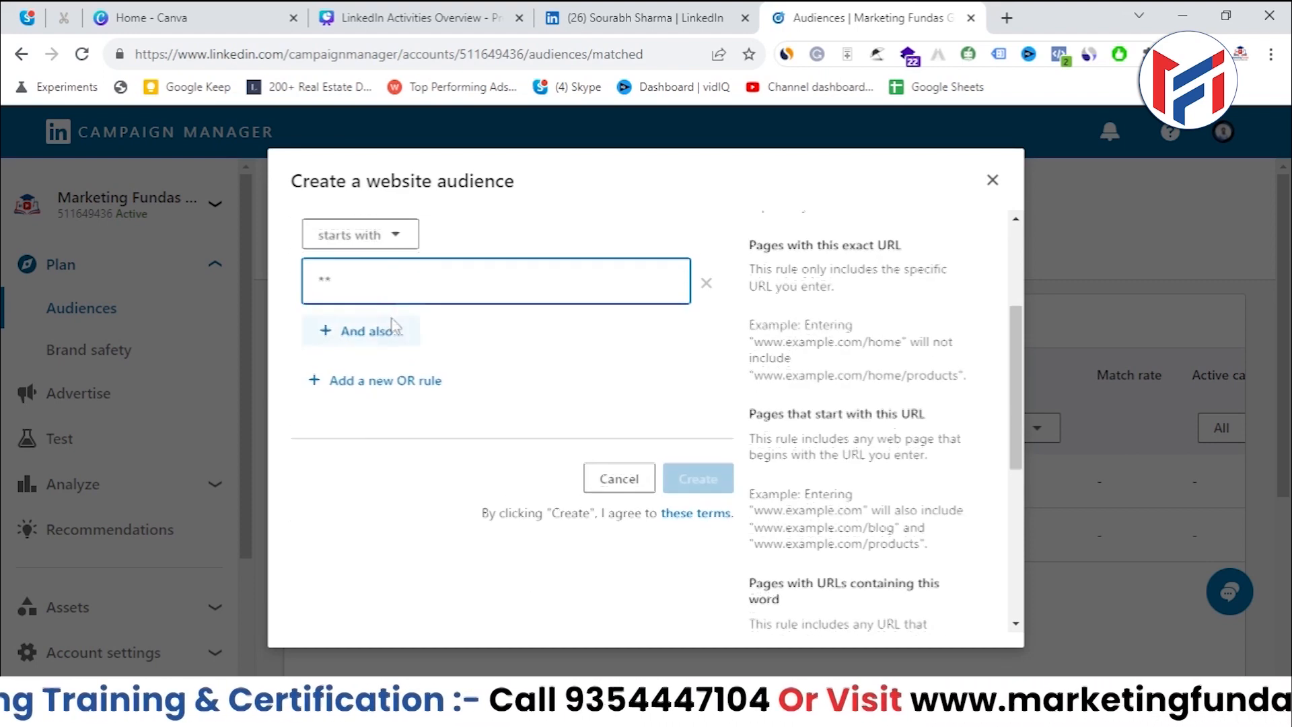
{"action": "scroll", "coordinate": [385, 377], "scroll_direction": "up", "scroll_amount": 2}
{"action": "left_click", "coordinate": [382, 409]}
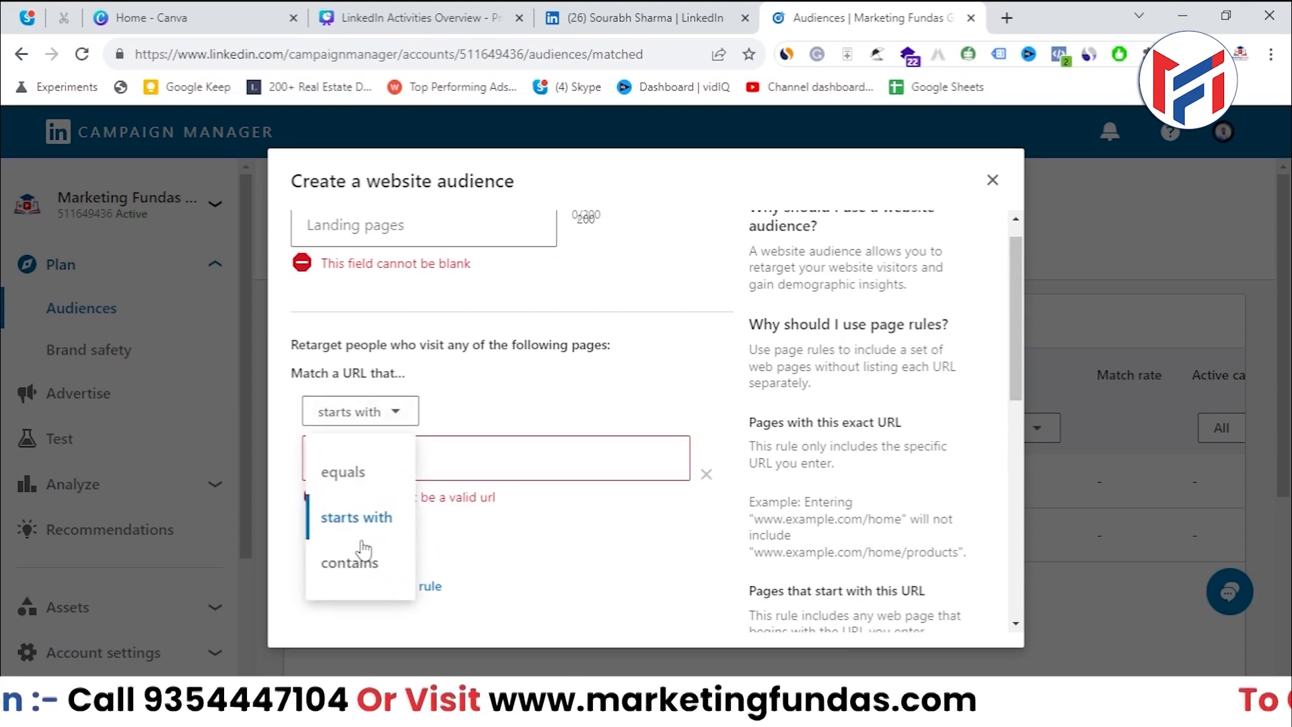
{"action": "left_click", "coordinate": [341, 474]}
{"action": "left_click", "coordinate": [368, 463]}
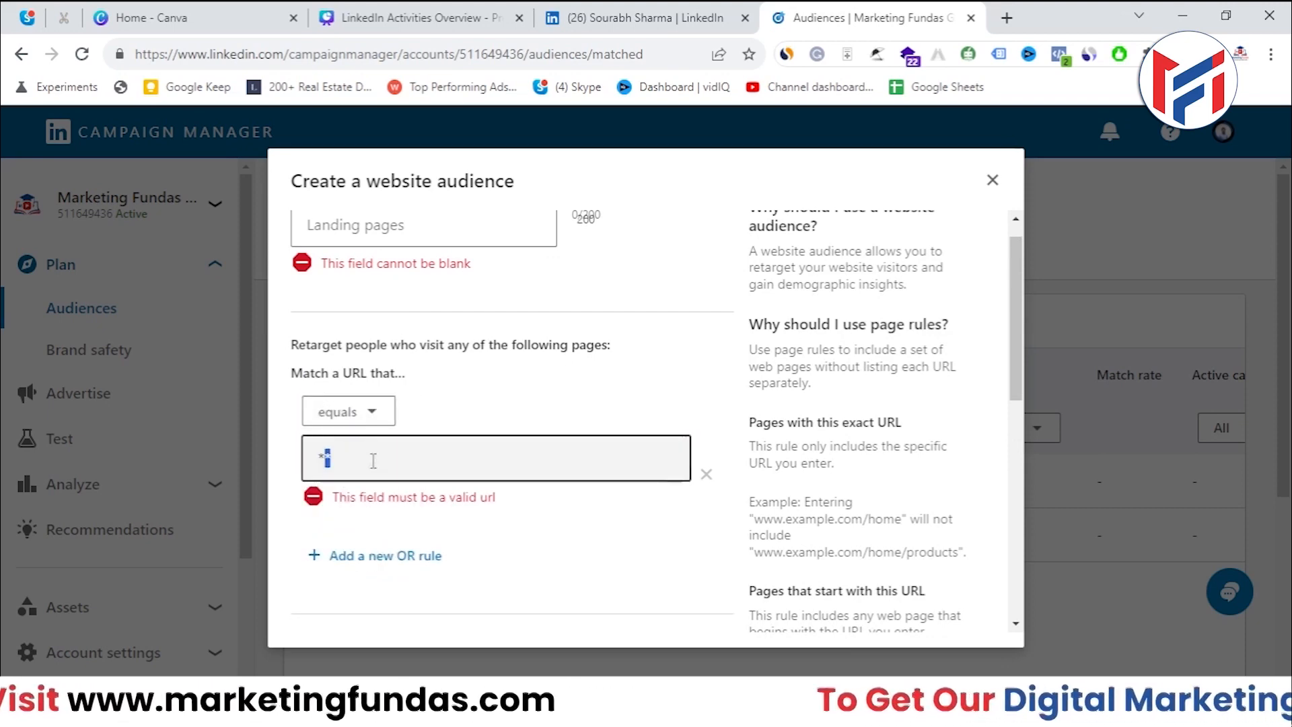
{"action": "key", "text": "BackSpace"}
{"action": "key", "text": "BackSpace"}
{"action": "type", "text": "offer"}
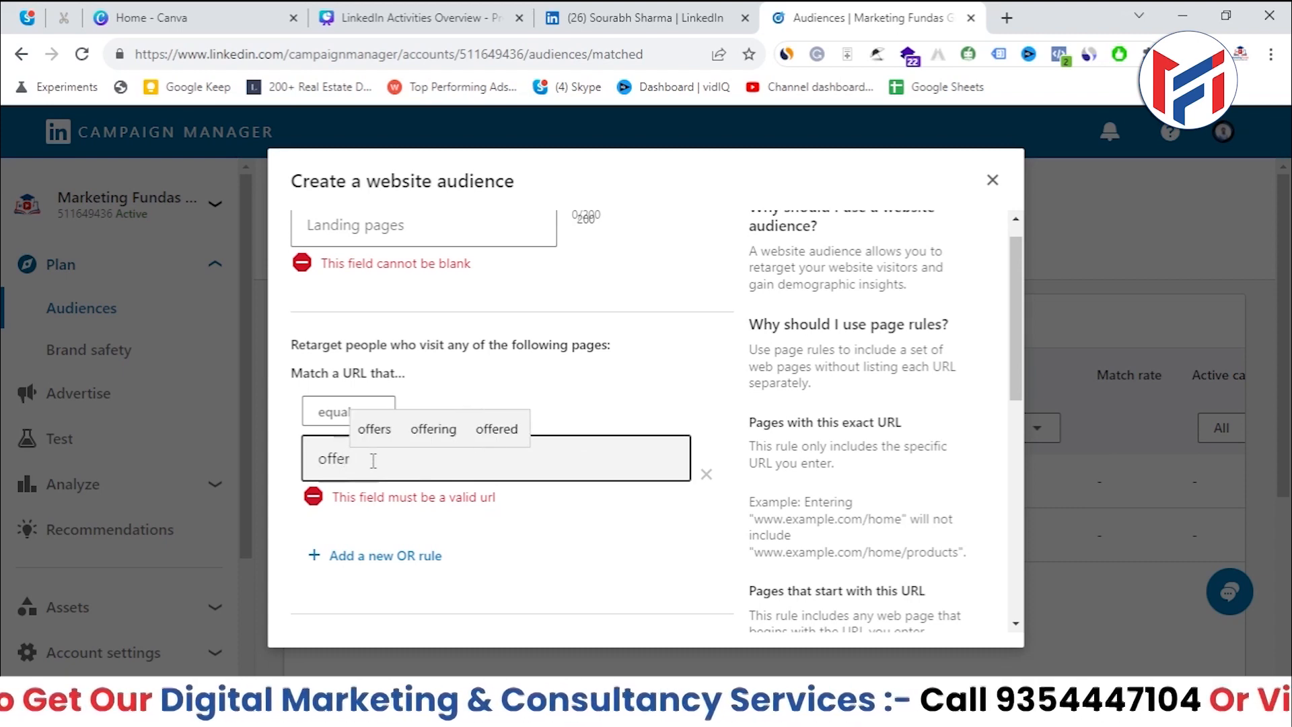
{"action": "type", "text": "bazaar.store"}
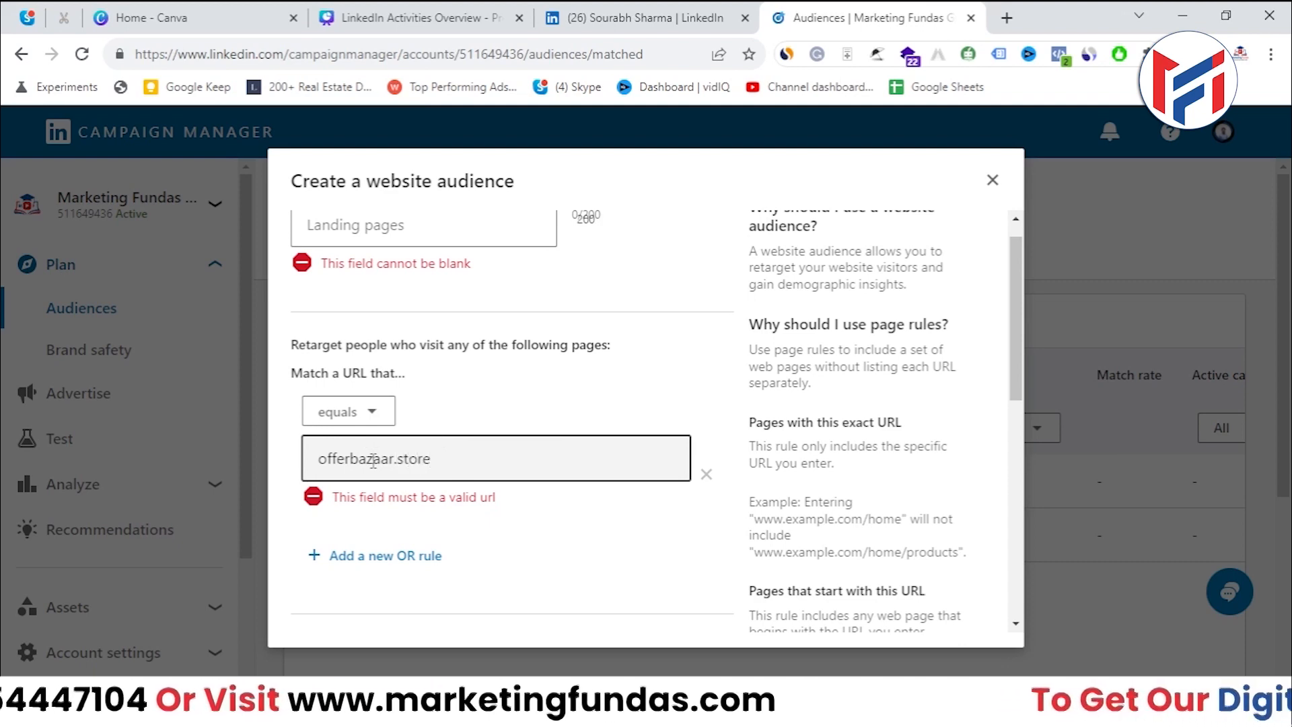
Open offerbazaar.store in a new browser tab and decline the site's update notifications.
{"action": "left_click", "coordinate": [1005, 17]}
{"action": "type", "text": "offerbazaar.store"}
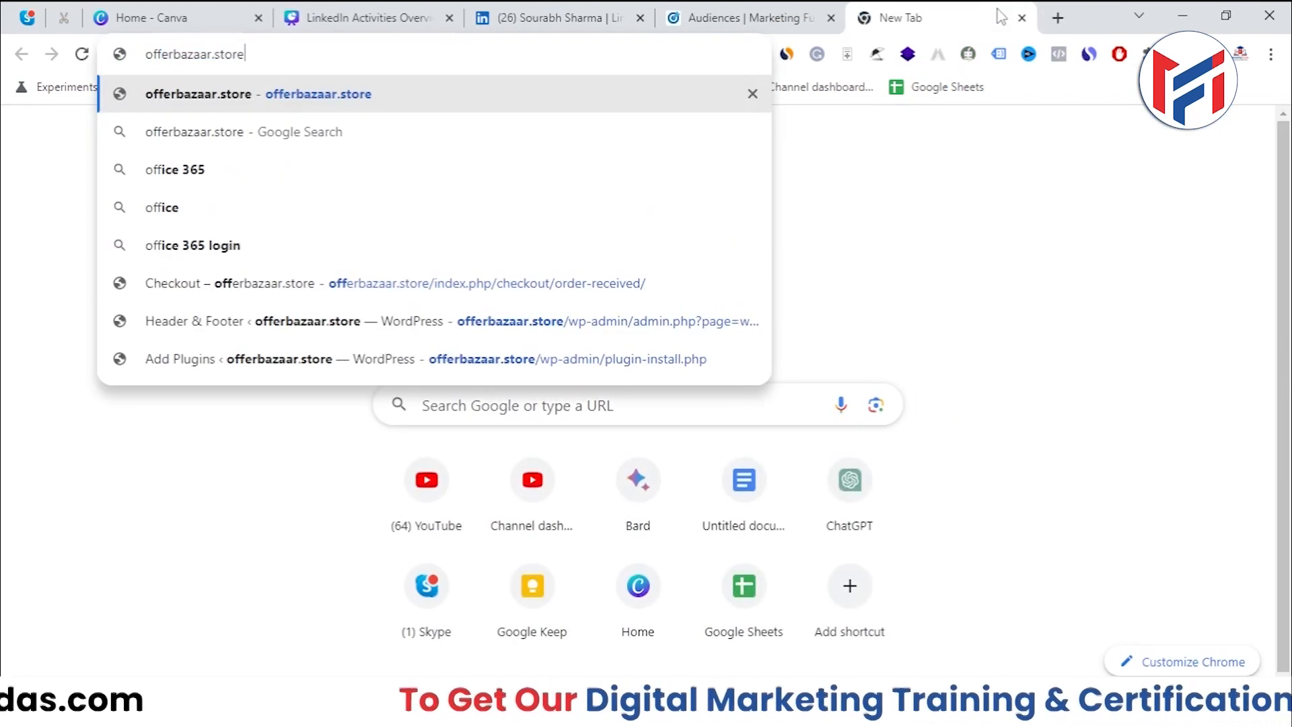
{"action": "key", "text": "Return"}
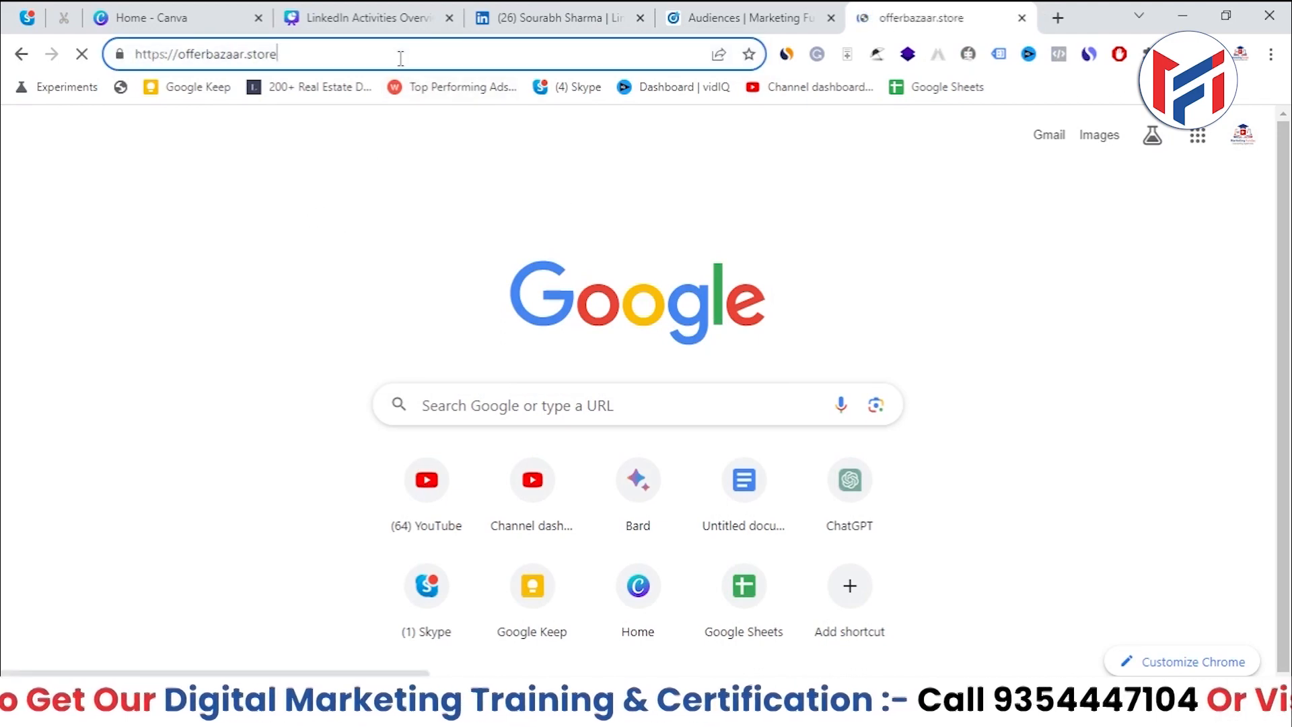
{"action": "left_click", "coordinate": [484, 53]}
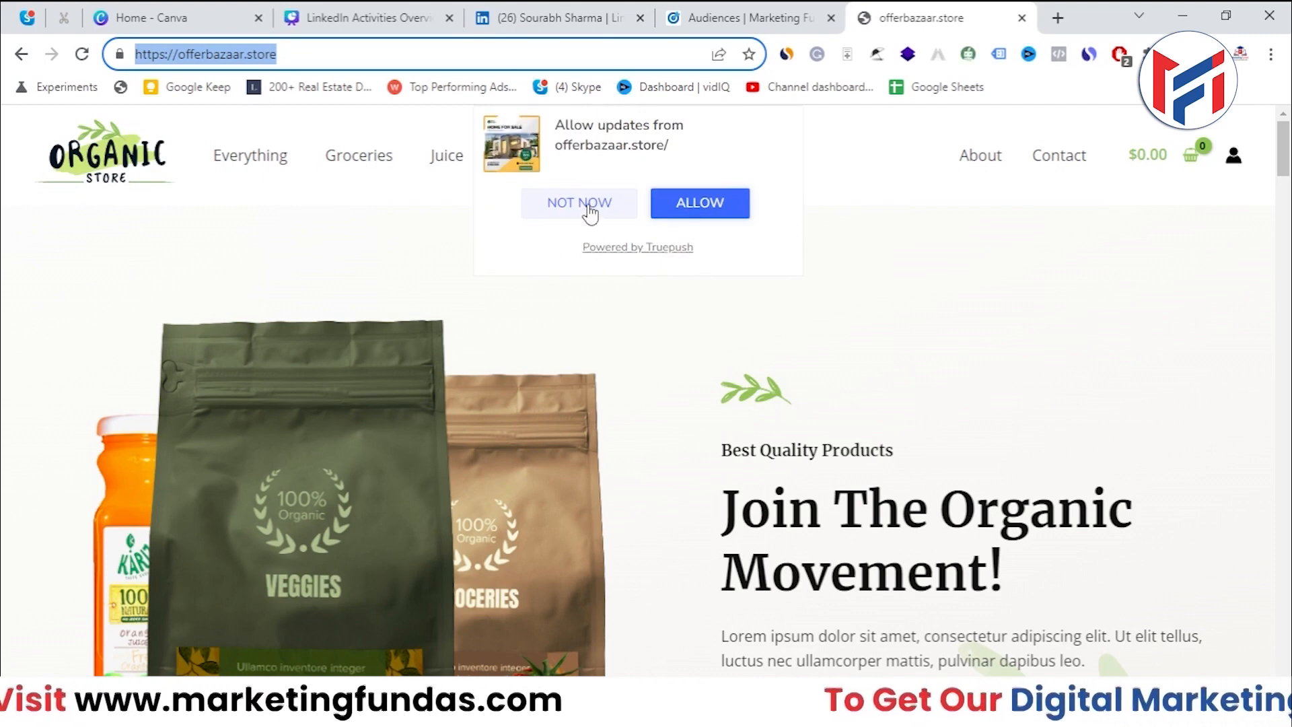
{"action": "left_click", "coordinate": [590, 210]}
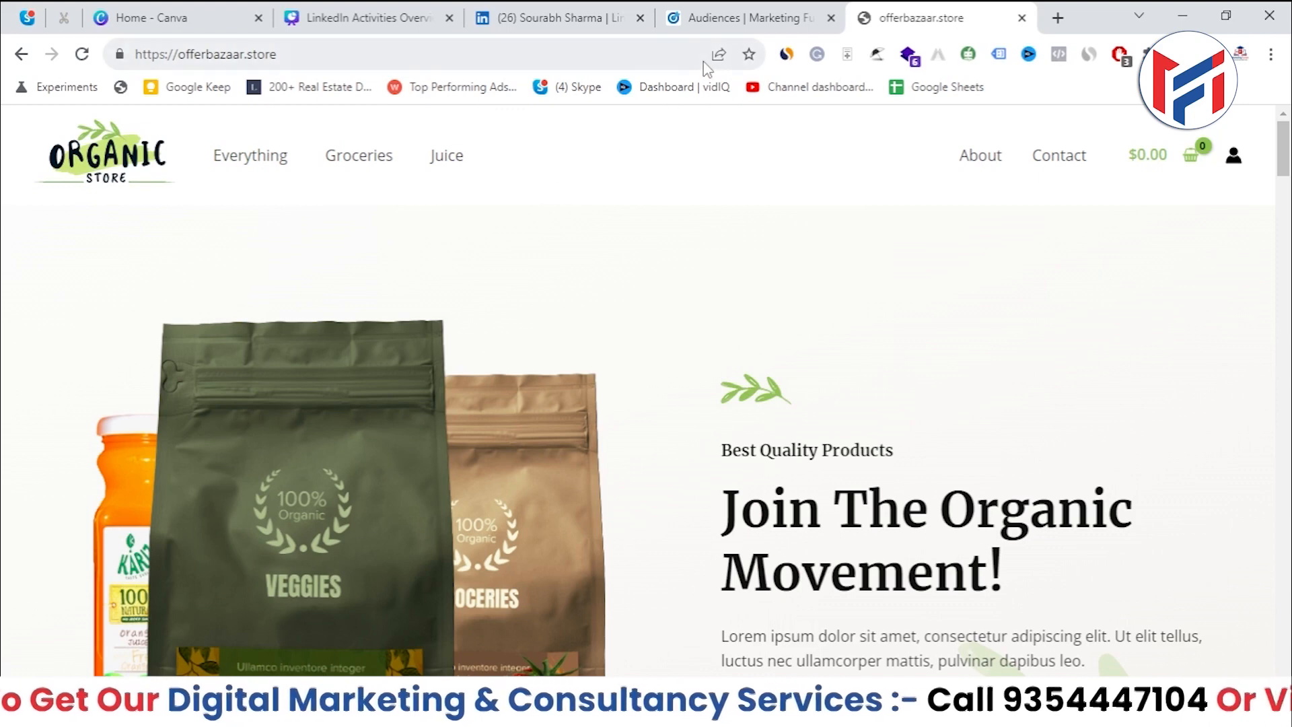
Return to the website audience form and review the URL match options against the store's homepage address, keeping equals.
{"action": "left_click", "coordinate": [713, 21]}
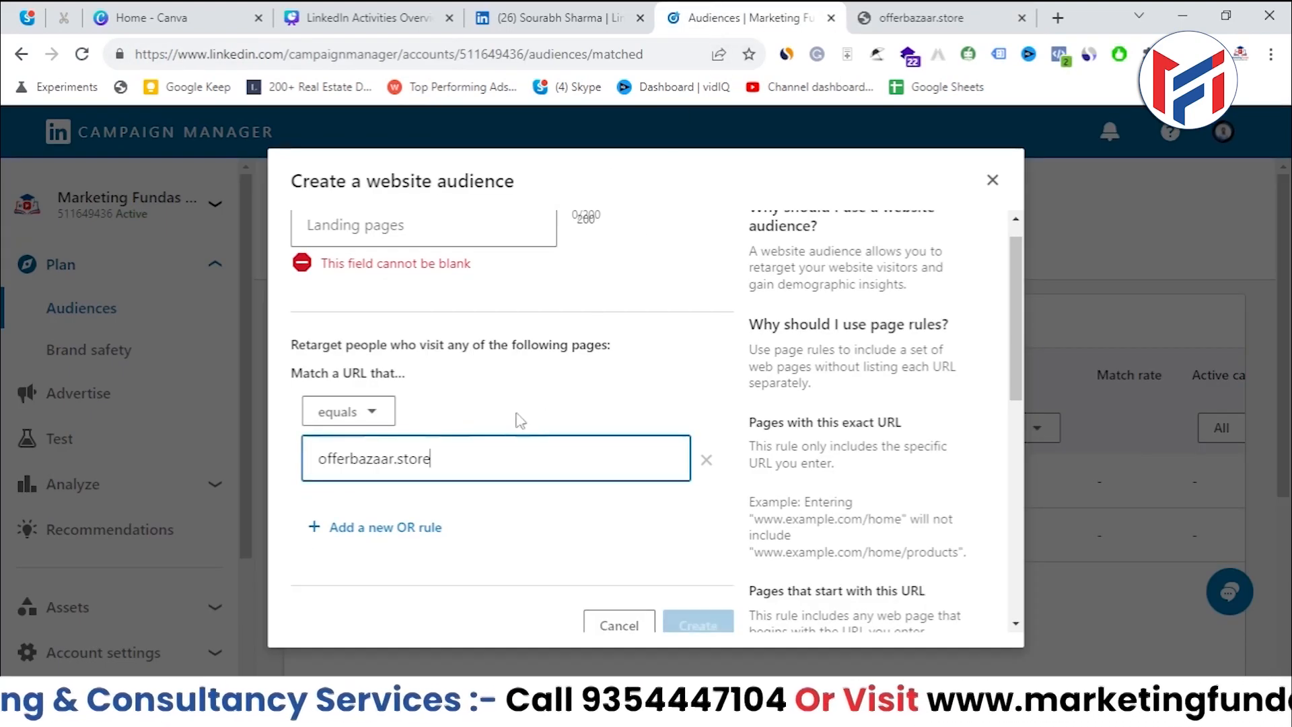
{"action": "left_click", "coordinate": [373, 413]}
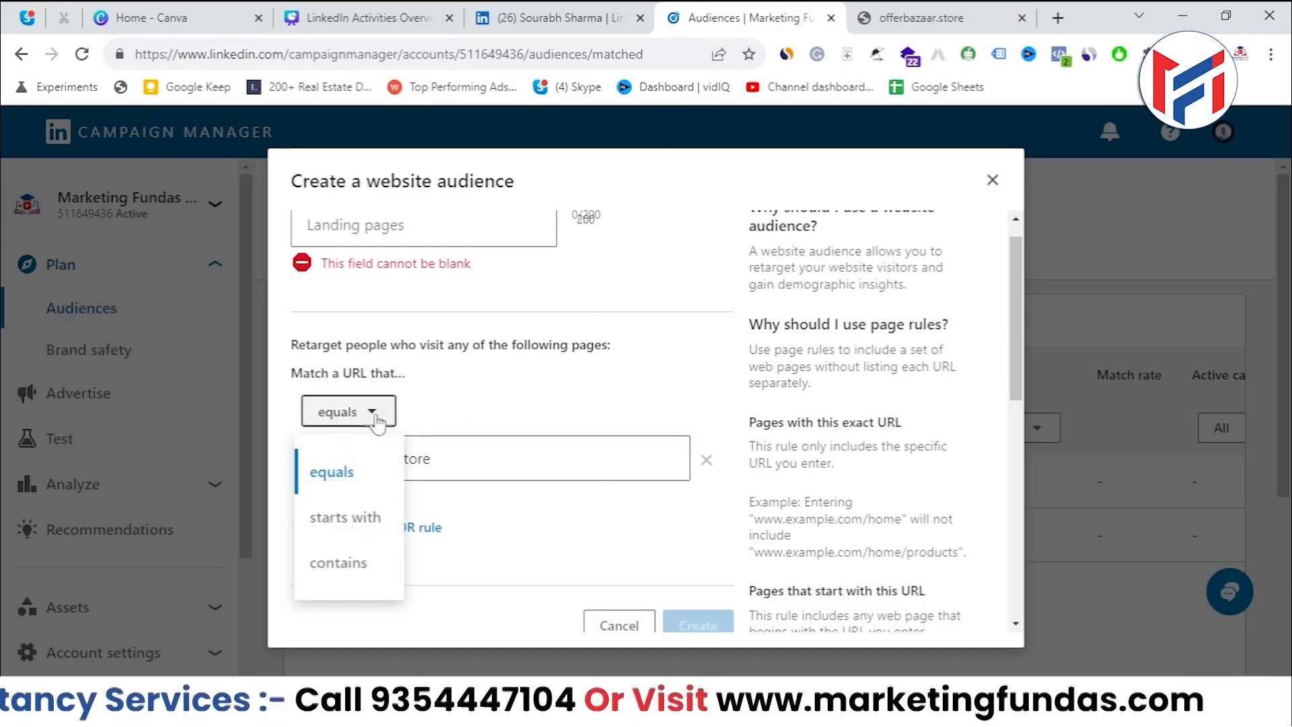
{"action": "left_click", "coordinate": [339, 474]}
{"action": "left_click", "coordinate": [922, 17]}
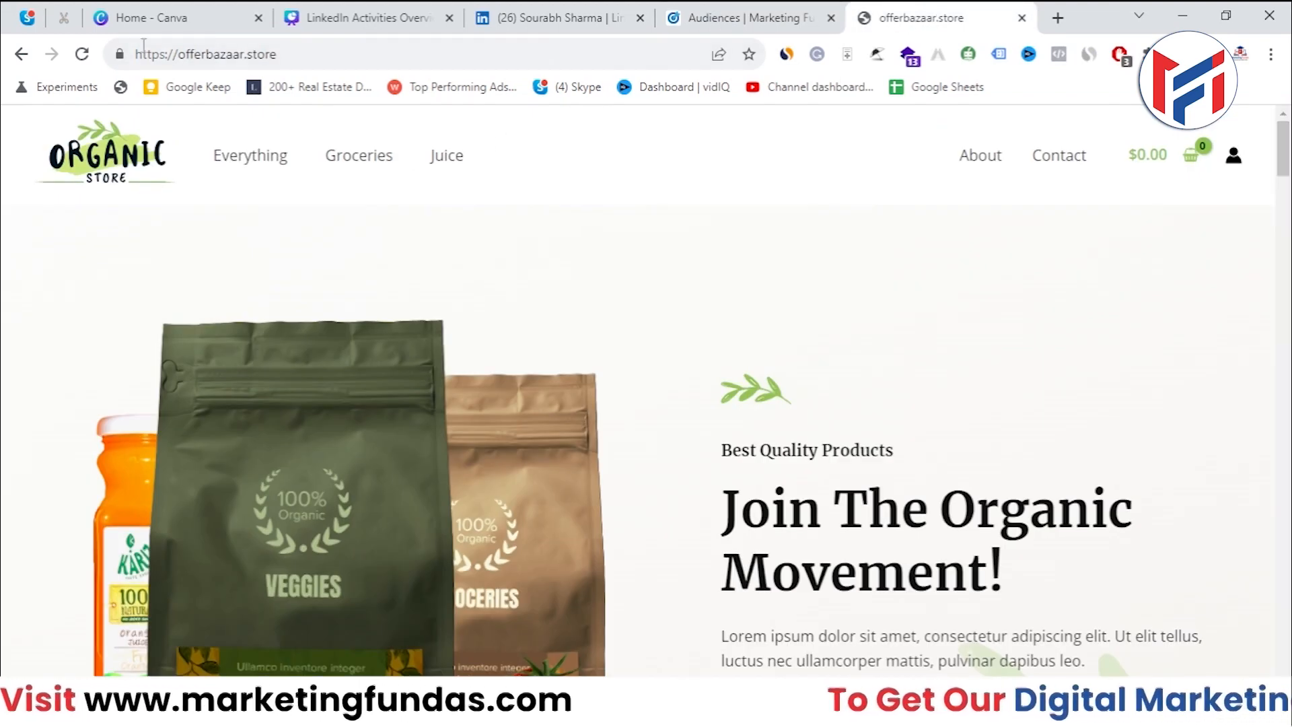
{"action": "left_click", "coordinate": [565, 18]}
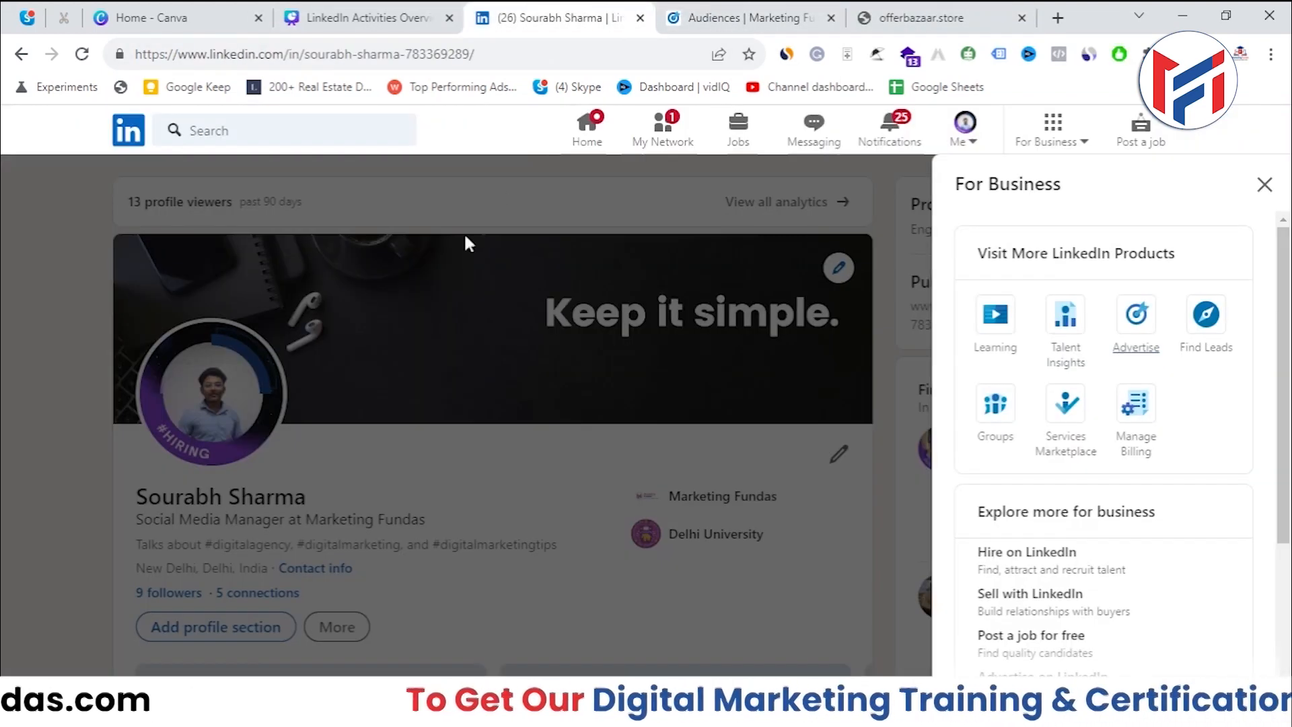
{"action": "left_click", "coordinate": [746, 17]}
{"action": "left_click", "coordinate": [348, 411]}
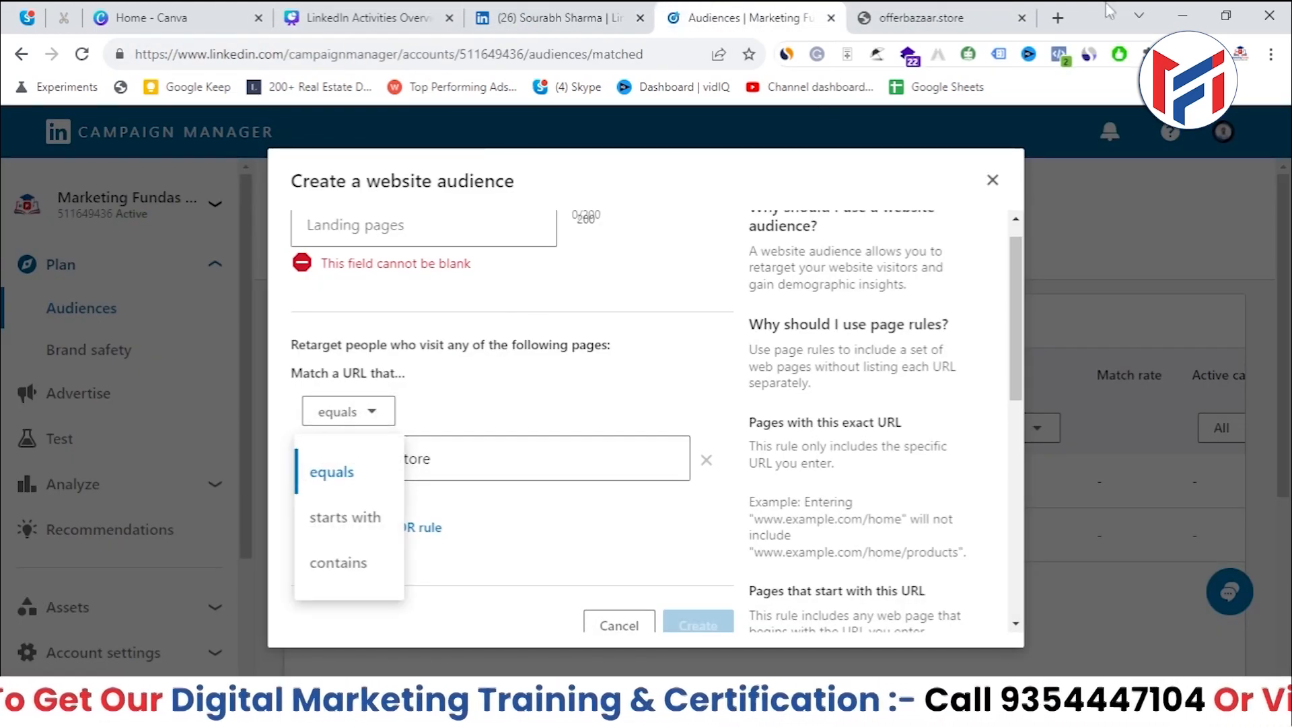
Switch to the offerbazaar.store tab, open the Groceries category page and copy its full URL.
{"action": "left_click", "coordinate": [922, 18]}
{"action": "left_click", "coordinate": [357, 161]}
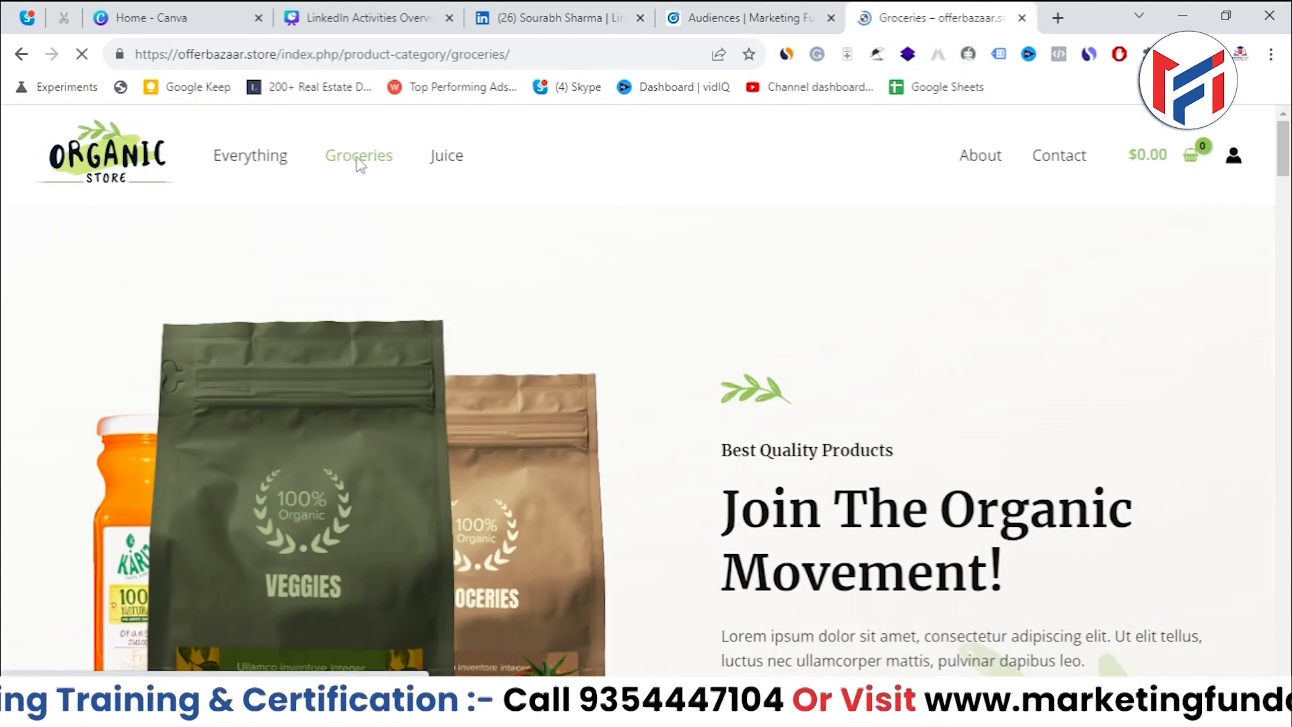
{"action": "left_click", "coordinate": [524, 54]}
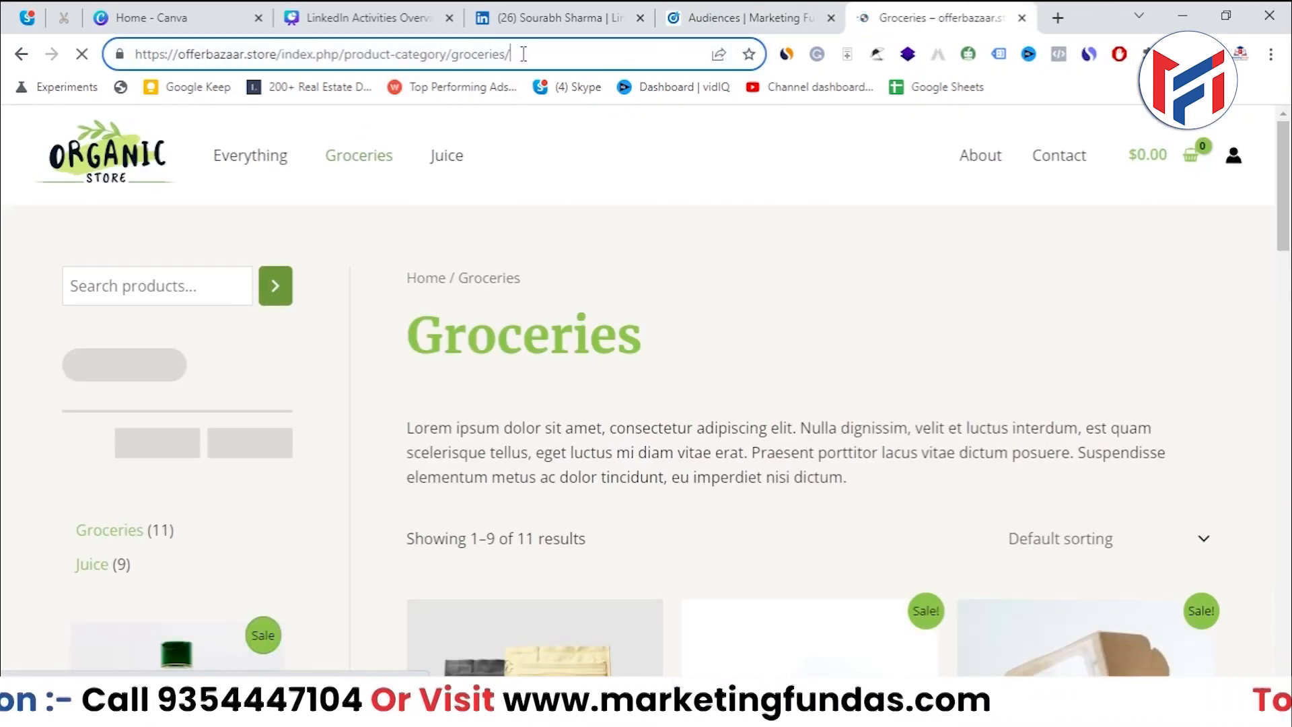
{"action": "left_click_drag", "start_coordinate": [524, 53], "coordinate": [132, 54]}
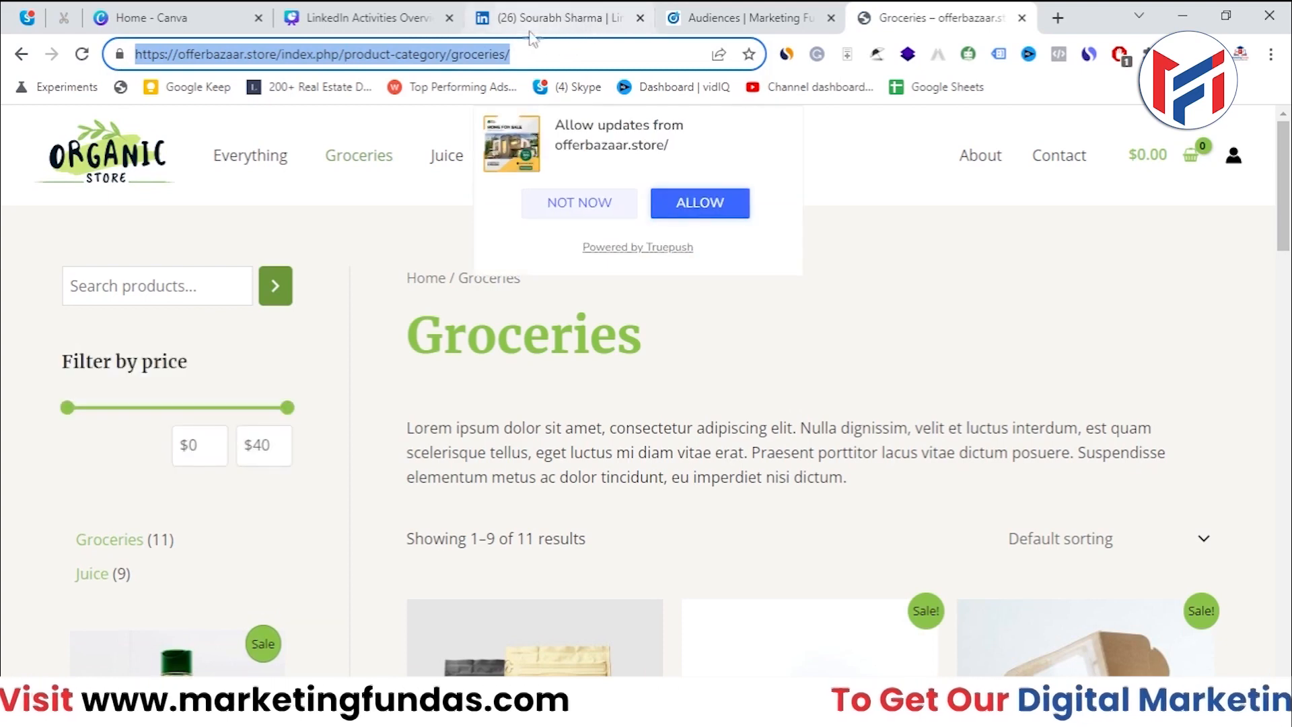
{"action": "right_click", "coordinate": [483, 45]}
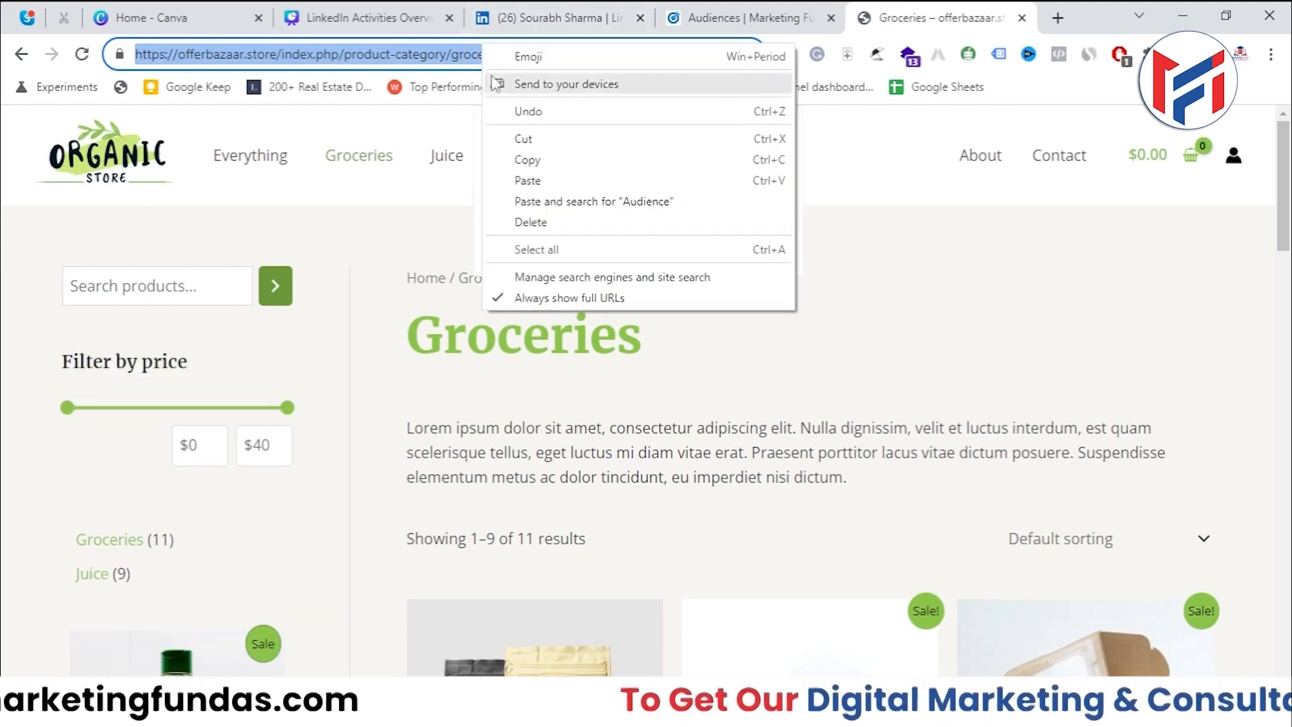
{"action": "left_click", "coordinate": [531, 162]}
Return to the website audience form and replace the URL in the equals rule with the copied Groceries category page URL.
{"action": "left_click", "coordinate": [720, 22]}
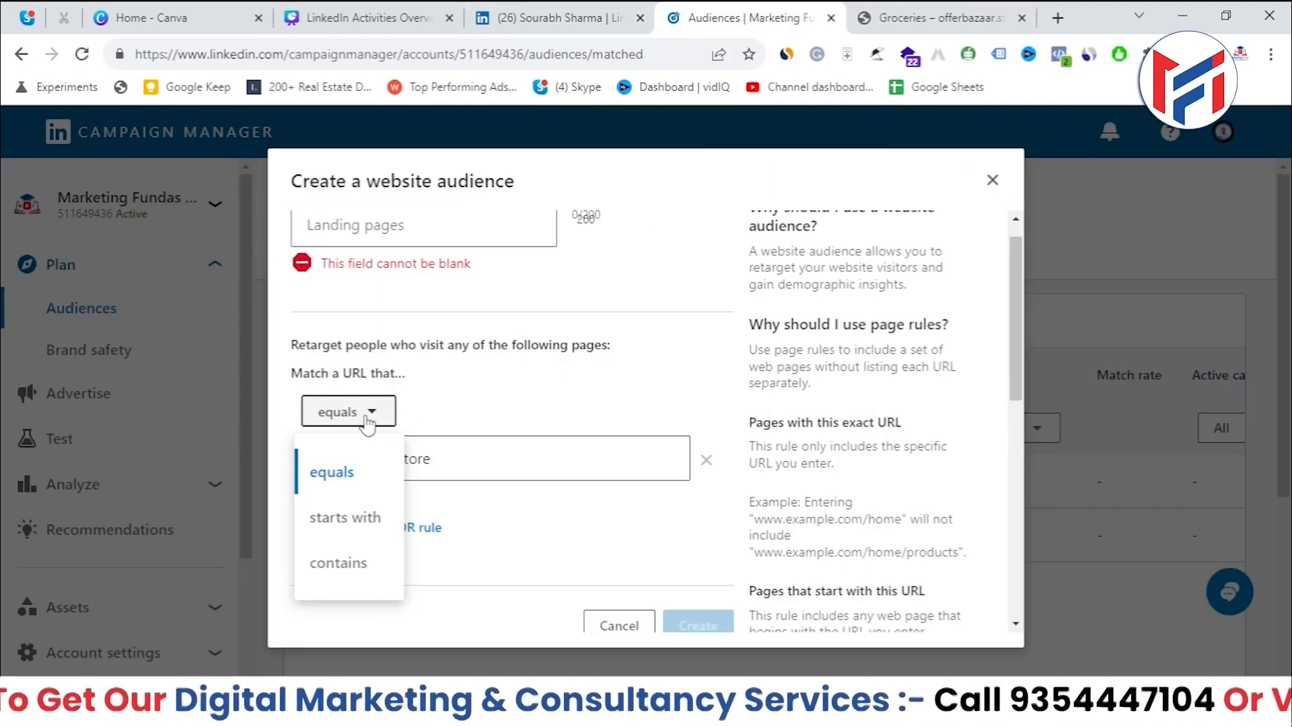
{"action": "double_click", "coordinate": [417, 459]}
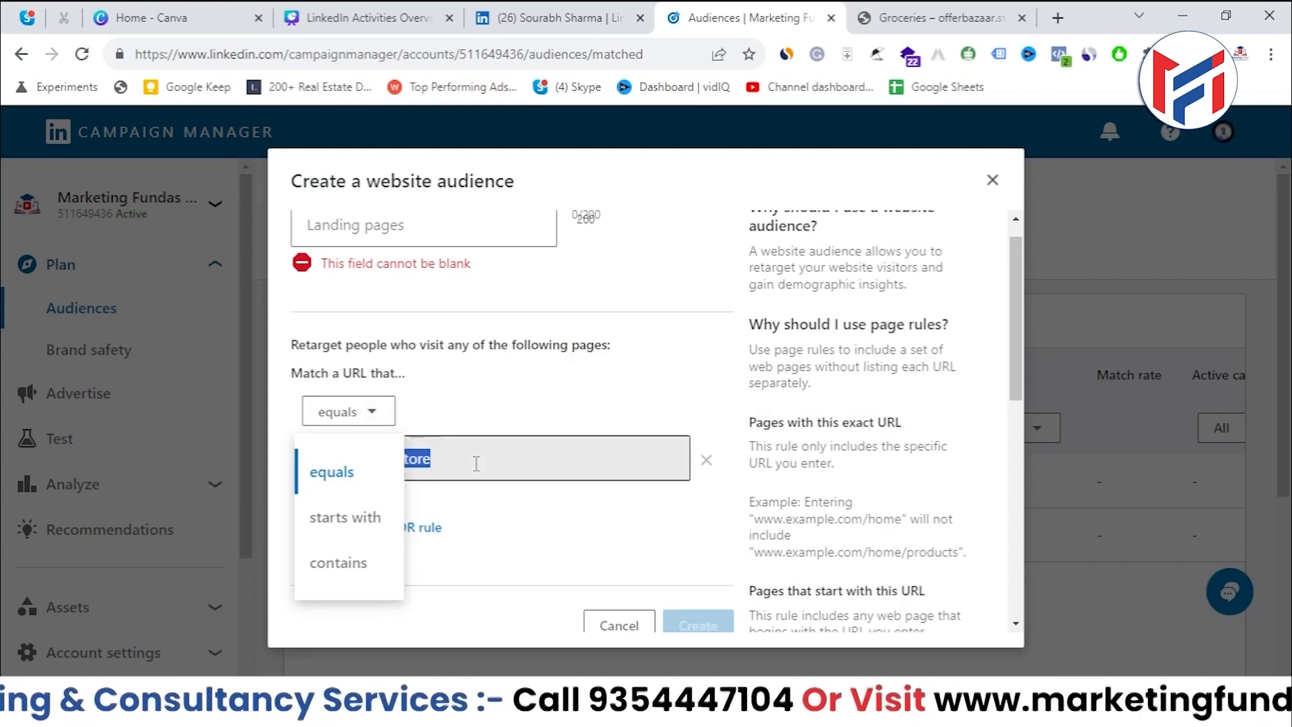
{"action": "triple_click", "coordinate": [467, 458]}
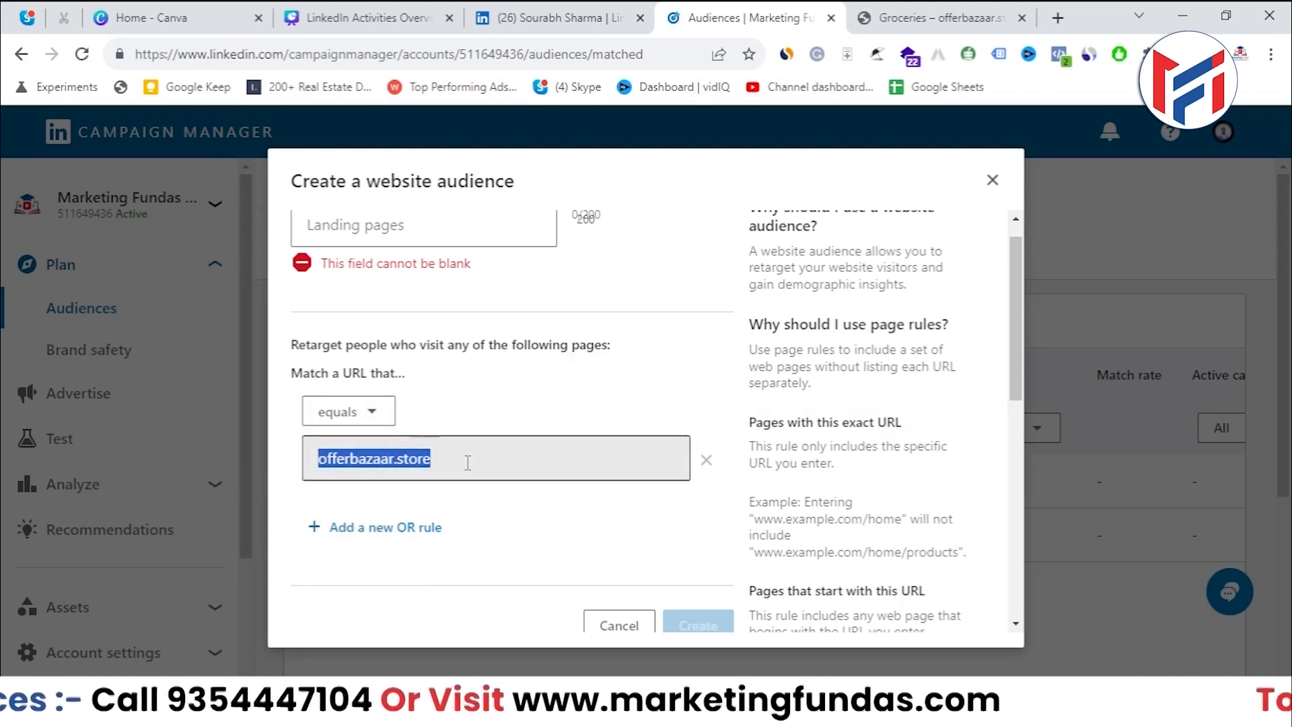
{"action": "right_click", "coordinate": [467, 462]}
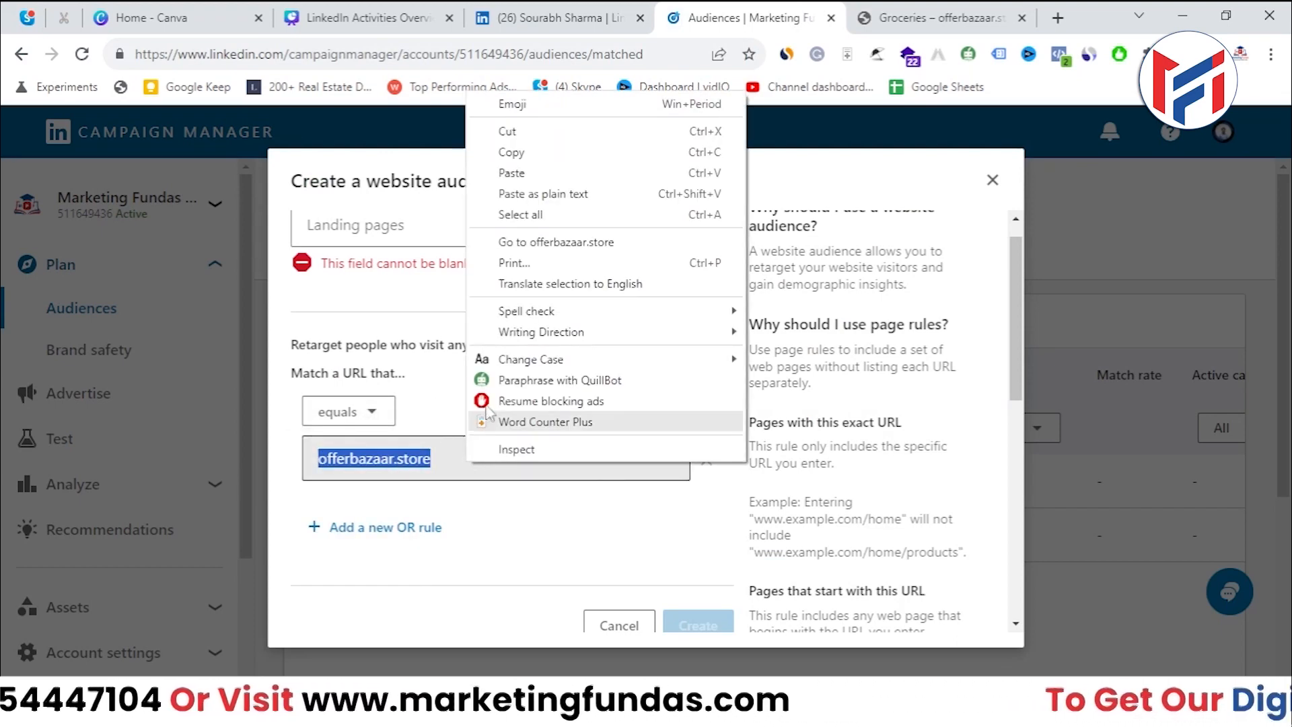
{"action": "left_click", "coordinate": [511, 173]}
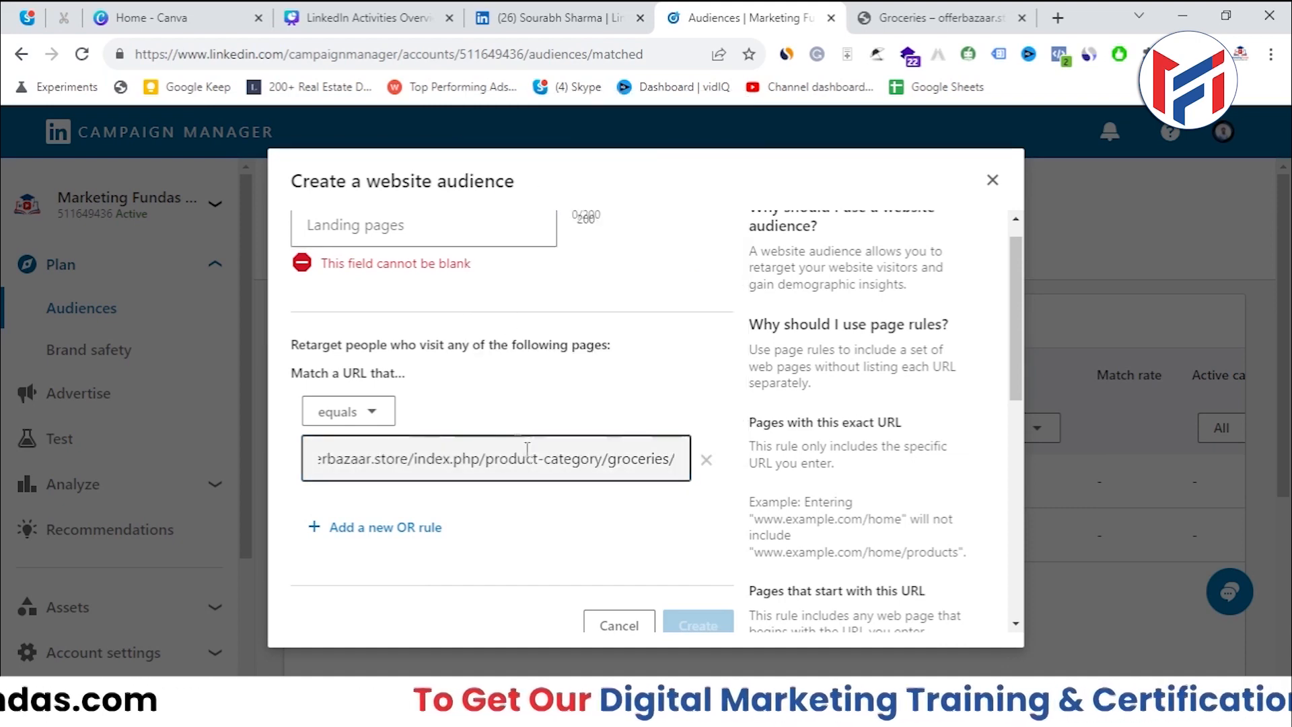
{"action": "scroll", "coordinate": [554, 530], "scroll_direction": "down", "scroll_amount": 1}
{"action": "scroll", "coordinate": [554, 529], "scroll_direction": "up", "scroll_amount": 2}
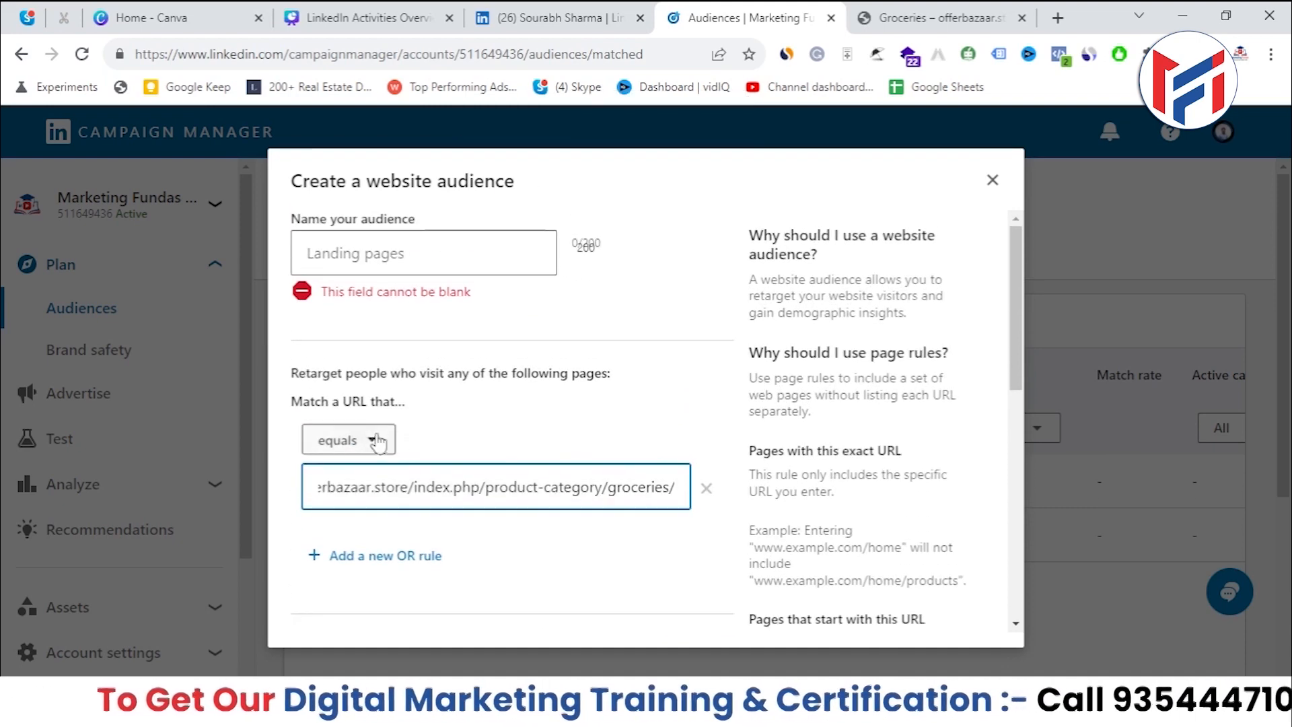
Switch to the offerbazaar.store tab, decline the update notifications and look through the products on the Groceries category page.
{"action": "left_click", "coordinate": [875, 10]}
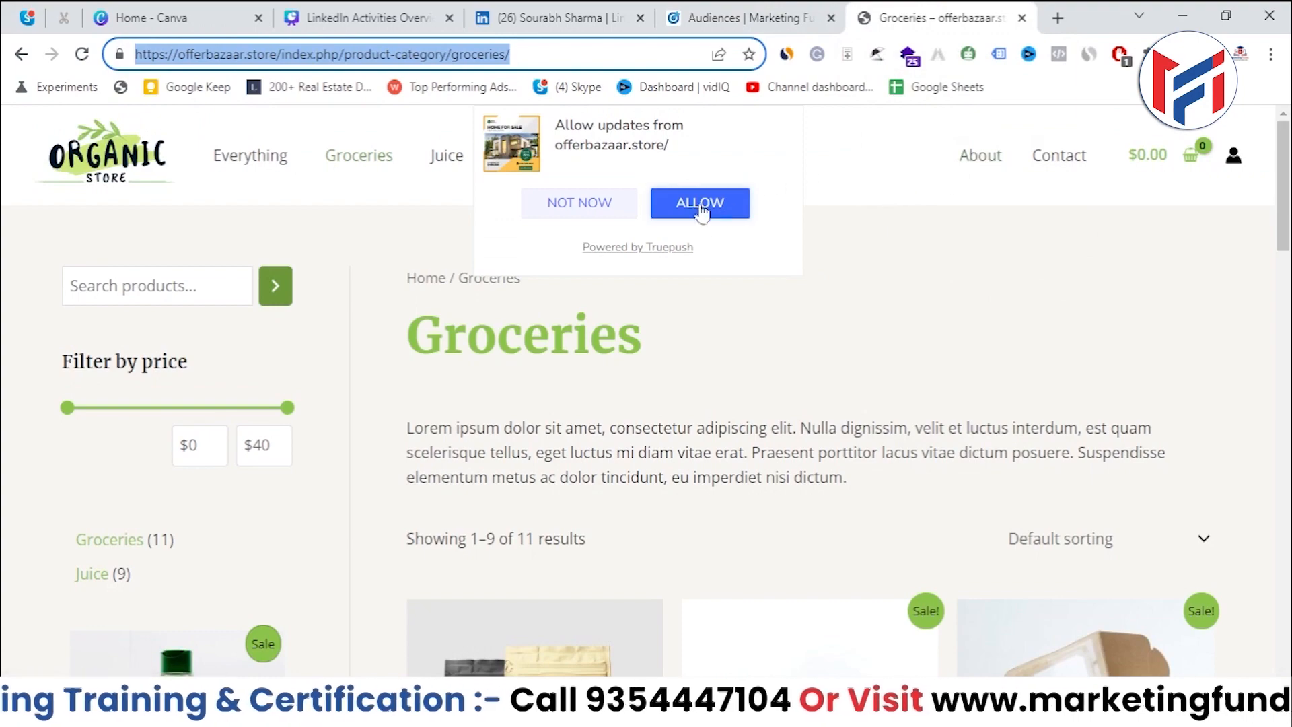
{"action": "left_click", "coordinate": [586, 206]}
{"action": "scroll", "coordinate": [653, 281], "scroll_direction": "down", "scroll_amount": 4}
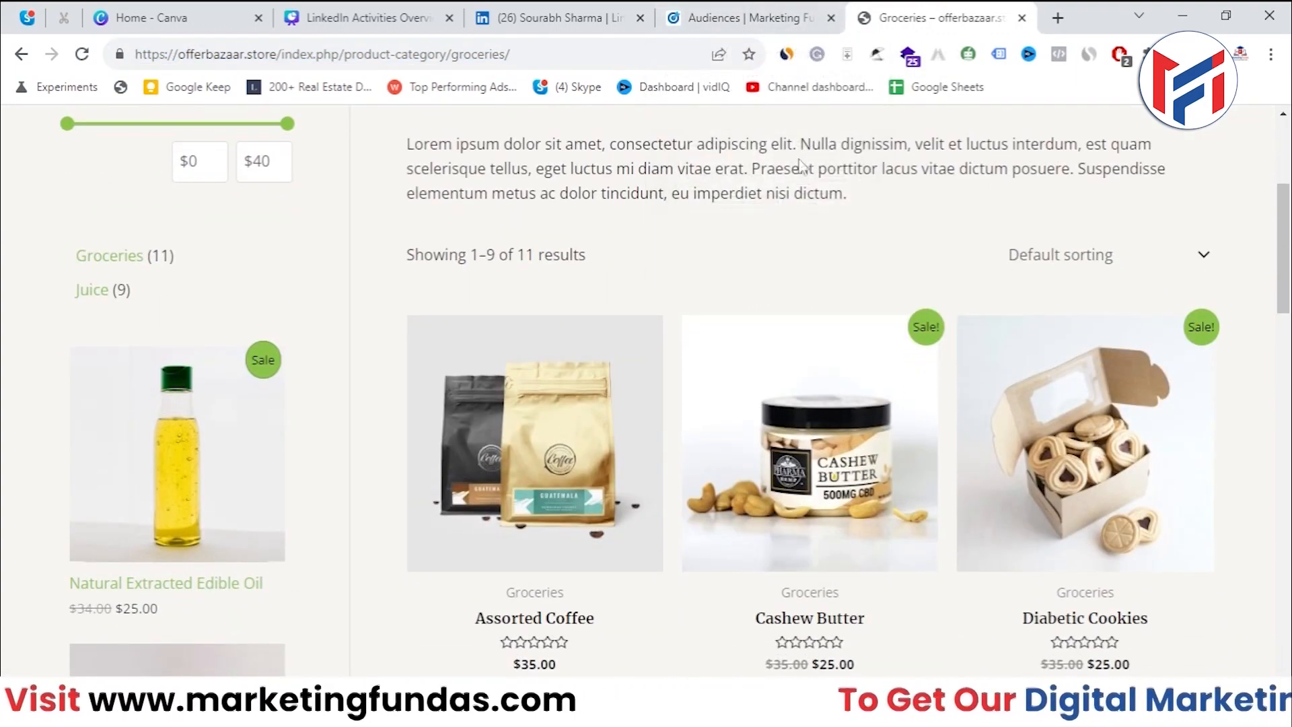
{"action": "scroll", "coordinate": [753, 211], "scroll_direction": "up", "scroll_amount": 4}
{"action": "scroll", "coordinate": [568, 158], "scroll_direction": "down", "scroll_amount": 5}
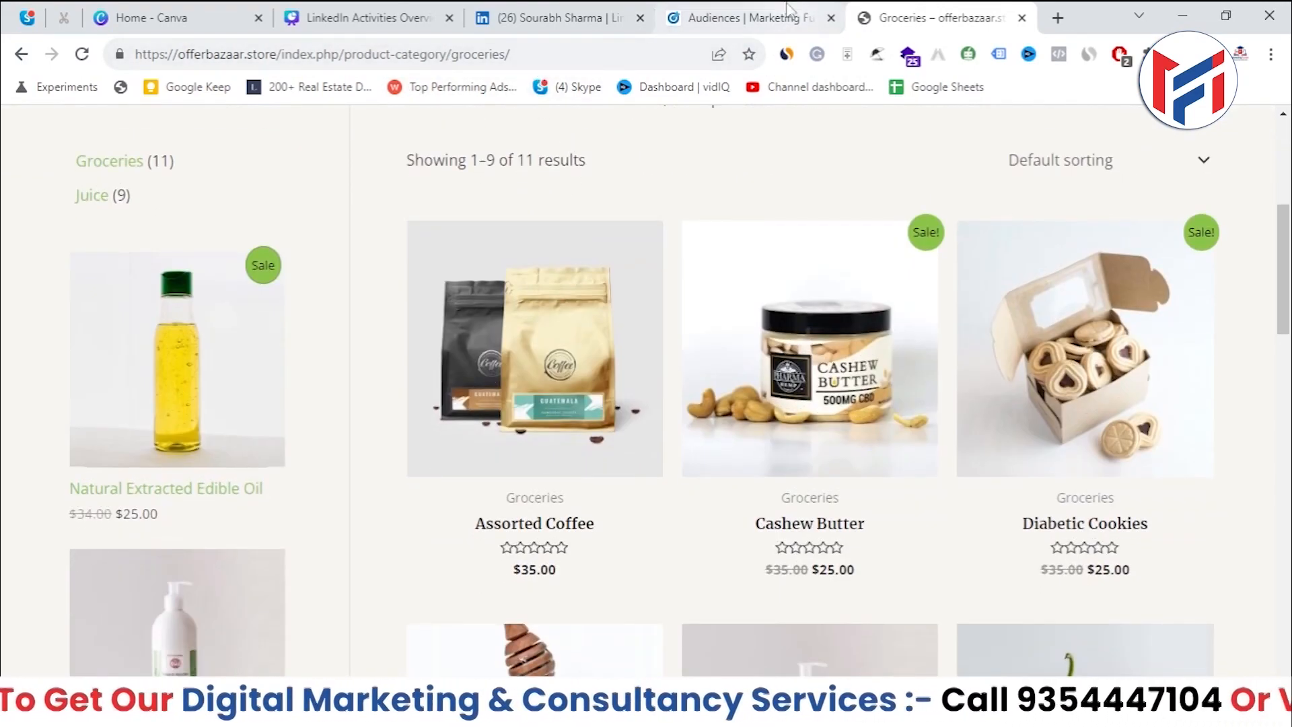
In the website audience form, change the URL rule to contains and set its value to juice.
{"action": "left_click", "coordinate": [740, 18]}
{"action": "left_click", "coordinate": [348, 440]}
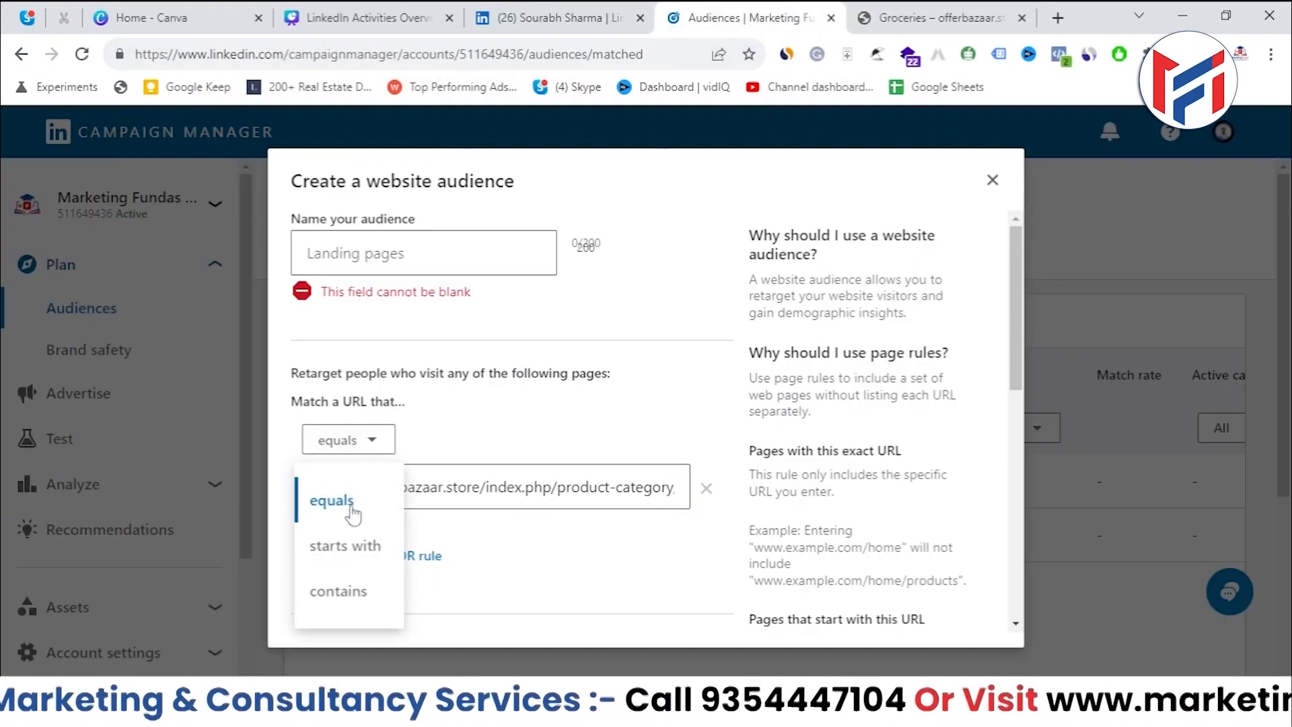
{"action": "left_click", "coordinate": [340, 591]}
{"action": "left_click", "coordinate": [426, 487]}
{"action": "triple_click", "coordinate": [426, 487]}
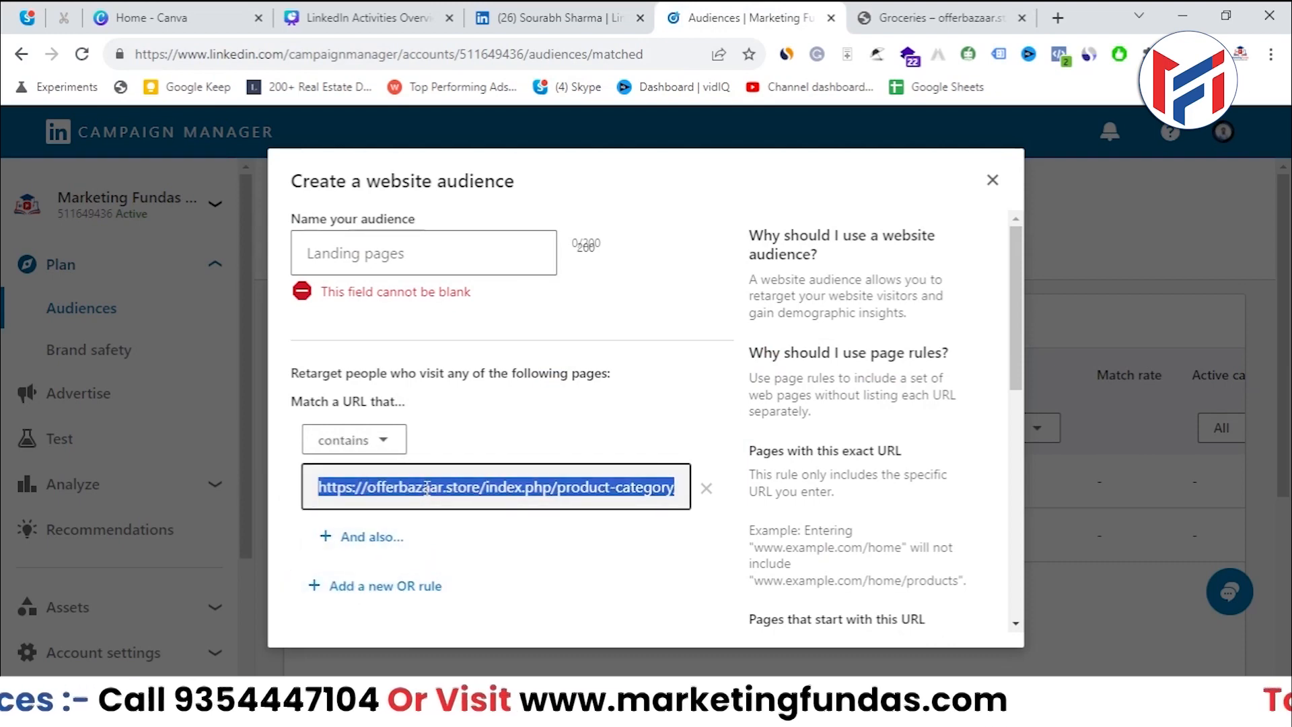
{"action": "type", "text": "juice"}
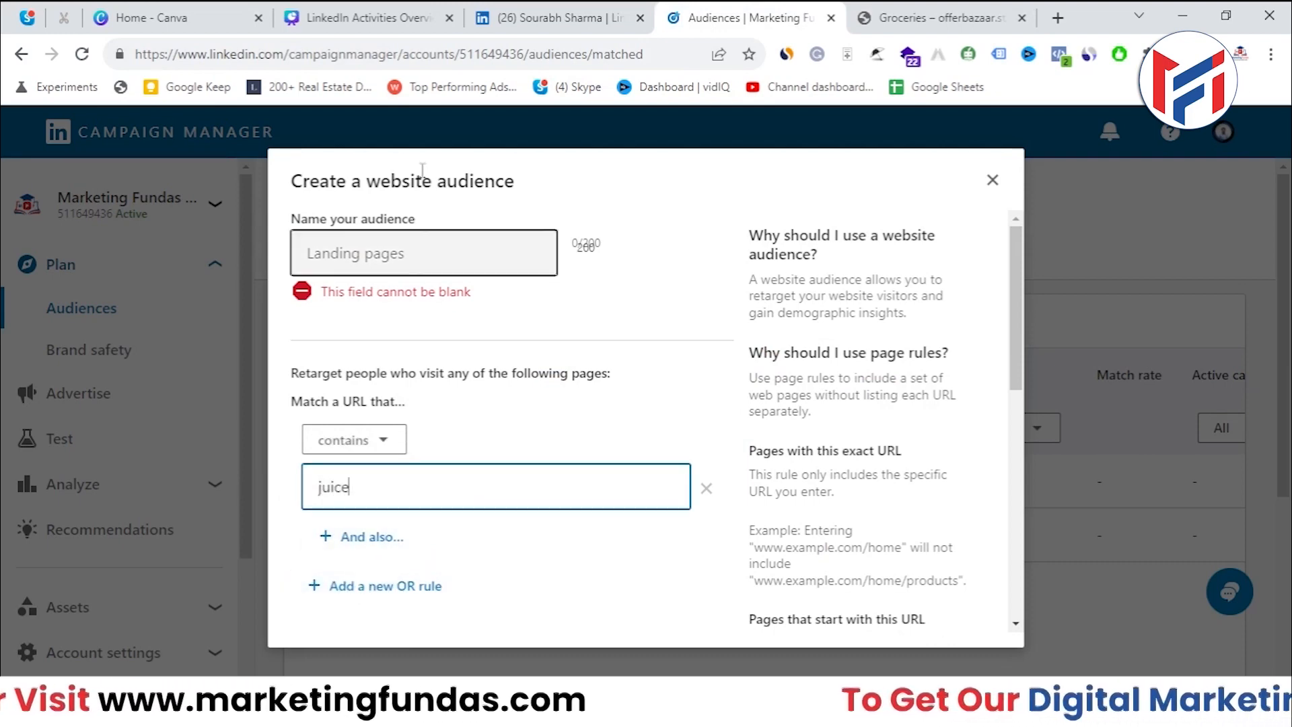
Look over the Groceries page in the store tab and return to the website audience form.
{"action": "left_click", "coordinate": [931, 17]}
{"action": "scroll", "coordinate": [563, 198], "scroll_direction": "up", "scroll_amount": 3}
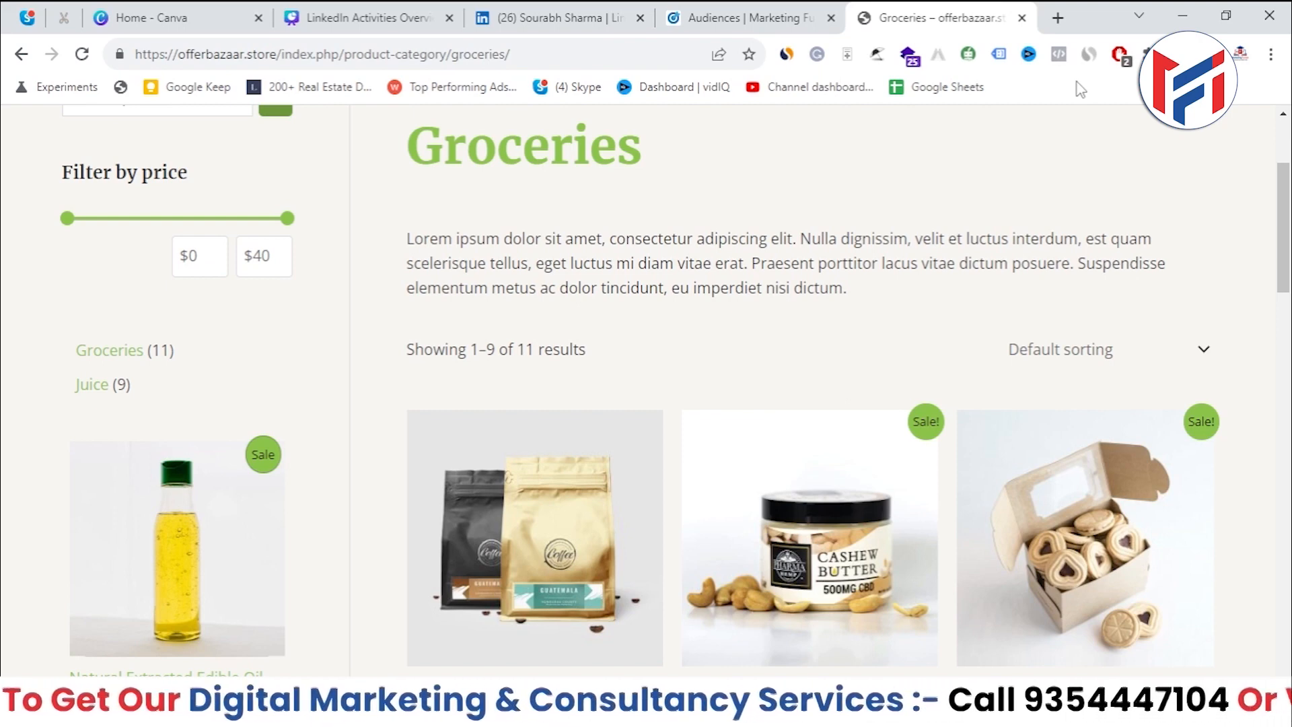
{"action": "left_click", "coordinate": [725, 13]}
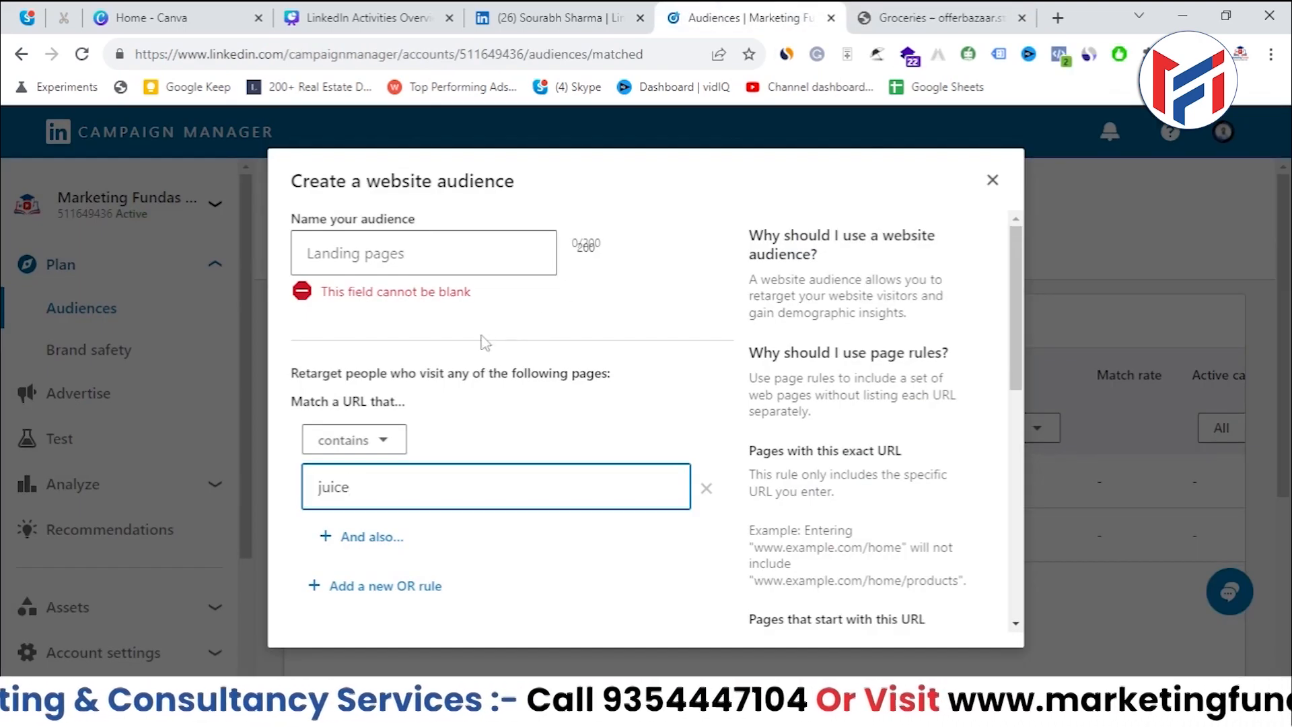
Change the URL match rule to starts with and clear the juice value from it.
{"action": "left_click", "coordinate": [353, 440]}
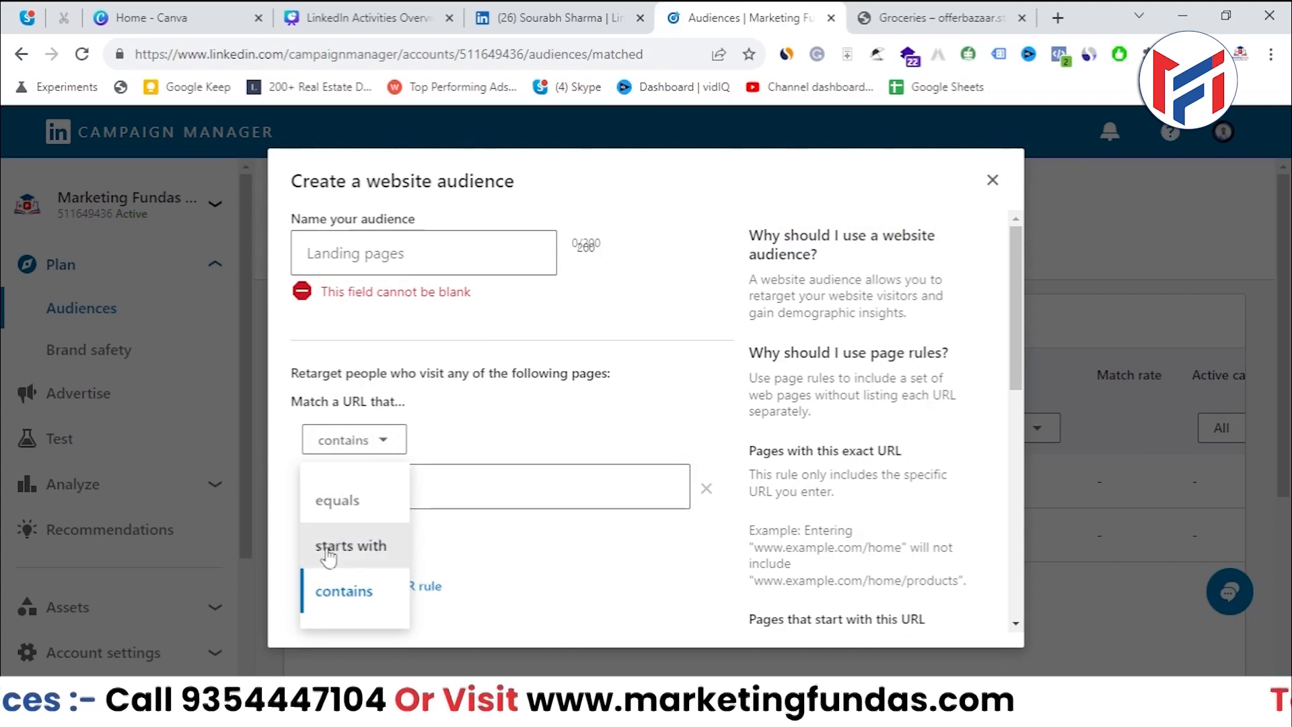
{"action": "left_click", "coordinate": [328, 547]}
{"action": "double_click", "coordinate": [360, 487]}
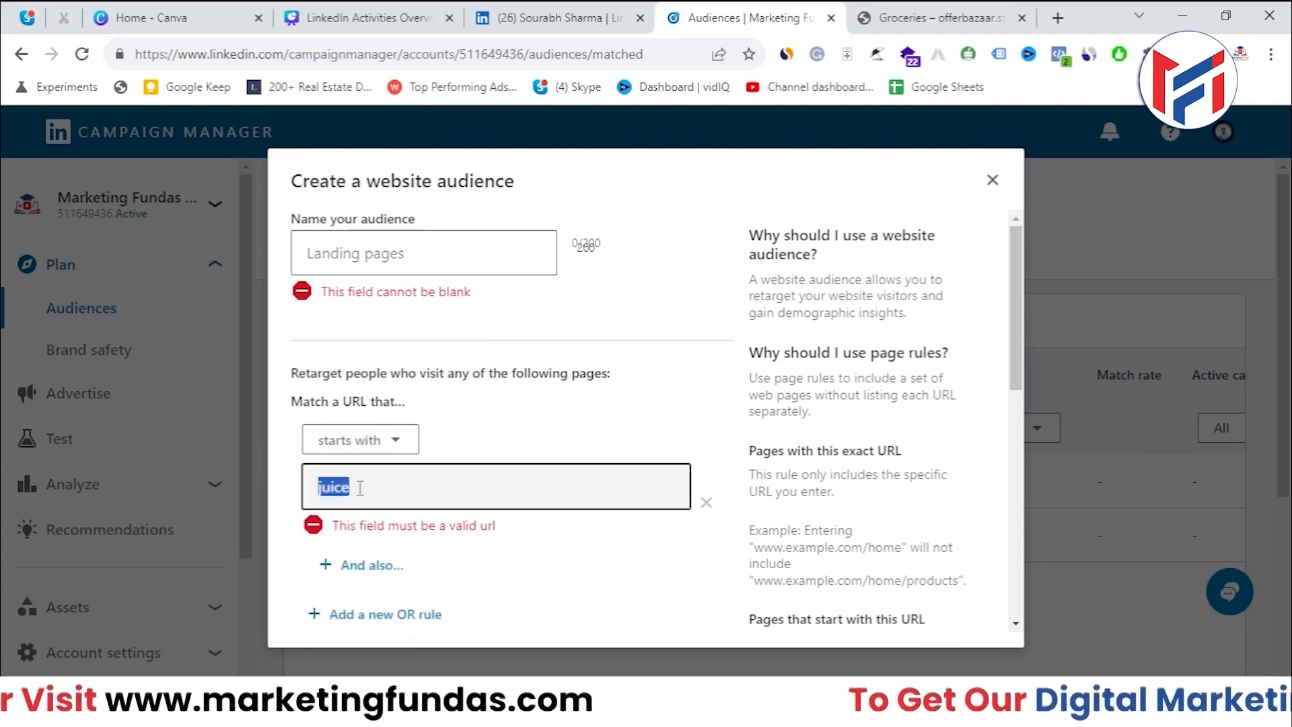
{"action": "key", "text": "BackSpace"}
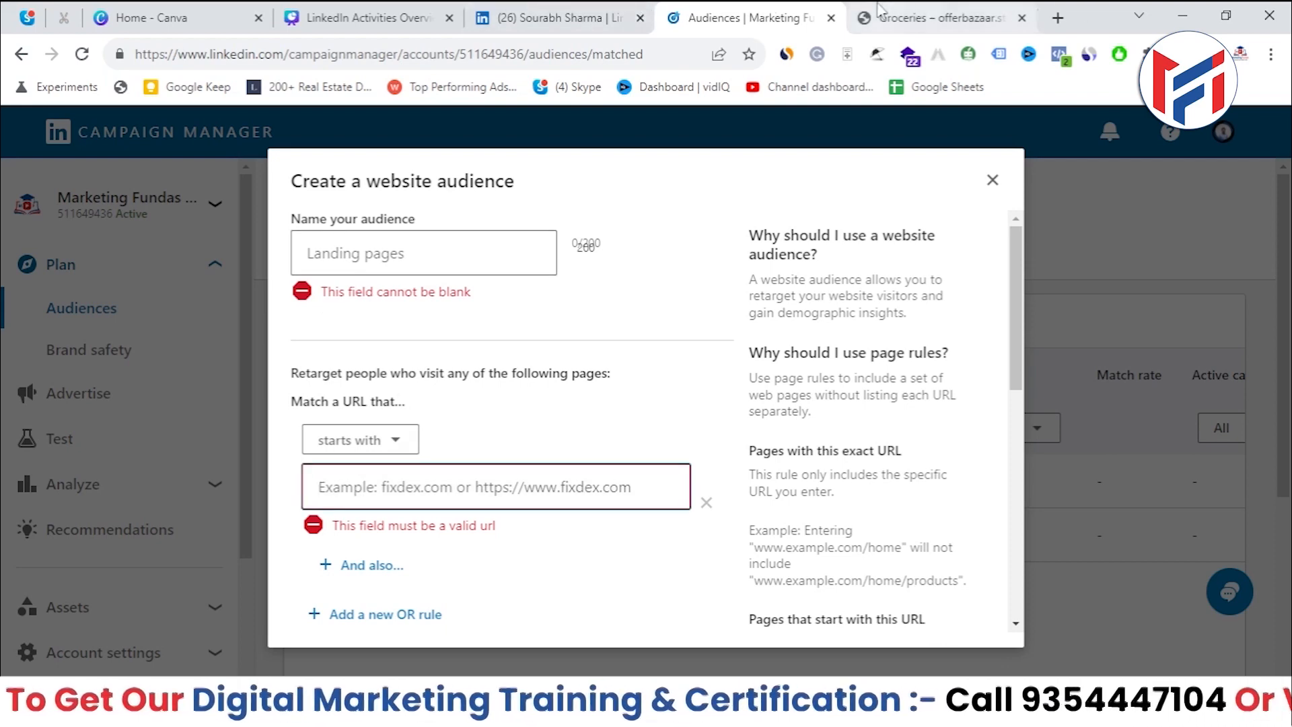
Examine the part of the Groceries page URL after the offerbazaar.store domain and return to the audience form.
{"action": "left_click", "coordinate": [935, 17]}
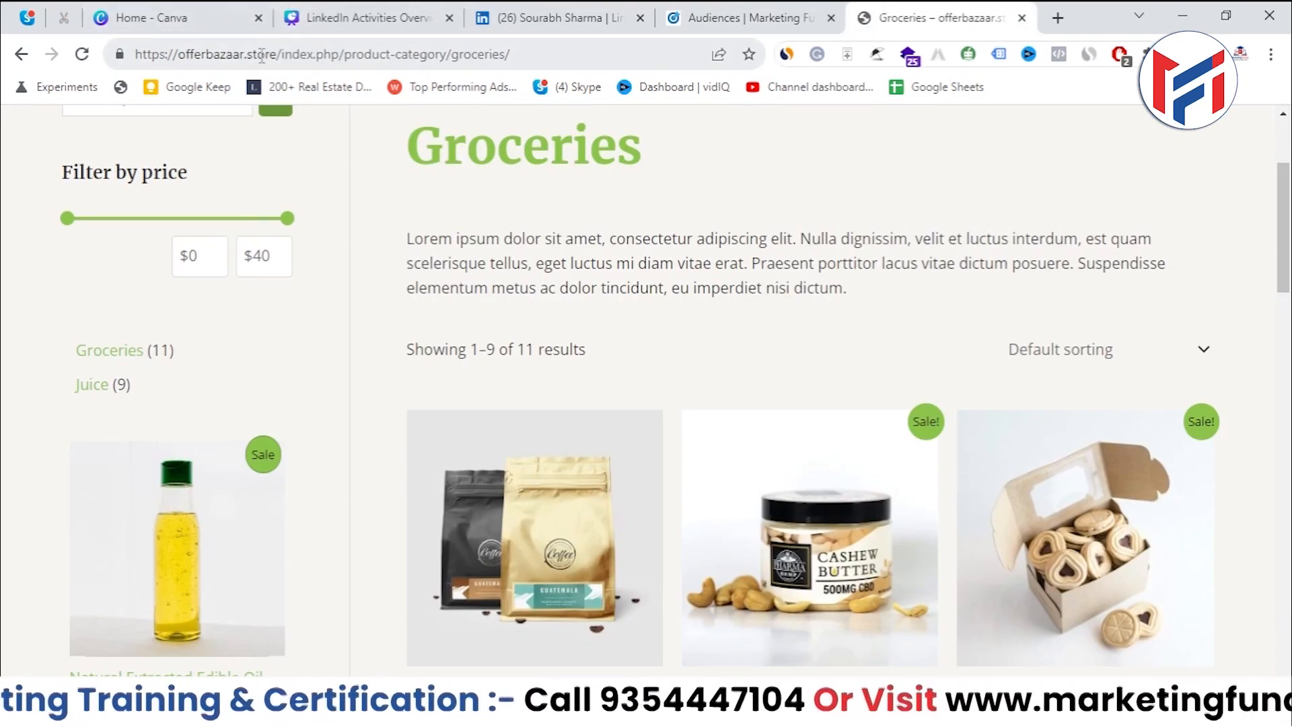
{"action": "left_click_drag", "start_coordinate": [280, 55], "coordinate": [585, 57]}
{"action": "left_click", "coordinate": [906, 169]}
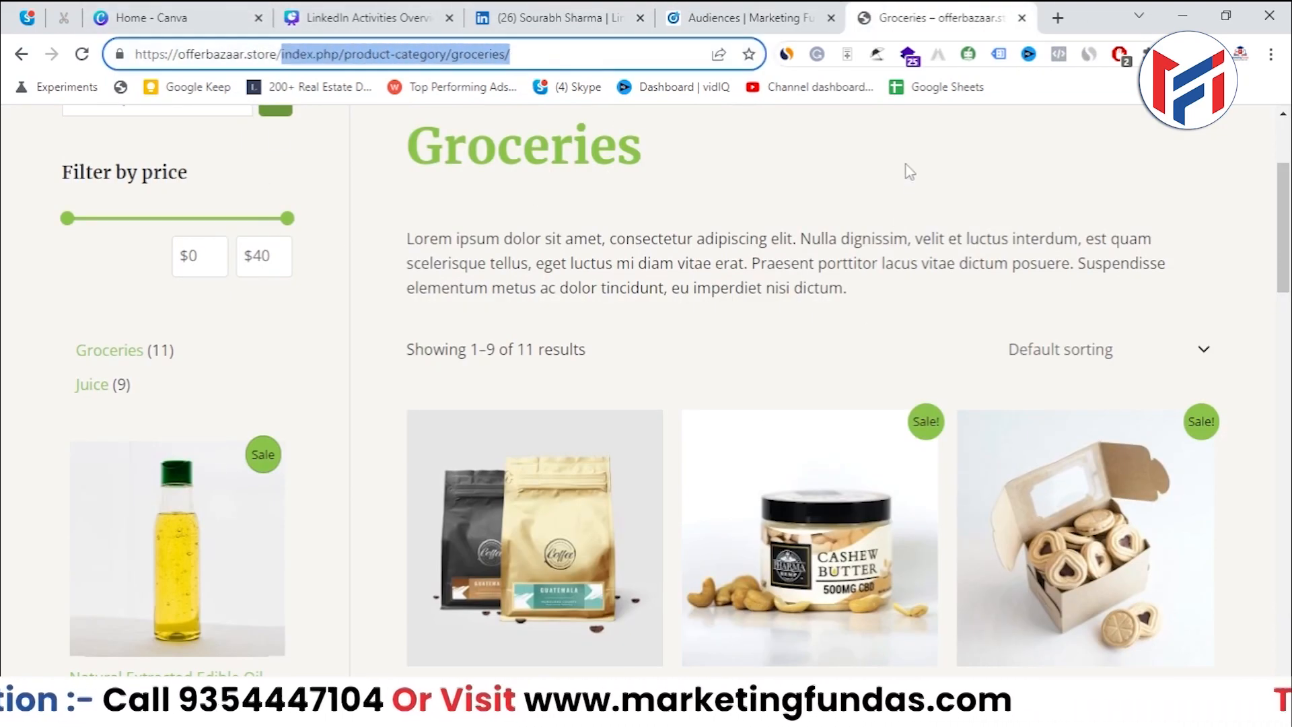
{"action": "left_click", "coordinate": [710, 9]}
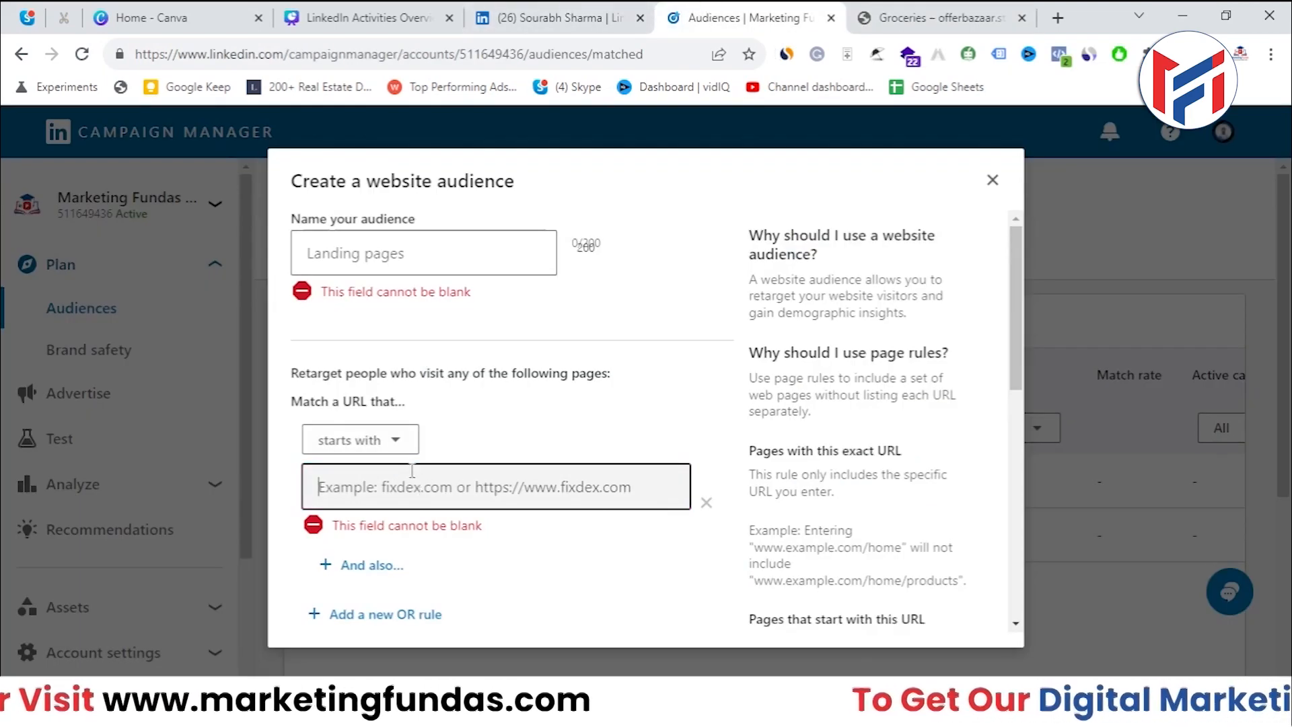
Check the URL match options once more and close the website audience form without creating the audience.
{"action": "left_click", "coordinate": [408, 444]}
{"action": "left_click", "coordinate": [576, 431]}
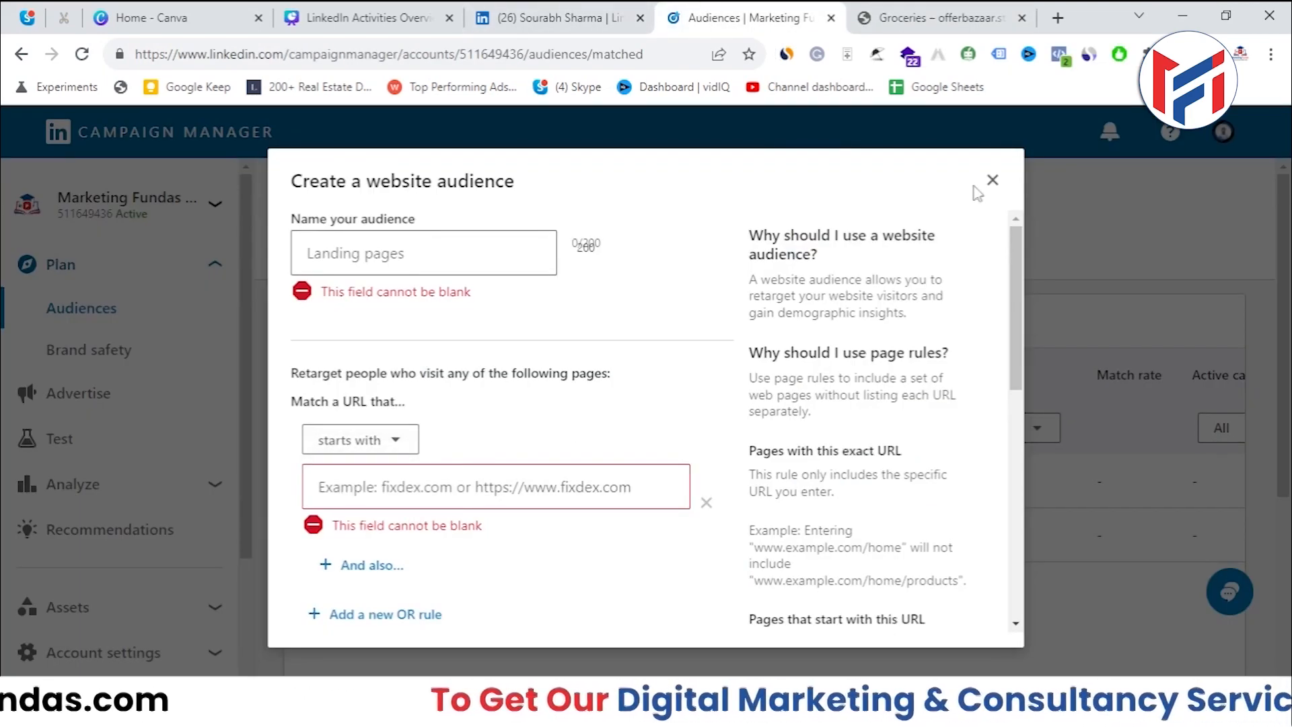
{"action": "left_click", "coordinate": [992, 187]}
Start a new audience from an offline events list, then download the offline events template and open it in Excel.
{"action": "left_click", "coordinate": [397, 323]}
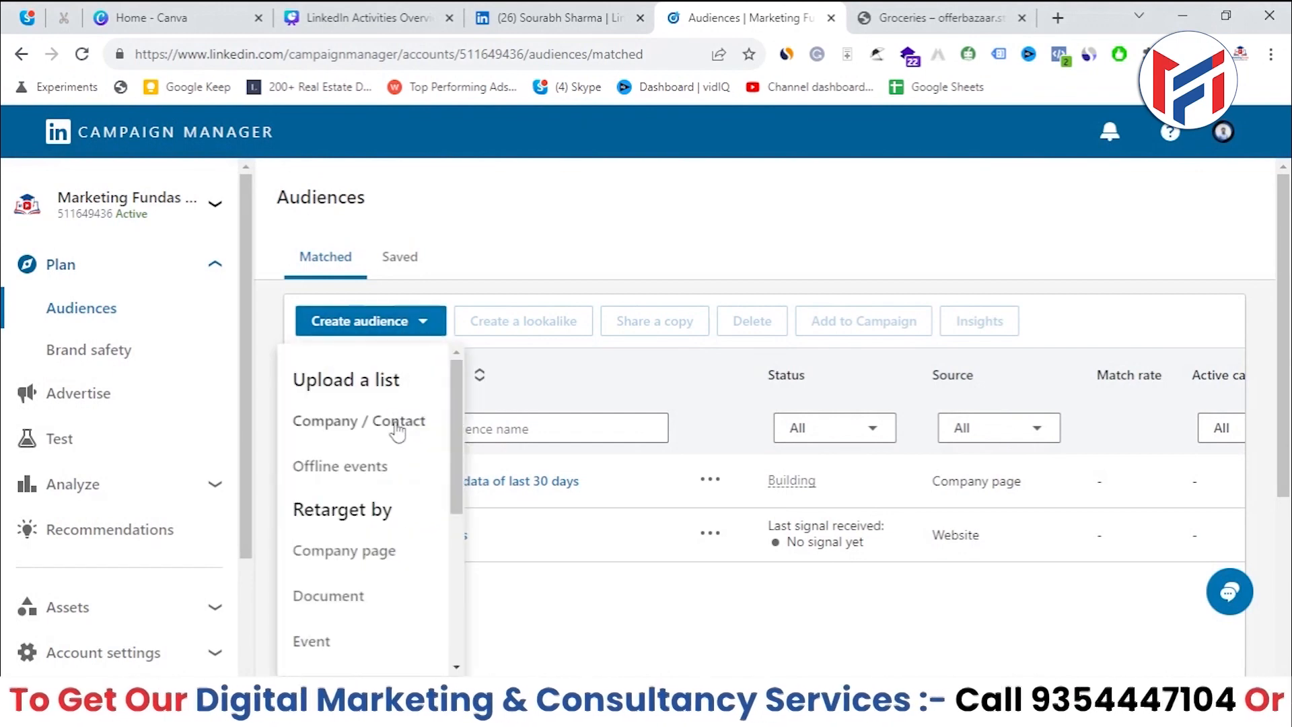
{"action": "scroll", "coordinate": [404, 485], "scroll_direction": "down", "scroll_amount": 2}
{"action": "scroll", "coordinate": [407, 519], "scroll_direction": "down", "scroll_amount": 3}
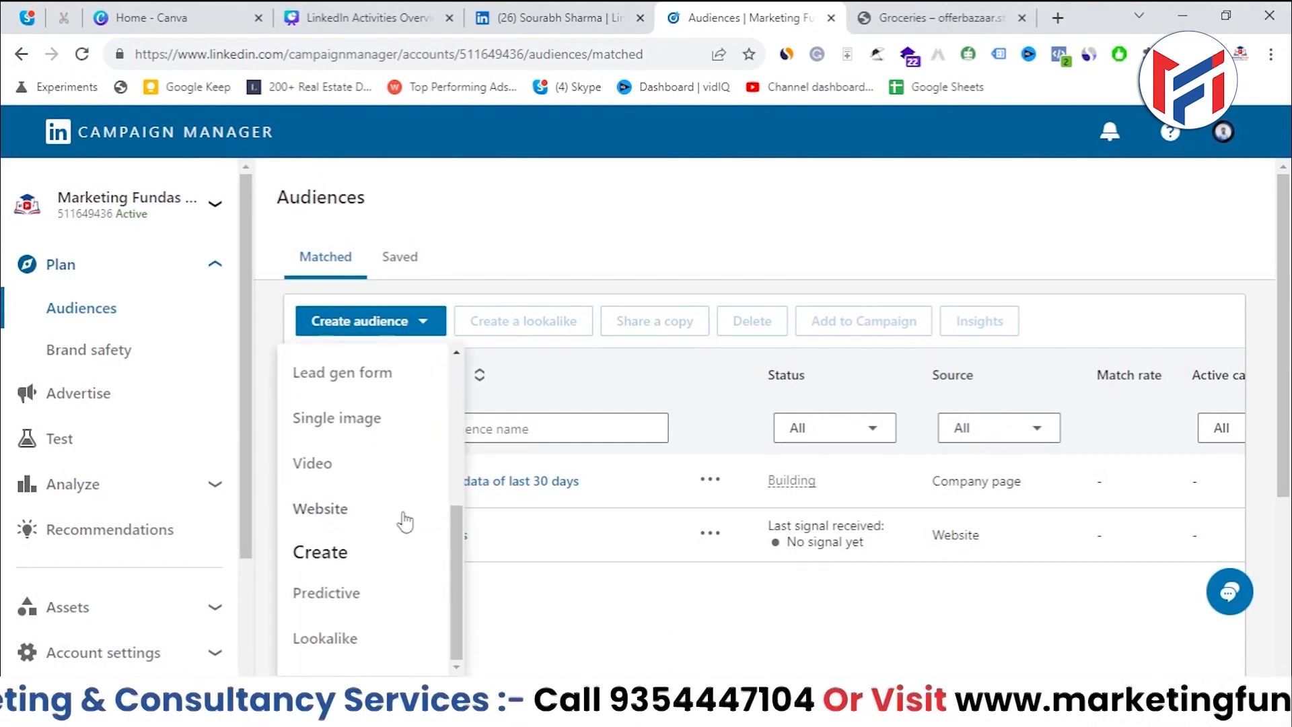
{"action": "scroll", "coordinate": [404, 521], "scroll_direction": "up", "scroll_amount": 2}
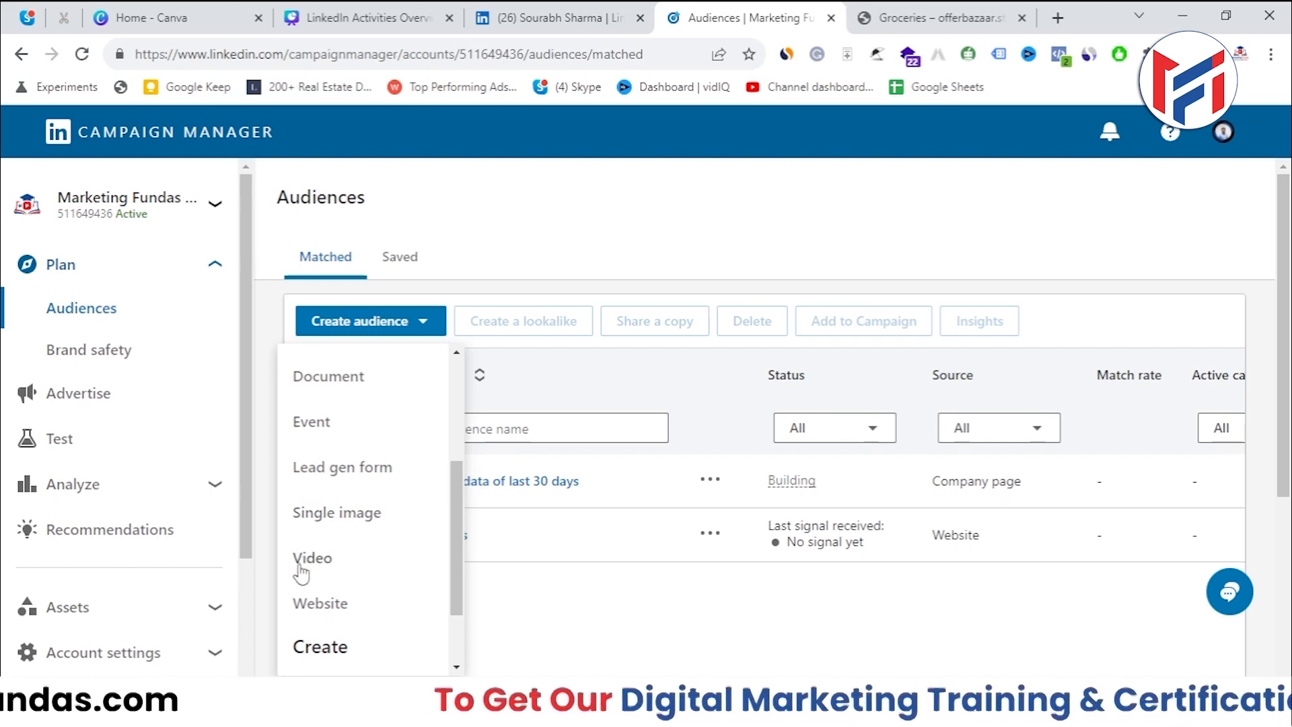
{"action": "left_click_drag", "start_coordinate": [455, 489], "coordinate": [461, 395]}
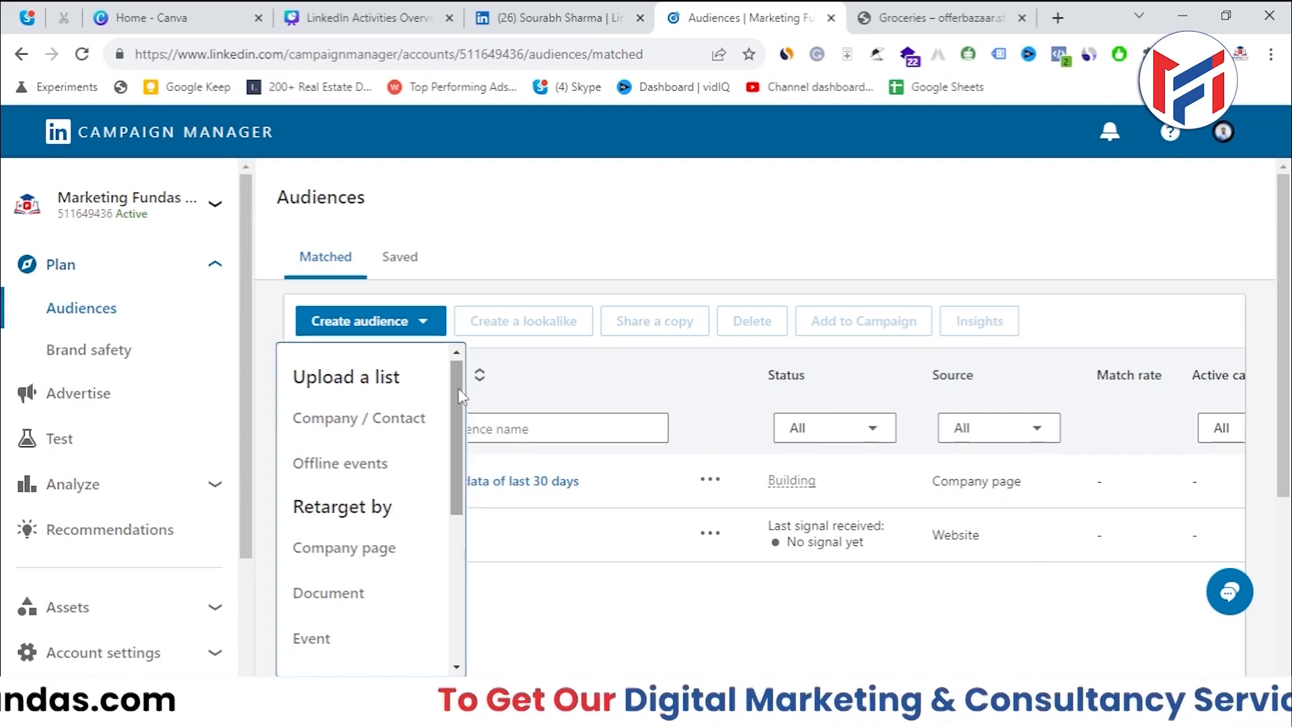
{"action": "left_click", "coordinate": [329, 466]}
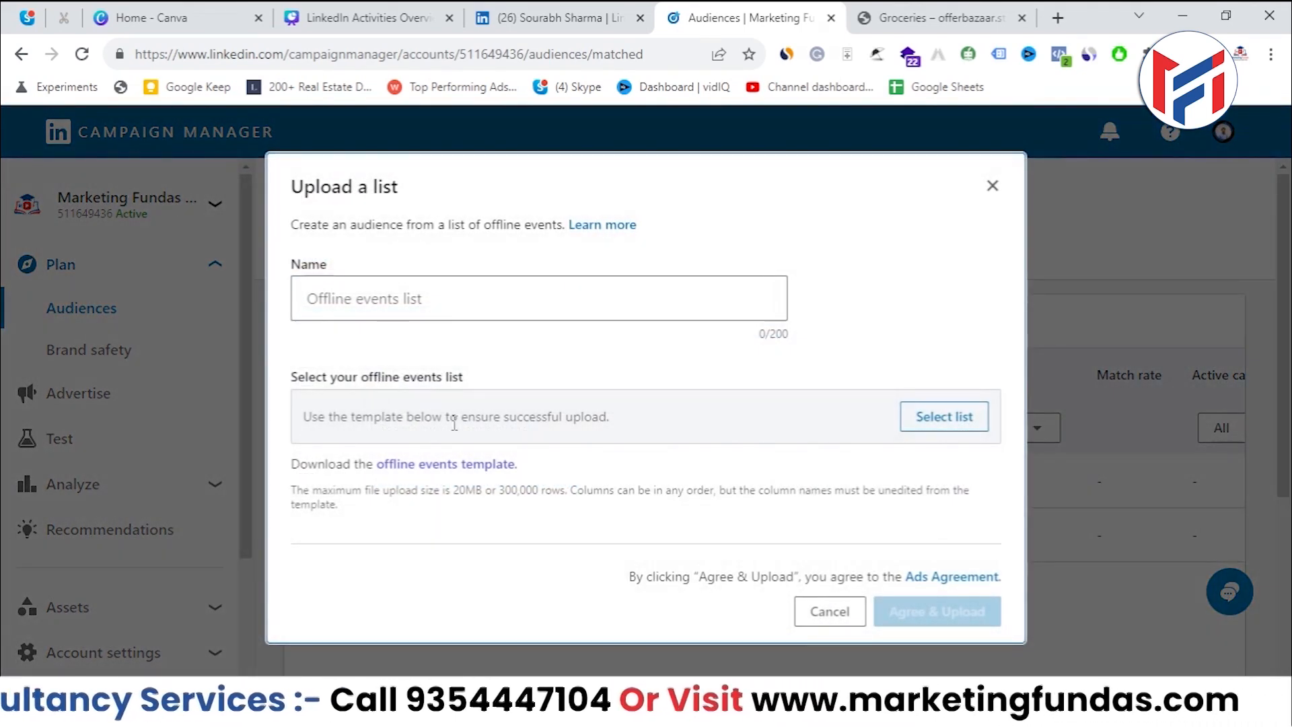
{"action": "left_click", "coordinate": [452, 464]}
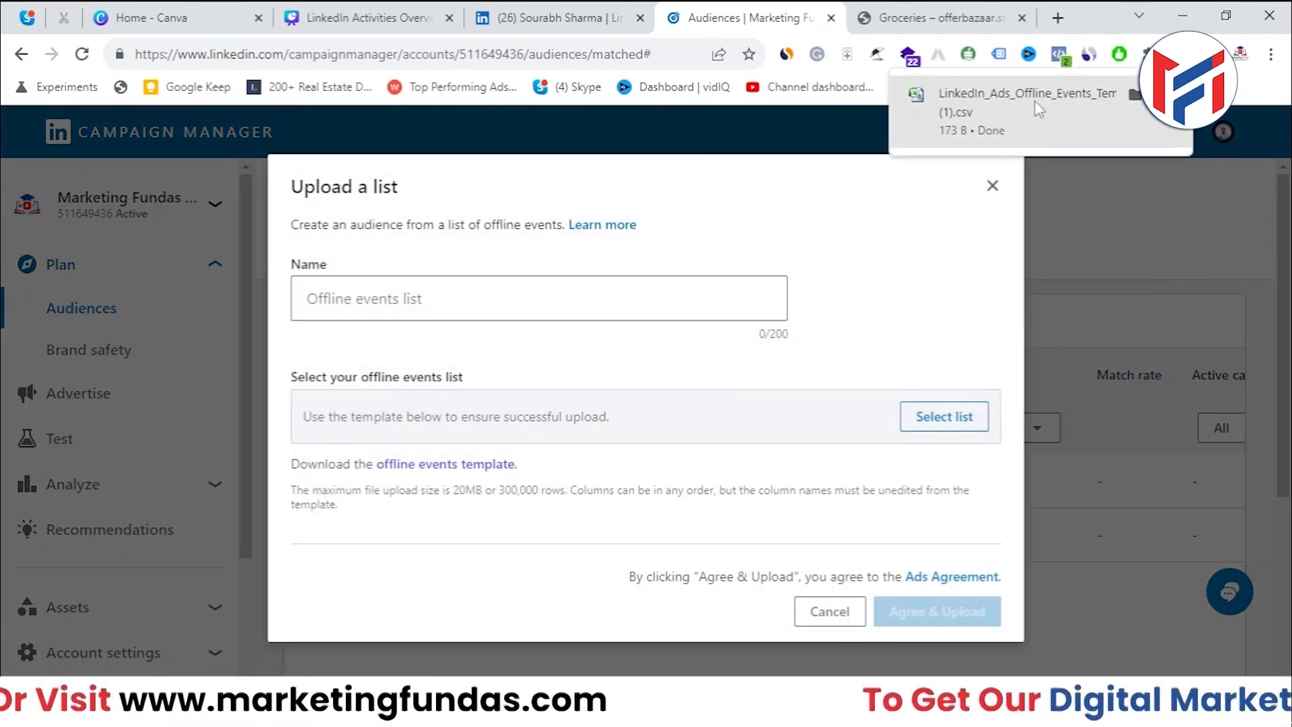
{"action": "left_click", "coordinate": [1046, 99]}
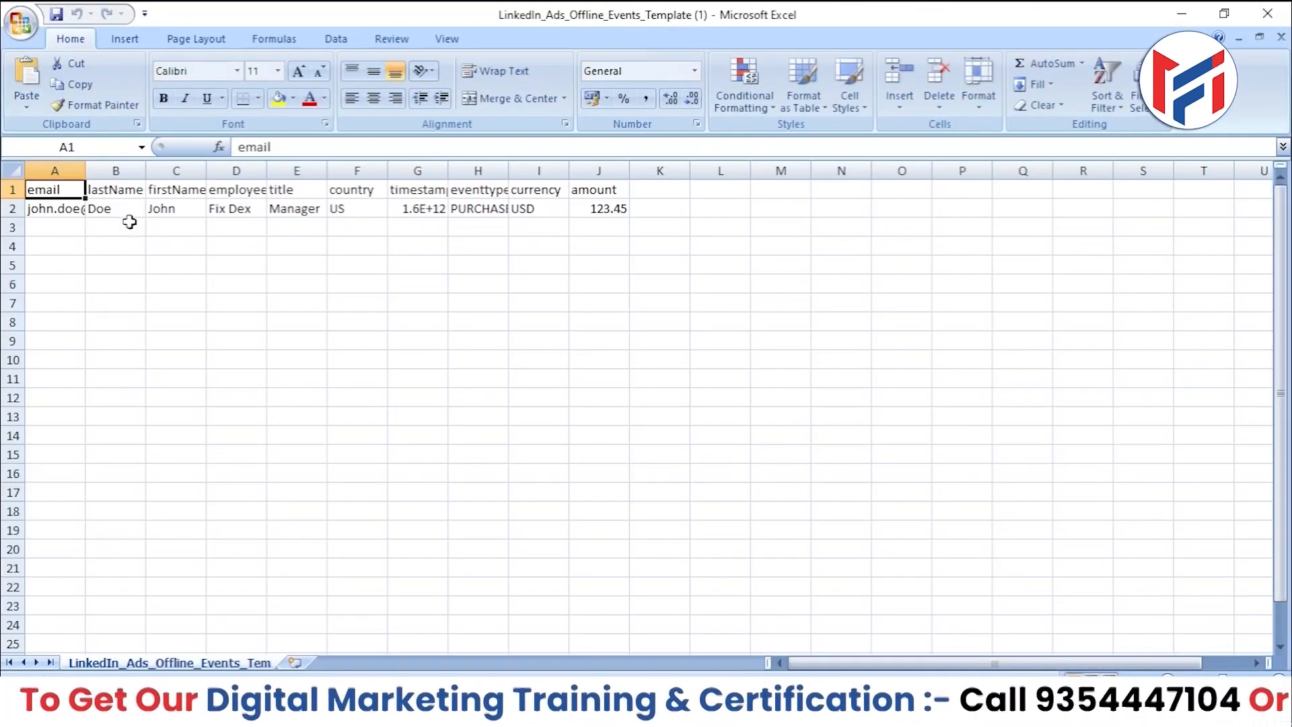
Widen the email, lastName, firstName and employeecompany columns of the template, declining any replacement of cell contents.
{"action": "left_click_drag", "start_coordinate": [86, 191], "coordinate": [158, 214]}
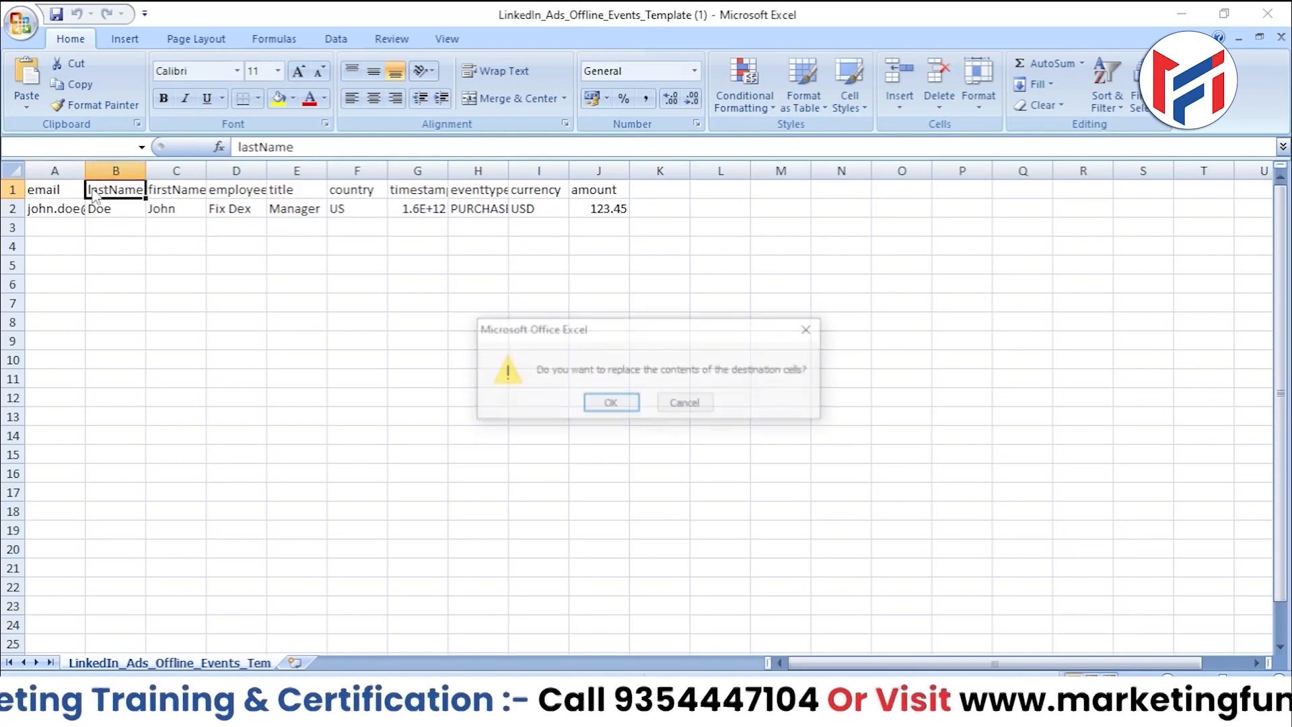
{"action": "left_click", "coordinate": [667, 402]}
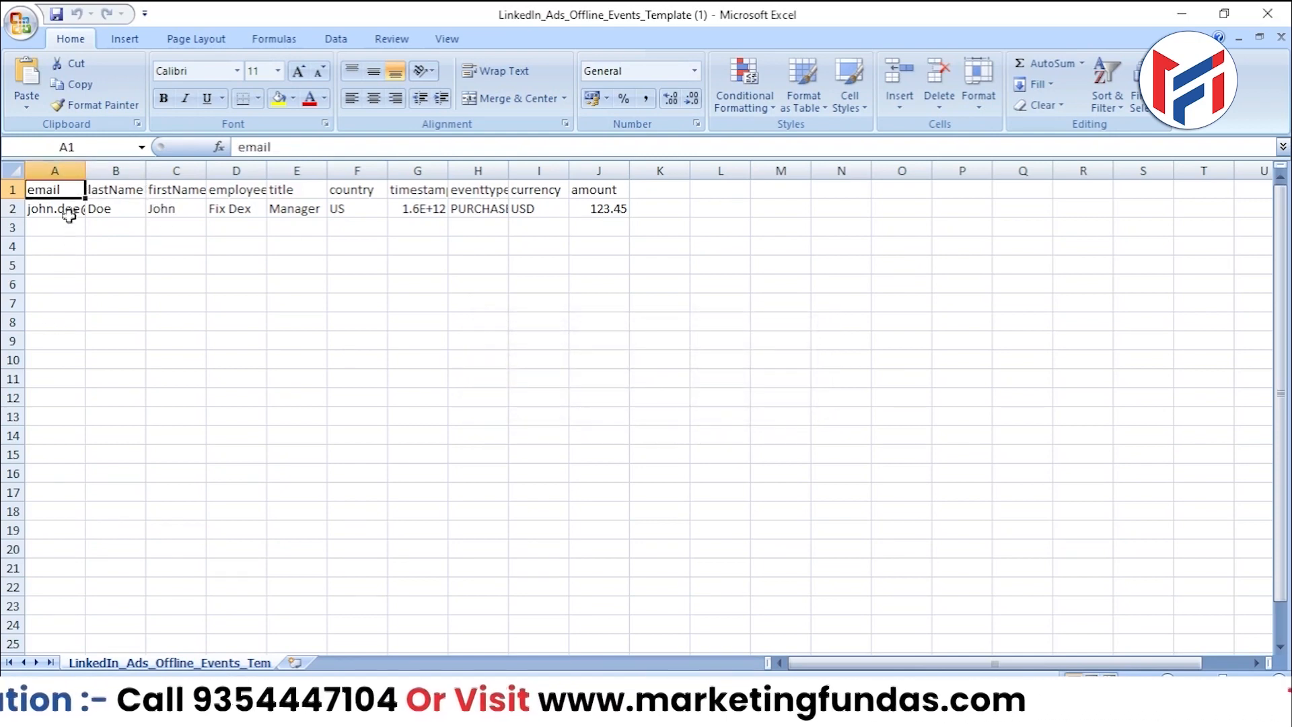
{"action": "left_click", "coordinate": [158, 191]}
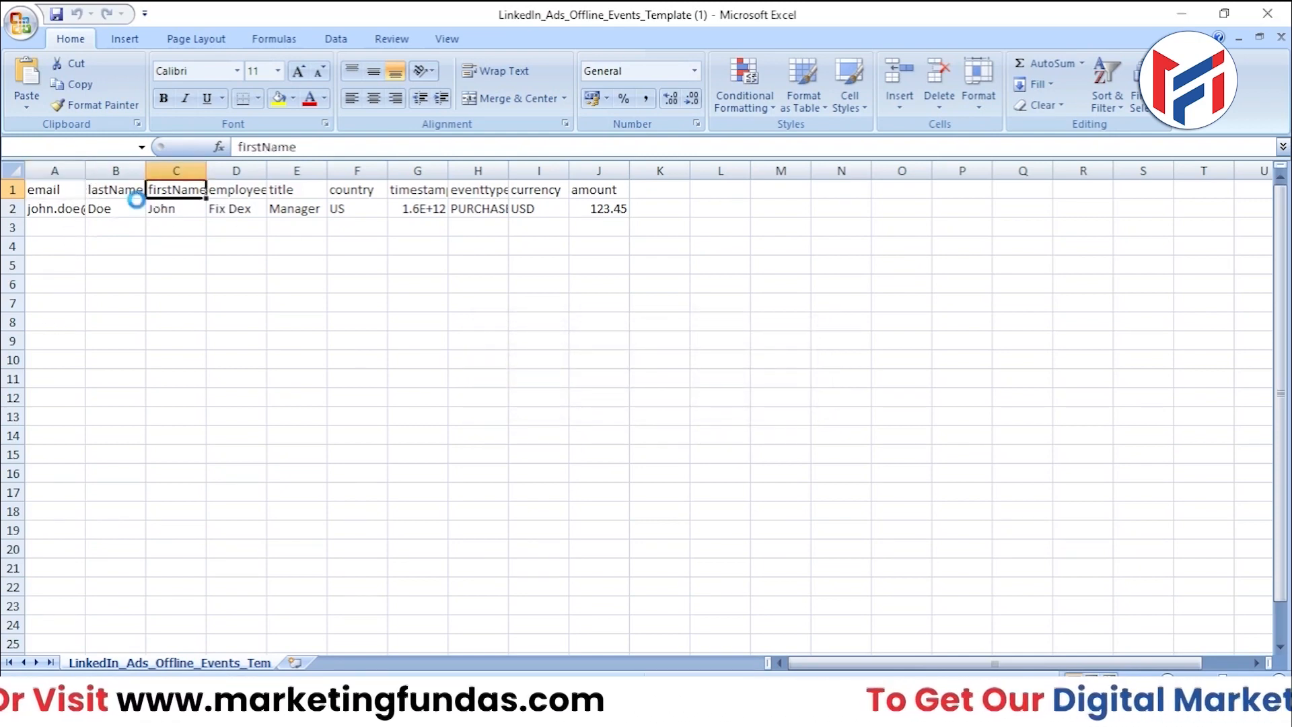
{"action": "left_click_drag", "start_coordinate": [147, 195], "coordinate": [759, 190]}
{"action": "left_click", "coordinate": [668, 398]}
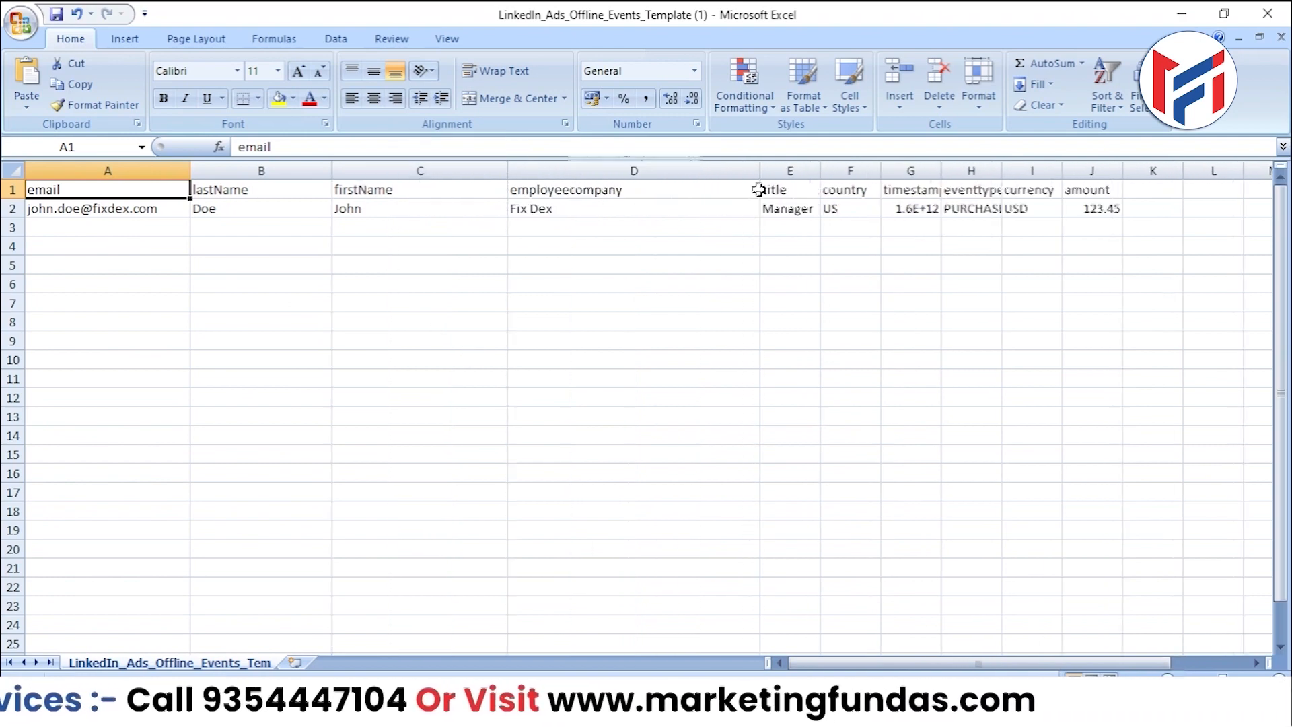